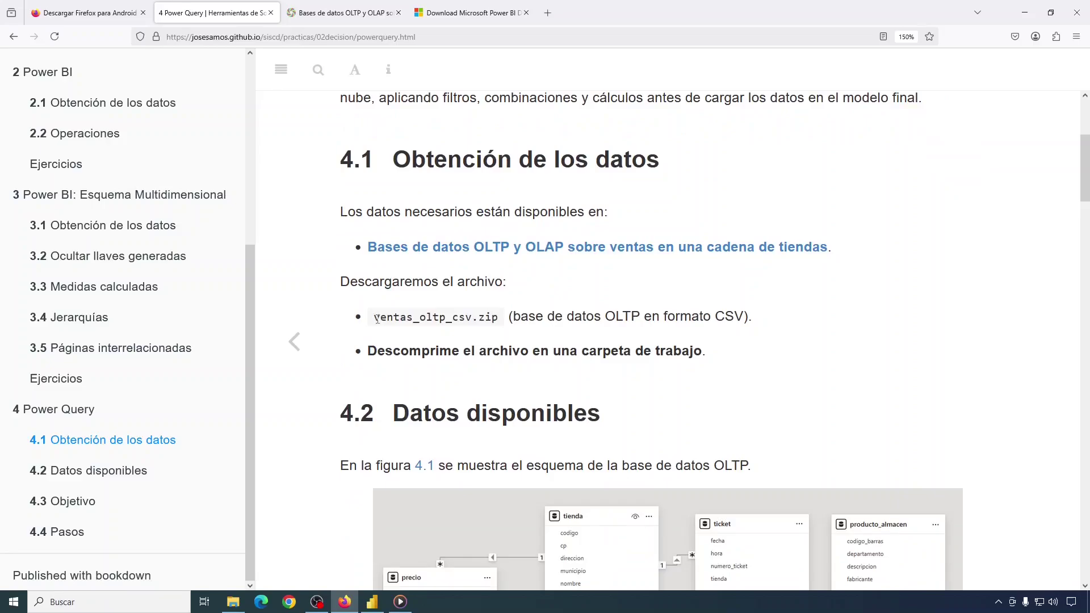
Review the OLTP schema in section 4.2 and the target OLAP schema in section 4.3 of the Power Query guide.
left_click_drag(376, 319, 474, 318)
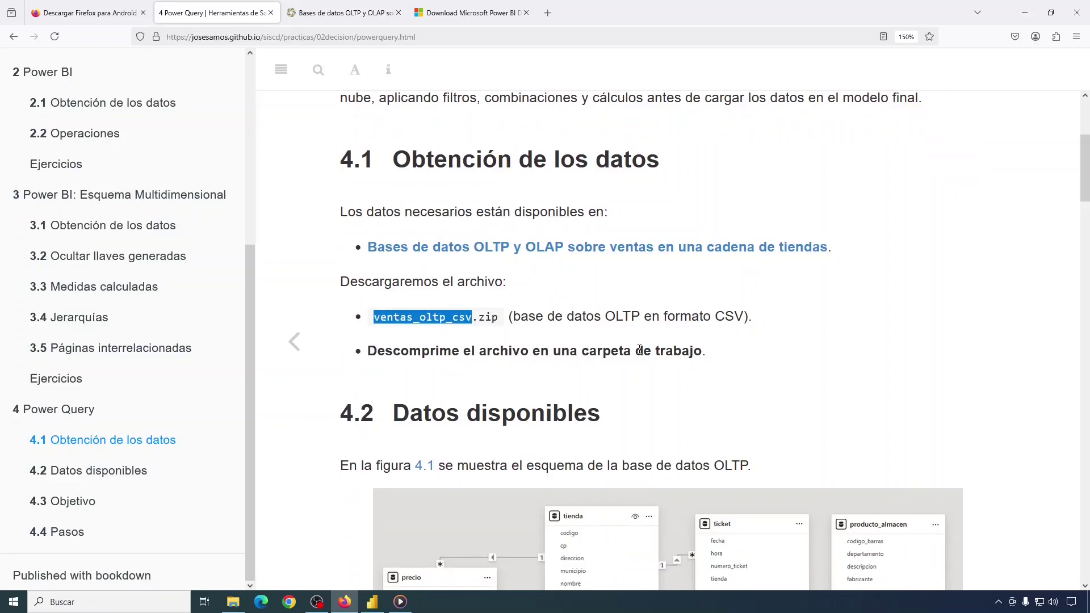
scroll(639, 349, "down", 5)
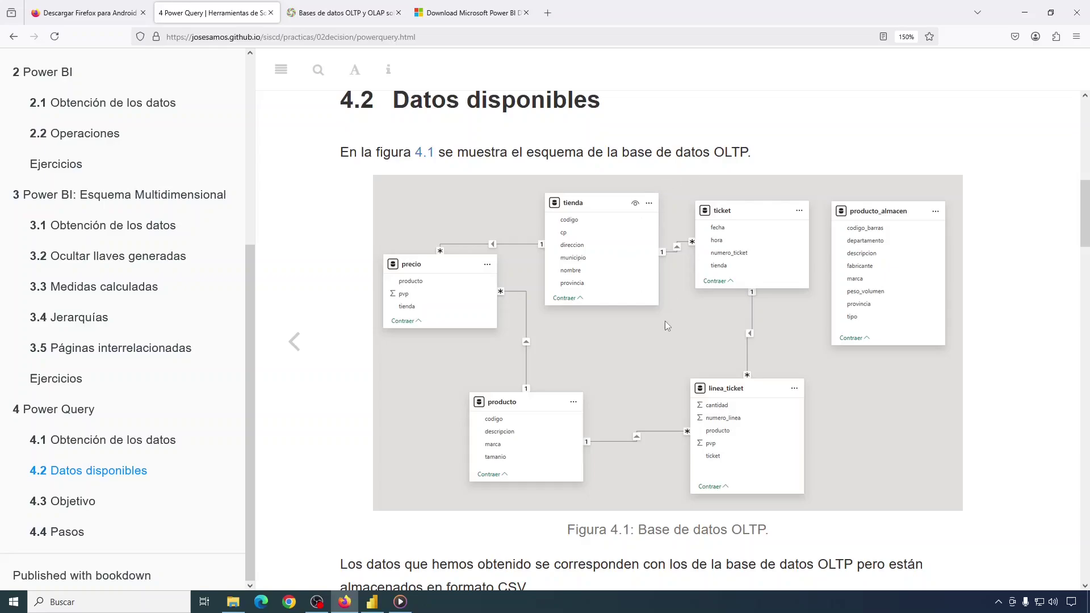
scroll(665, 321, "down", 9)
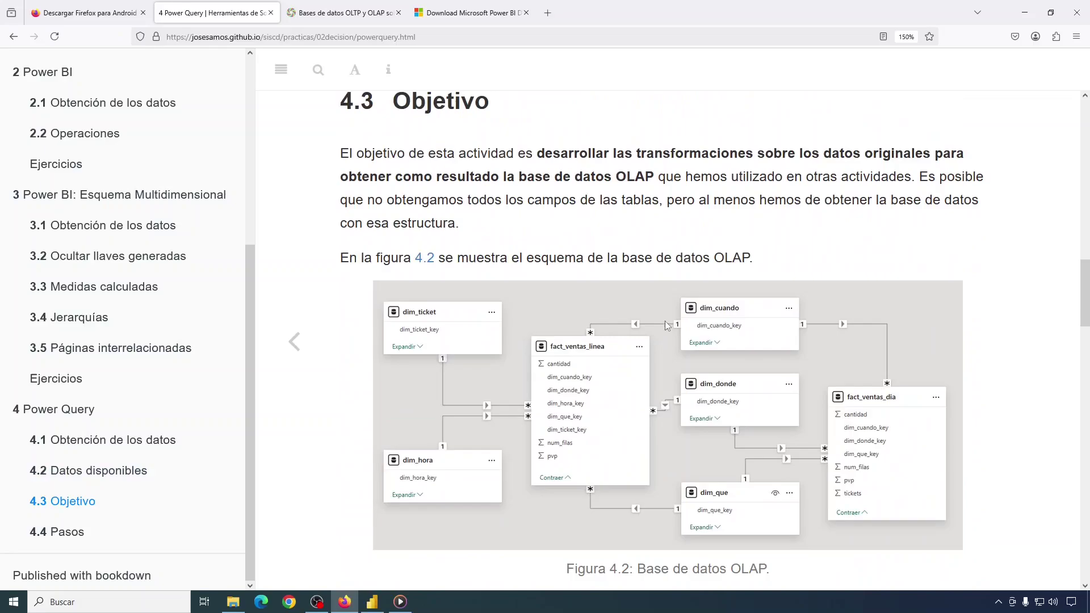
scroll(665, 321, "down", 1)
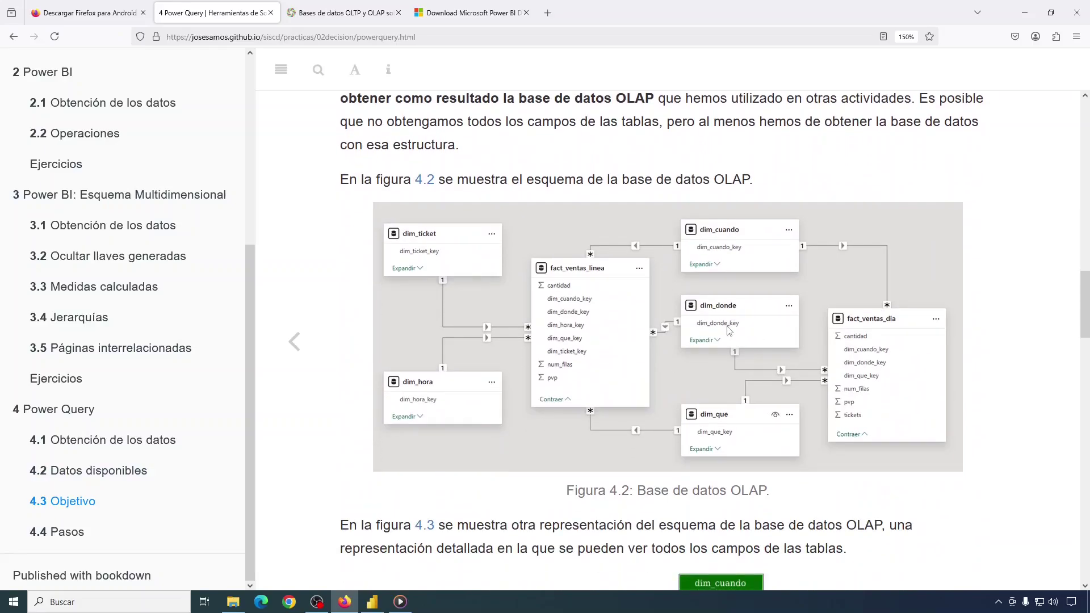
scroll(729, 331, "up", 10)
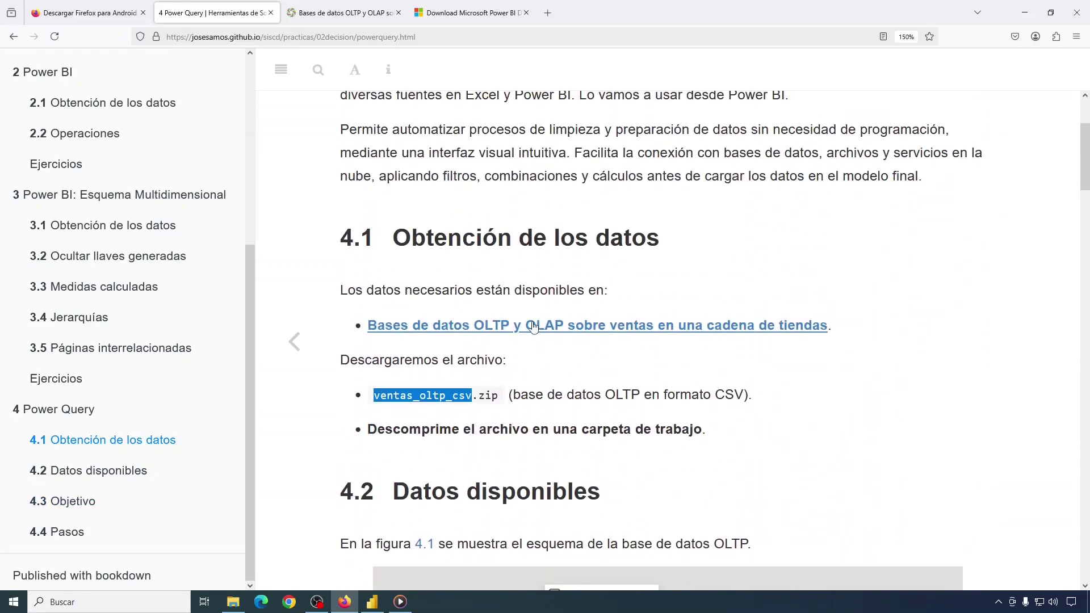
Open the linked figshare dataset on OLTP and OLAP sales in a new tab and download ventas_oltp_csv.zip.
right_click(569, 332)
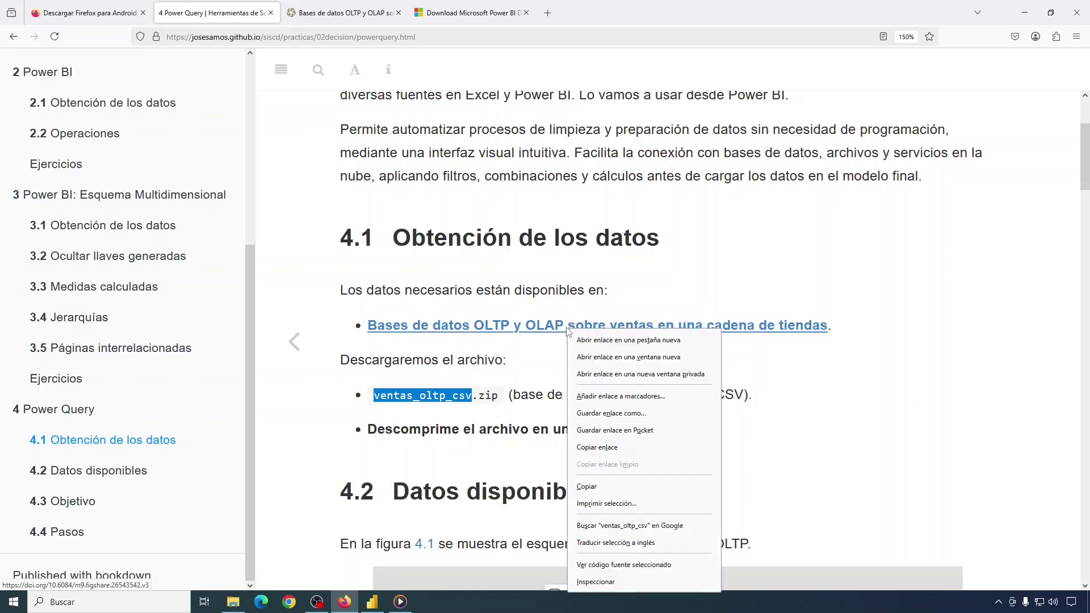
left_click(596, 340)
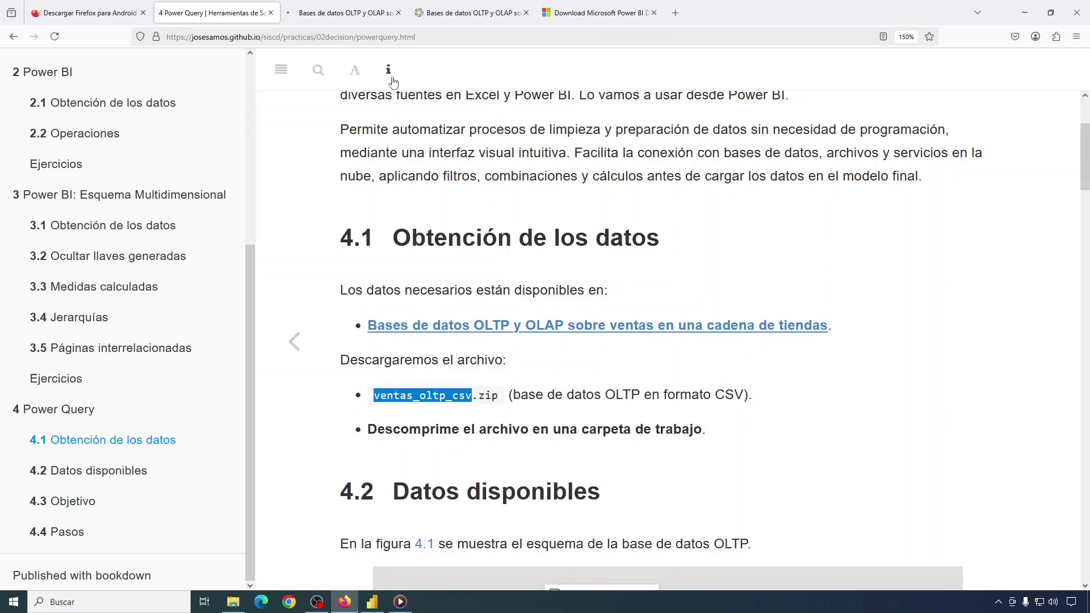
left_click(348, 17)
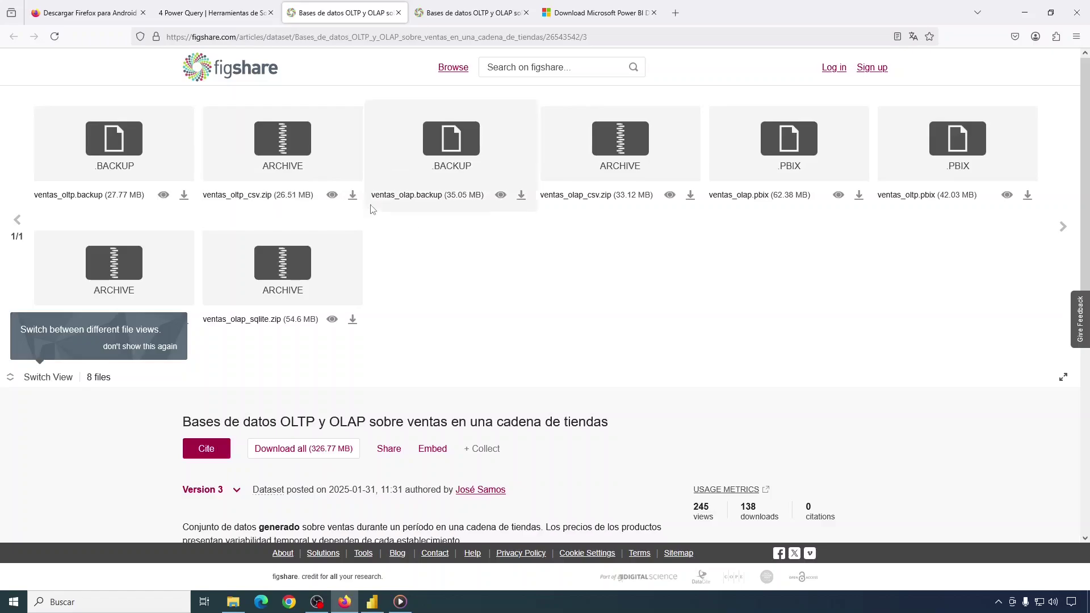
left_click(352, 196)
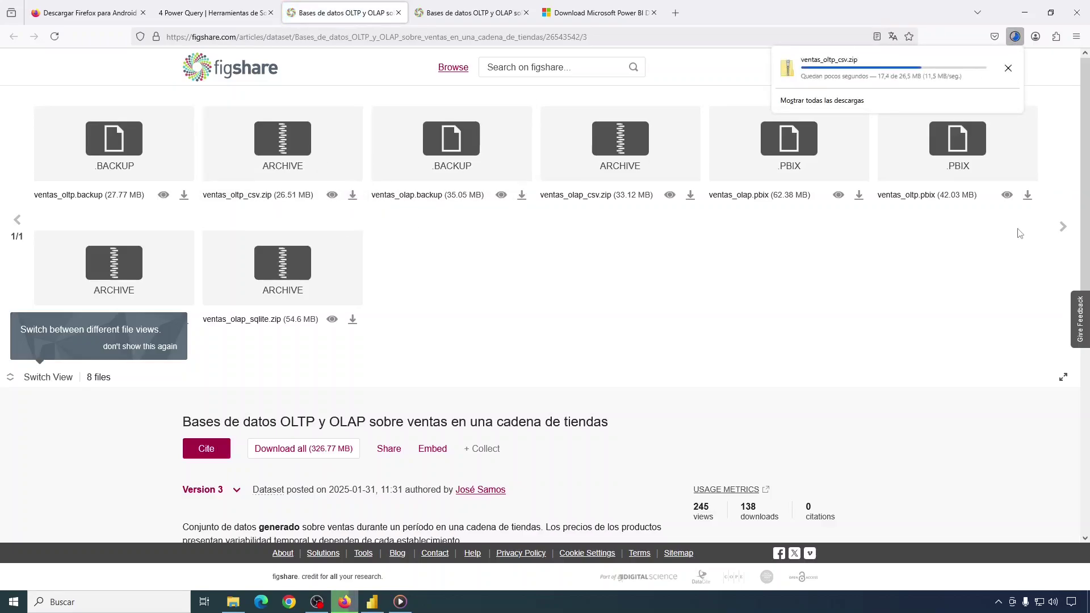
left_click(1008, 66)
Extract ventas_oltp_csv.zip within the Downloads folder and open the extracted oltp folder.
right_click(142, 169)
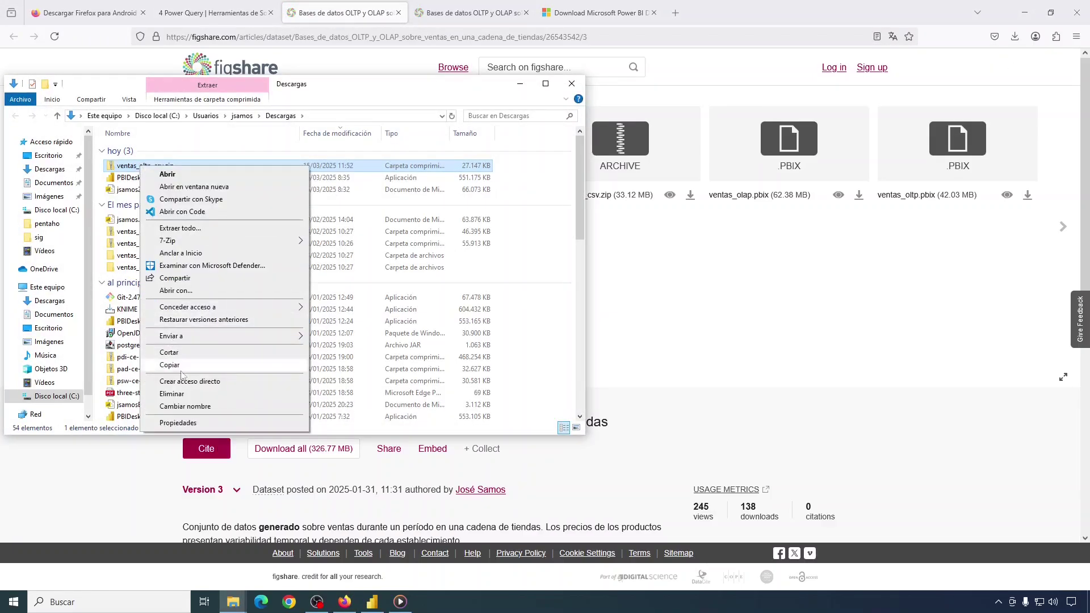
left_click(180, 228)
left_click(637, 410)
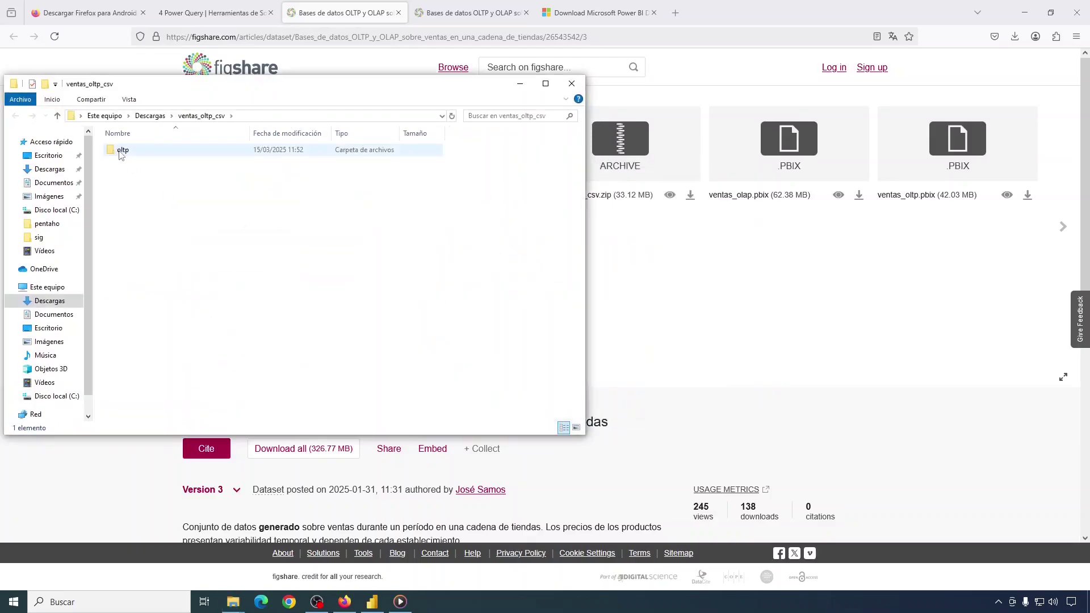
double_click(124, 150)
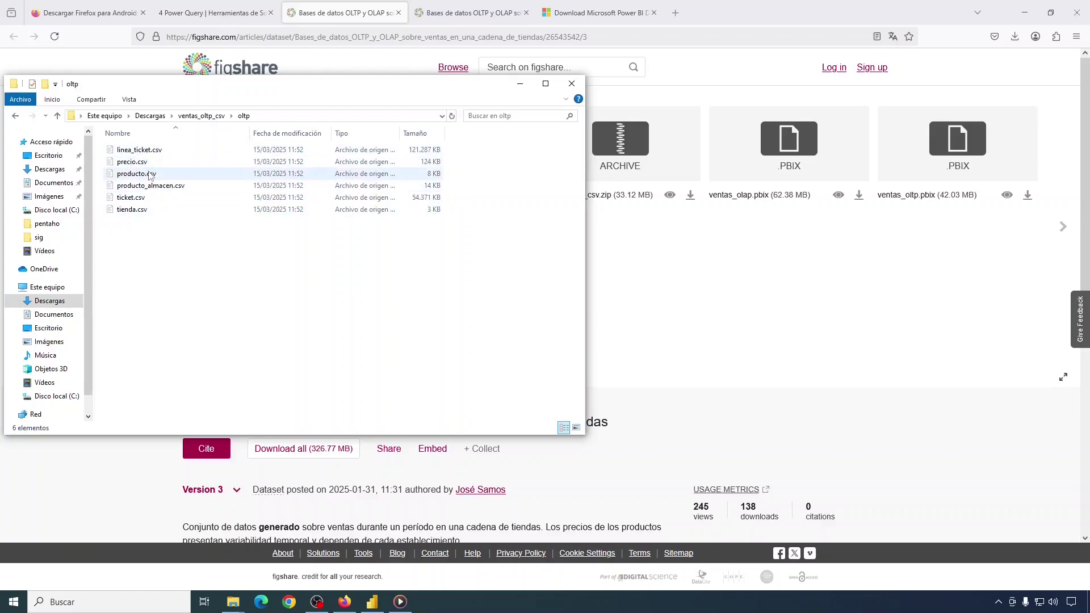
Return to the Power Query guide and compare the extracted CSV files with the OLTP schema in section 4.2.
key("alt+Tab")
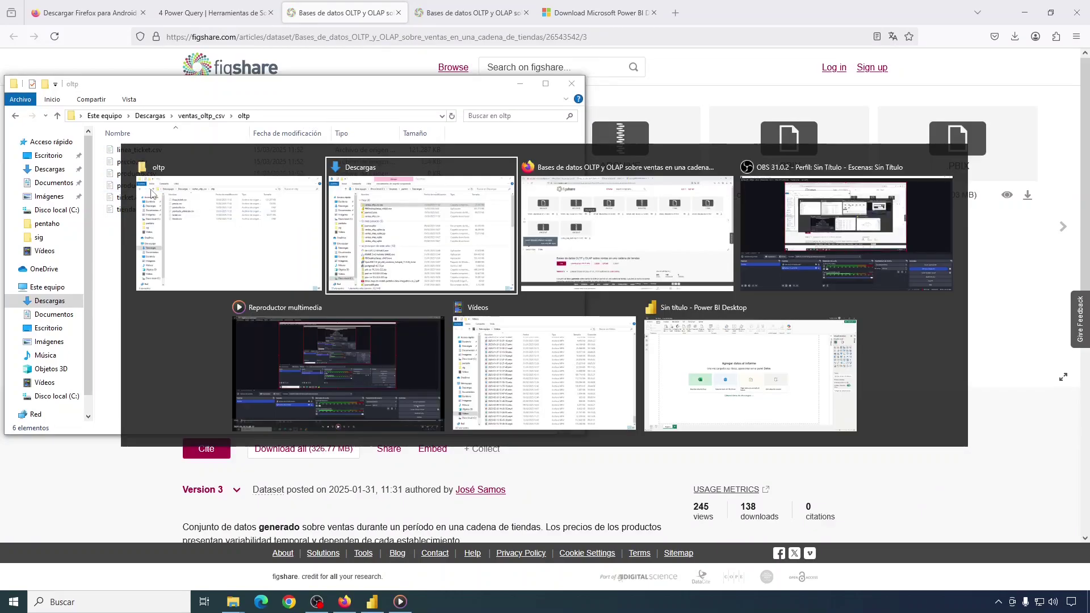
left_click(225, 18)
scroll(564, 351, "down", 3)
scroll(565, 352, "down", 4)
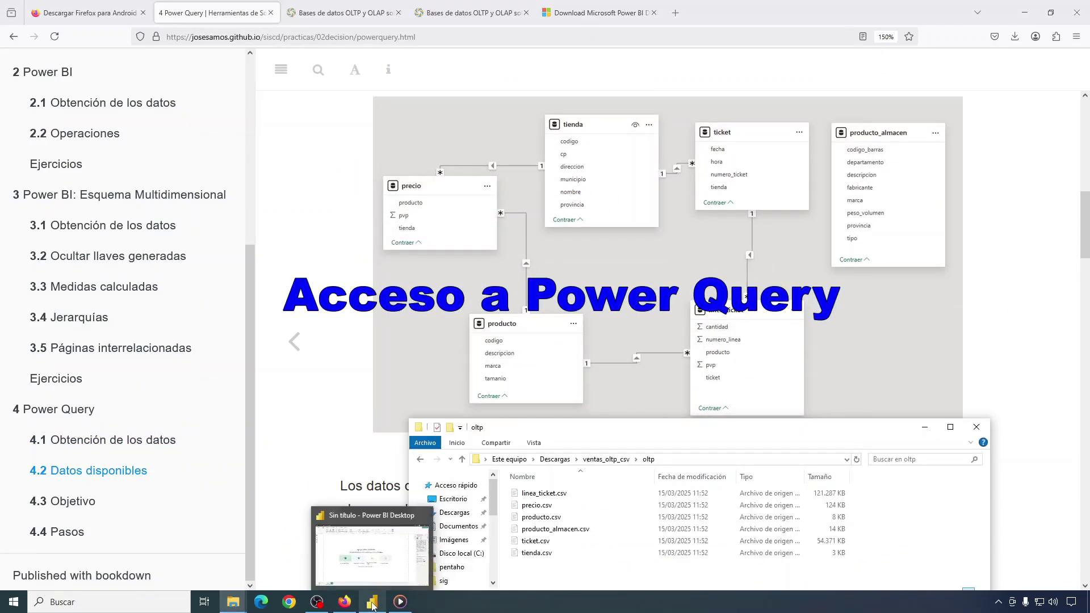
Switch to Power BI Desktop, save the empty report under the account's user name plus 3, and open the Power Query Editor maximized.
left_click(373, 606)
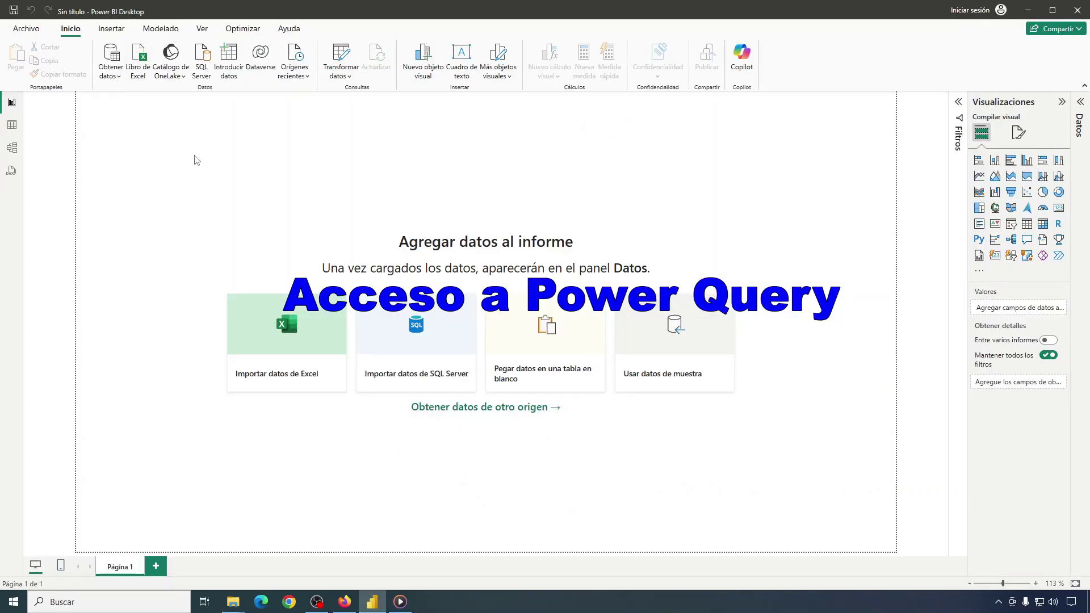
key("ctrl+s")
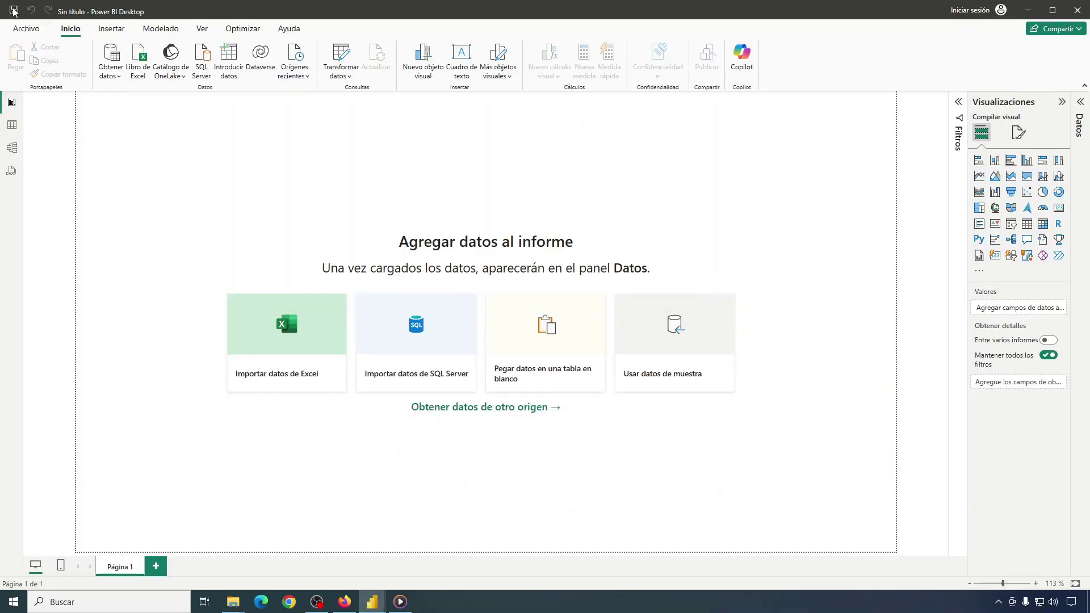
type("jsamos3")
left_click(593, 406)
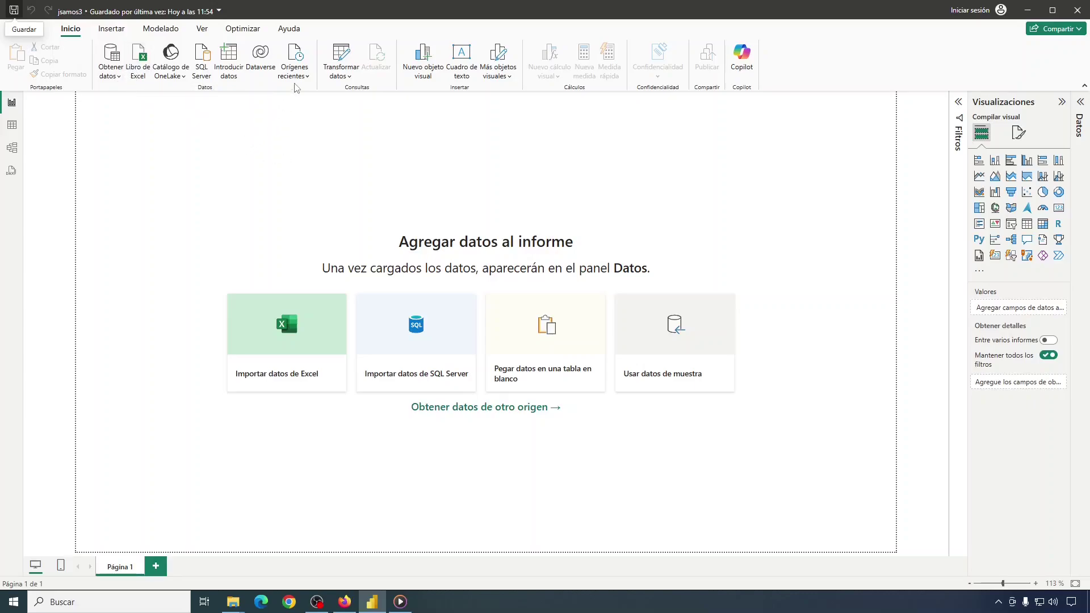
left_click(347, 55)
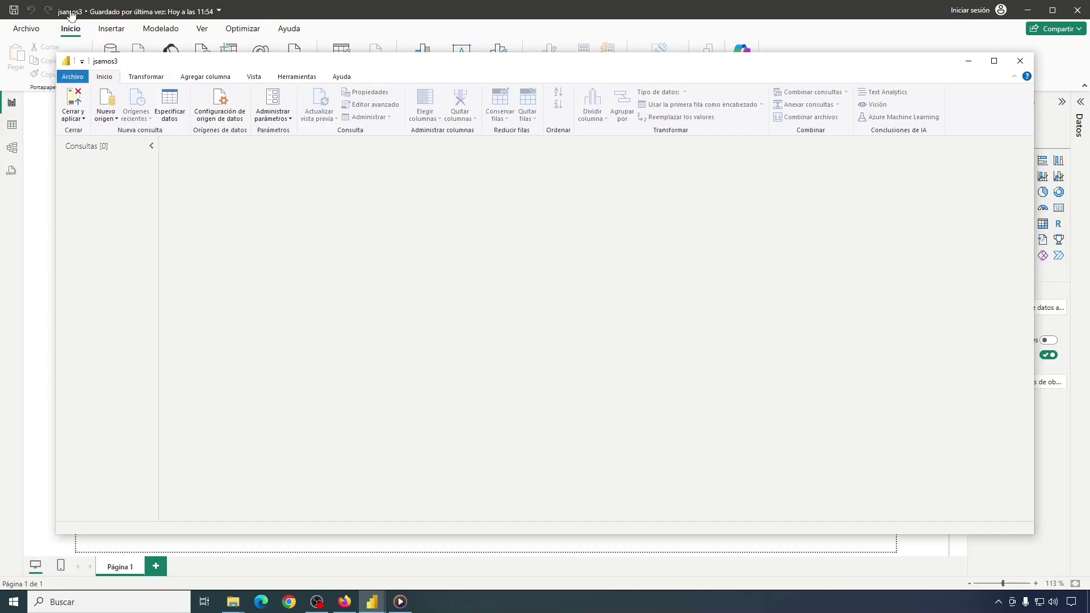
left_click(994, 62)
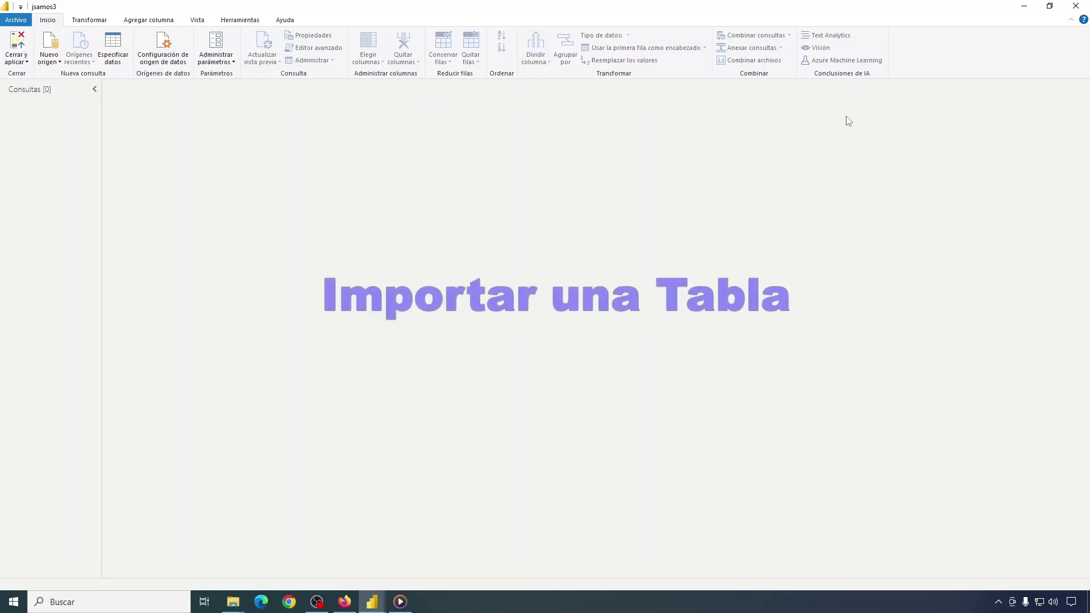
Add a Text/CSV source from tienda.csv in the Descargas\ventas_oltp_csv\oltp folder.
left_click(59, 63)
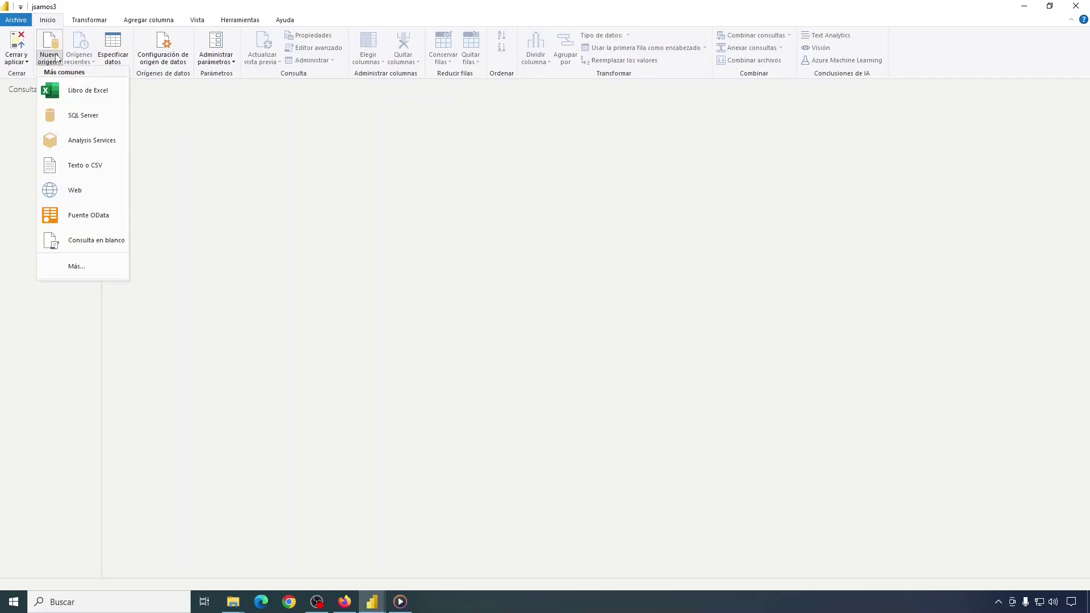
left_click(69, 170)
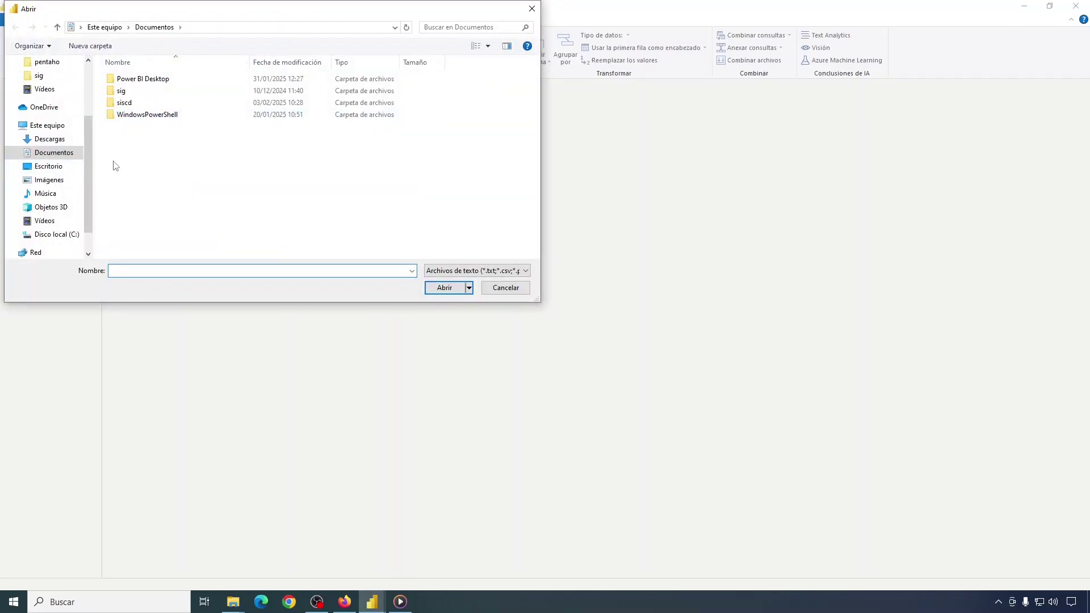
left_click(50, 140)
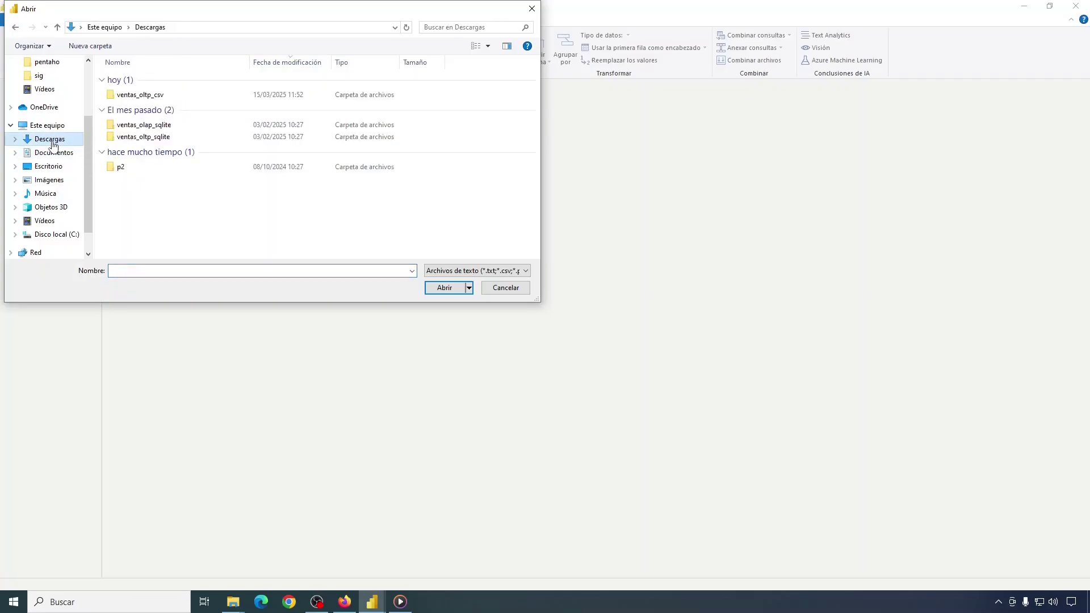
double_click(139, 93)
double_click(123, 79)
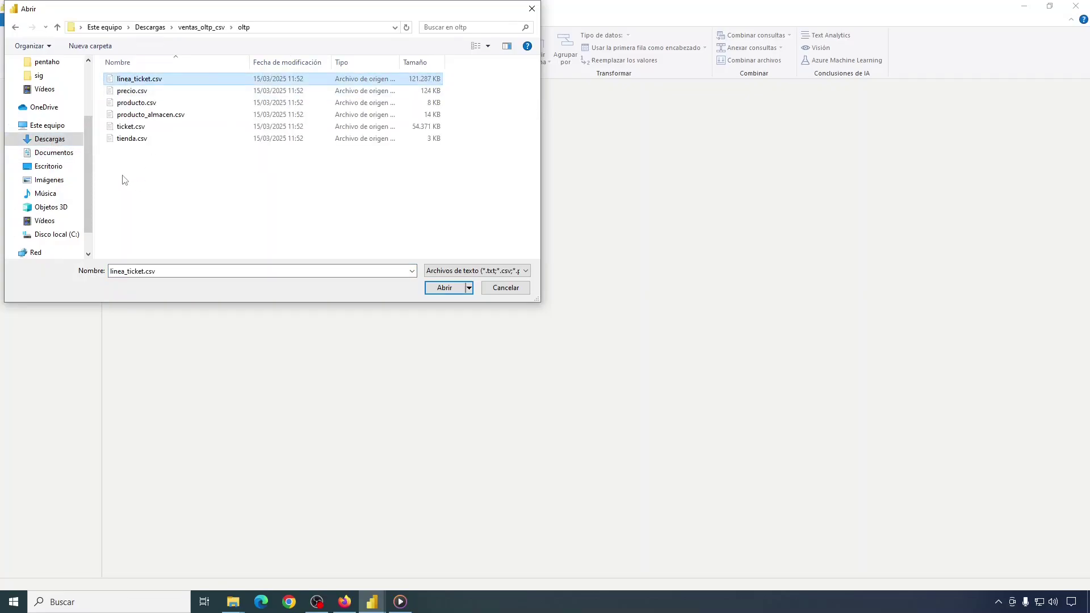
left_click(127, 140)
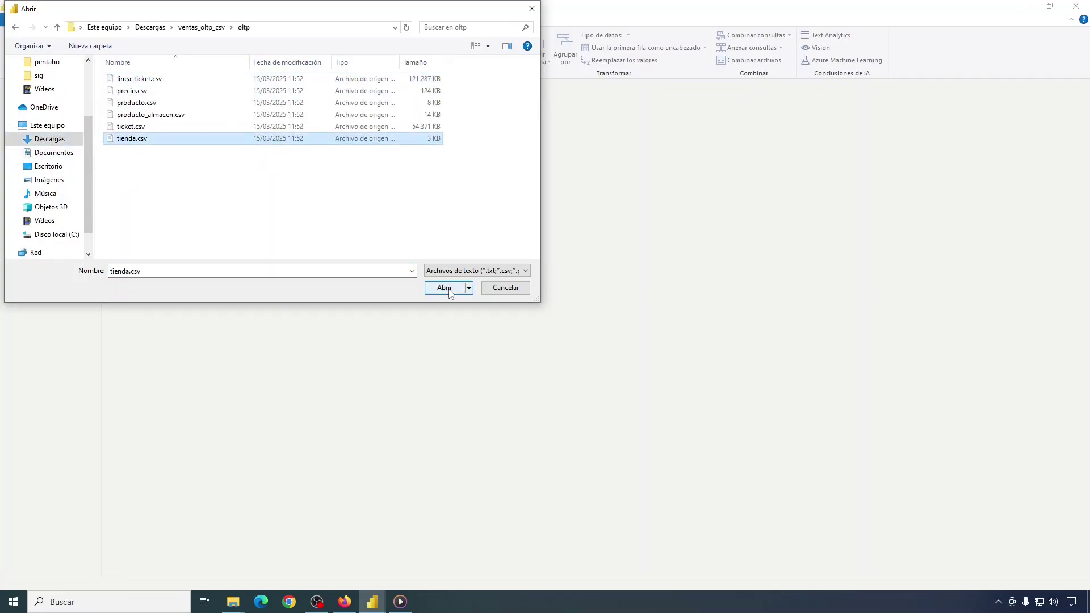
left_click(448, 288)
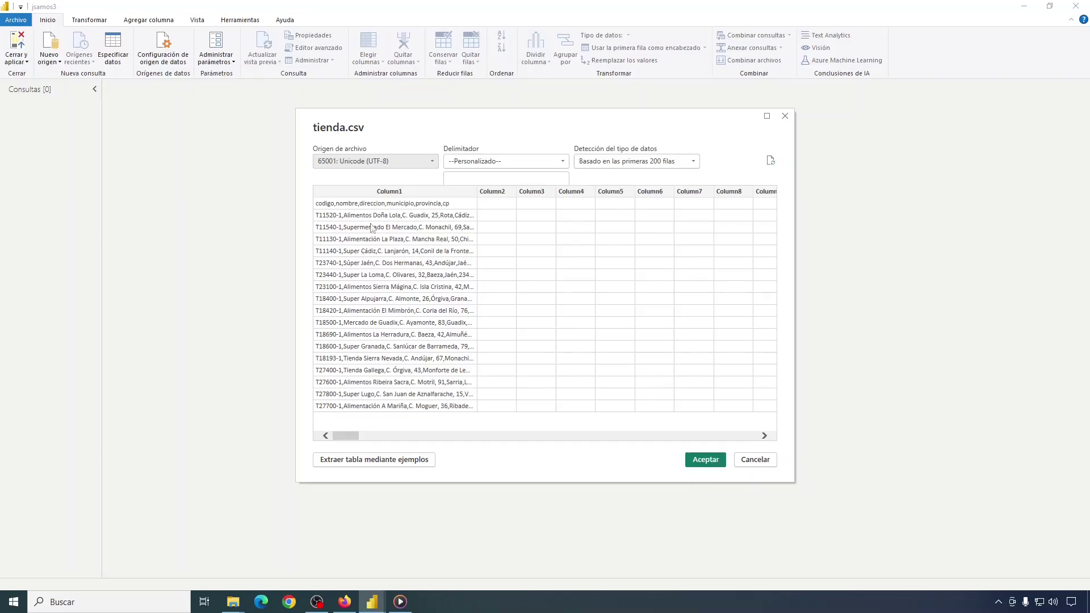
Set the tienda.csv delimiter to Coma and accept the import as a query.
left_click(564, 162)
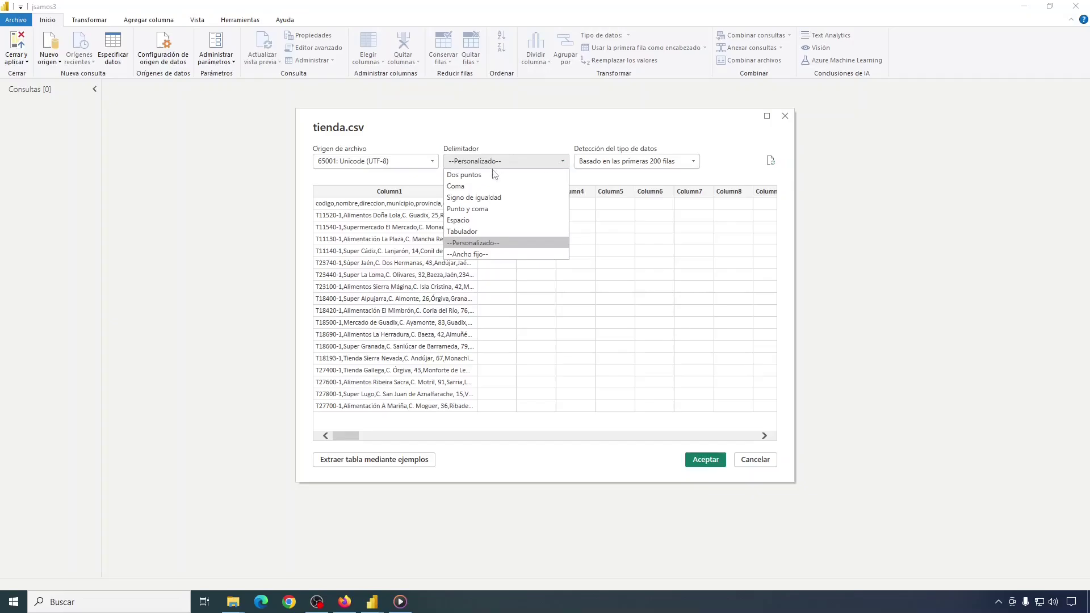
left_click(463, 188)
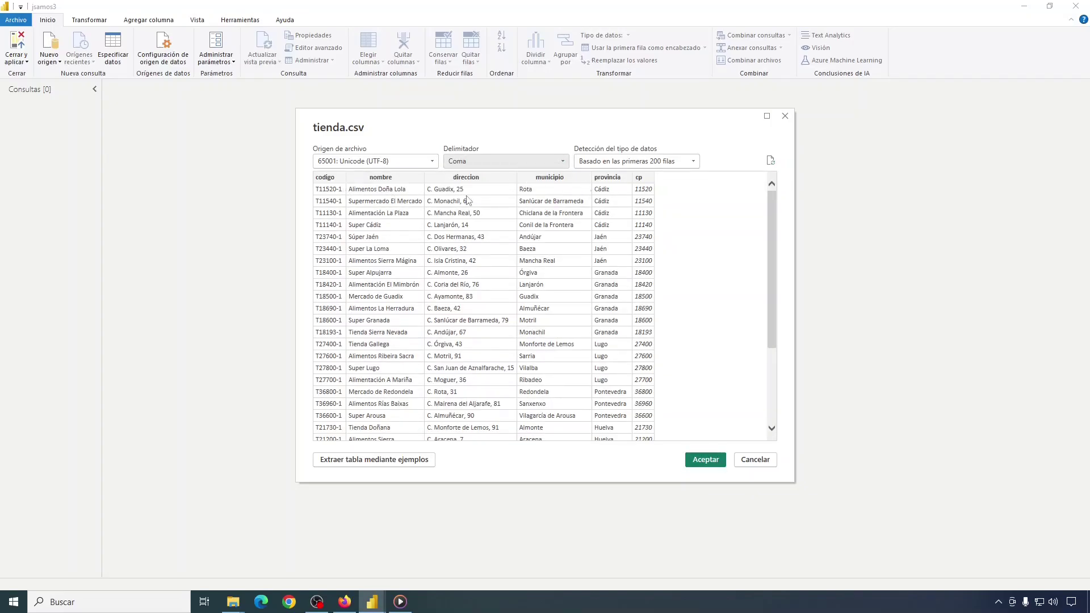
left_click(706, 460)
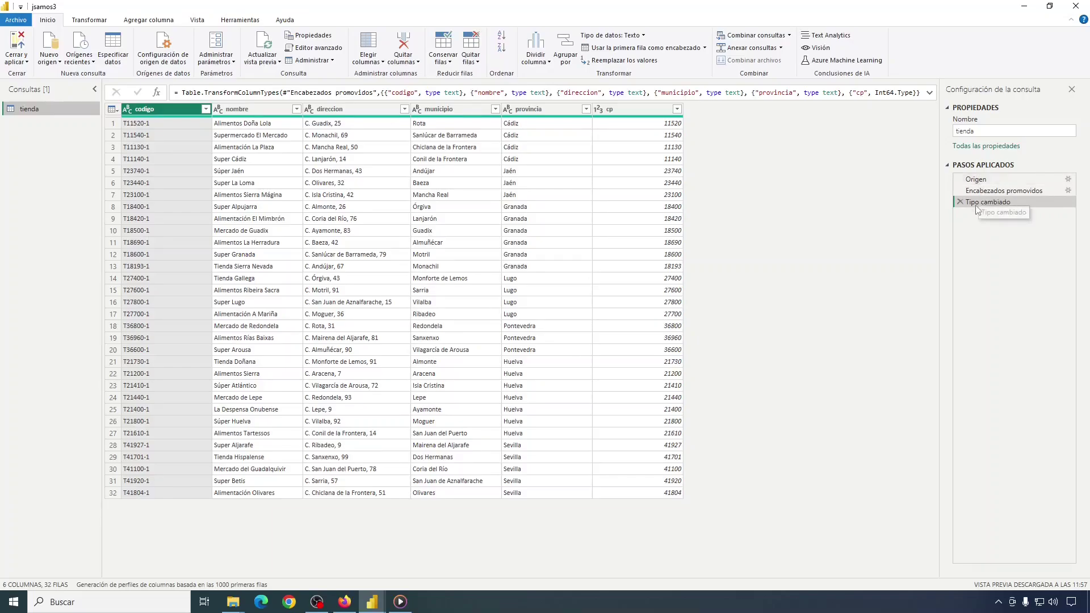
Inspect the tienda query's Origen step with its CSV settings, leaving them as they are, and its Encabezados promovidos step.
left_click(976, 180)
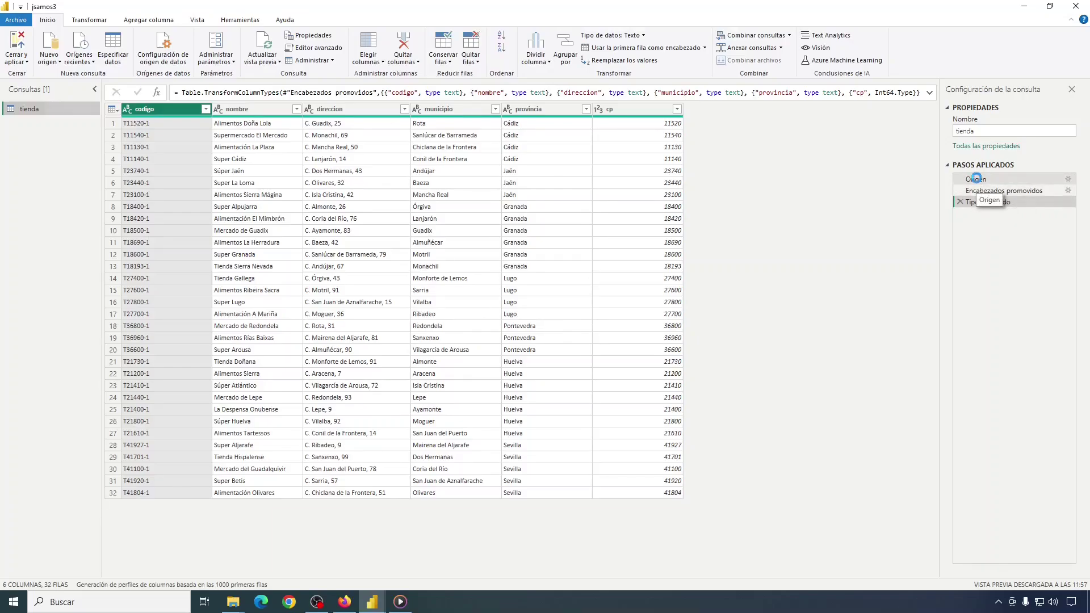
left_click(1067, 180)
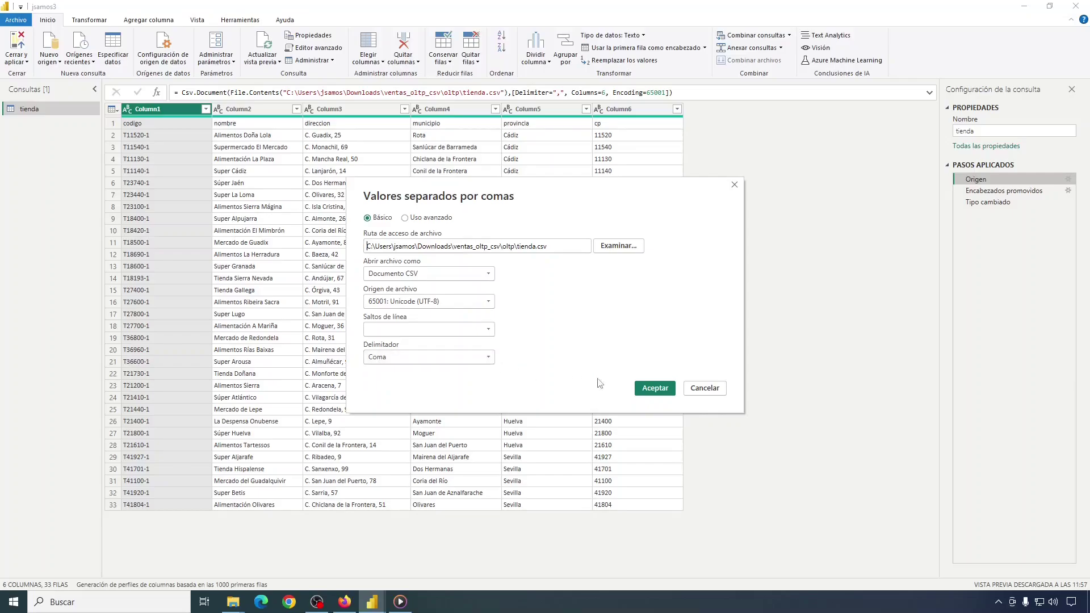
left_click(704, 389)
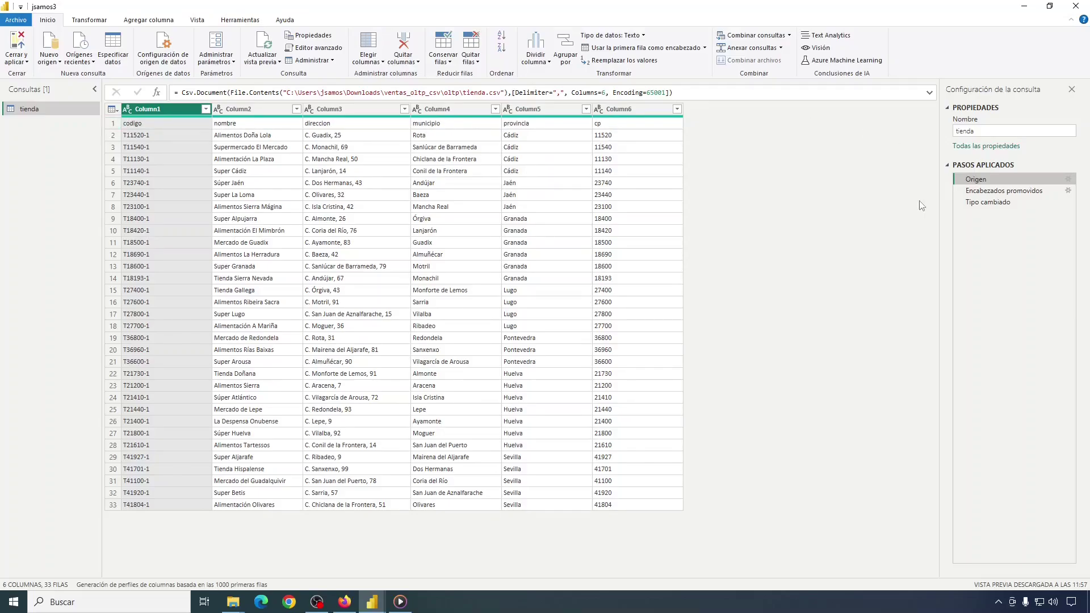
left_click(995, 193)
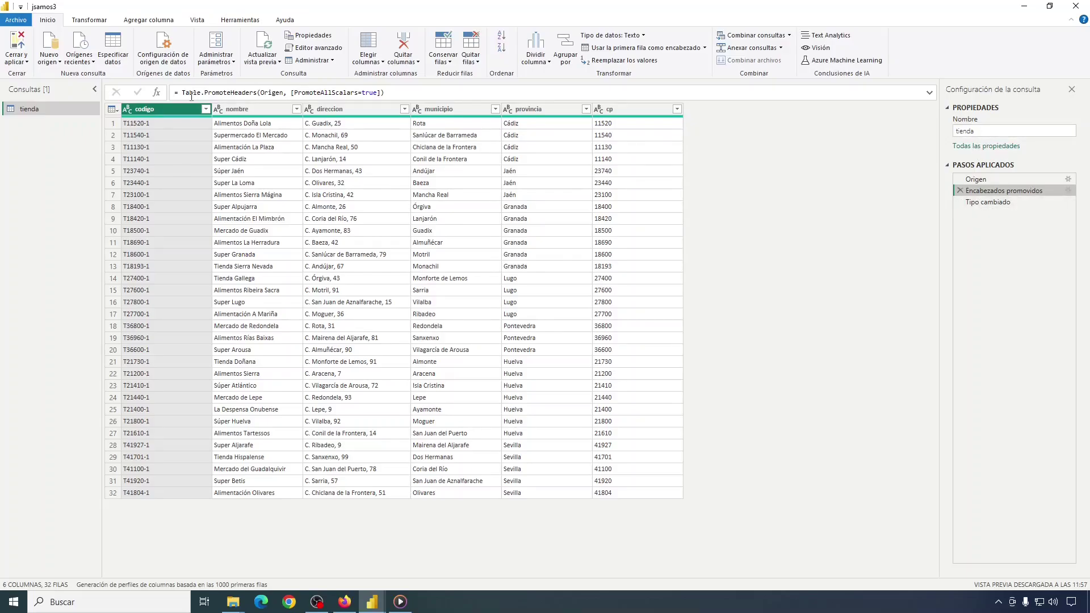
Hide the formula bar and show it again.
left_click(199, 21)
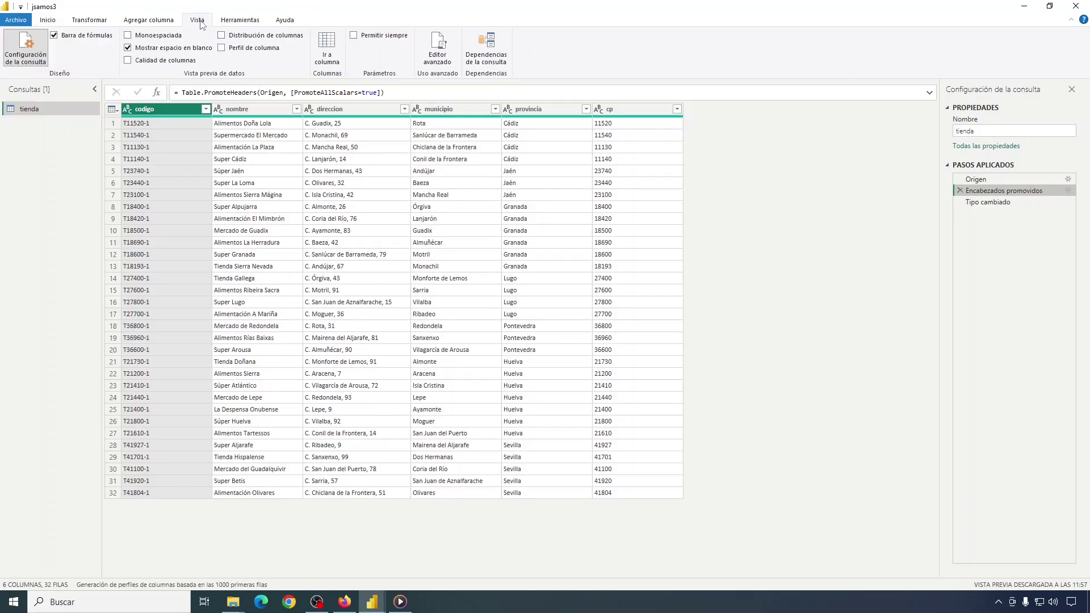
left_click(54, 36)
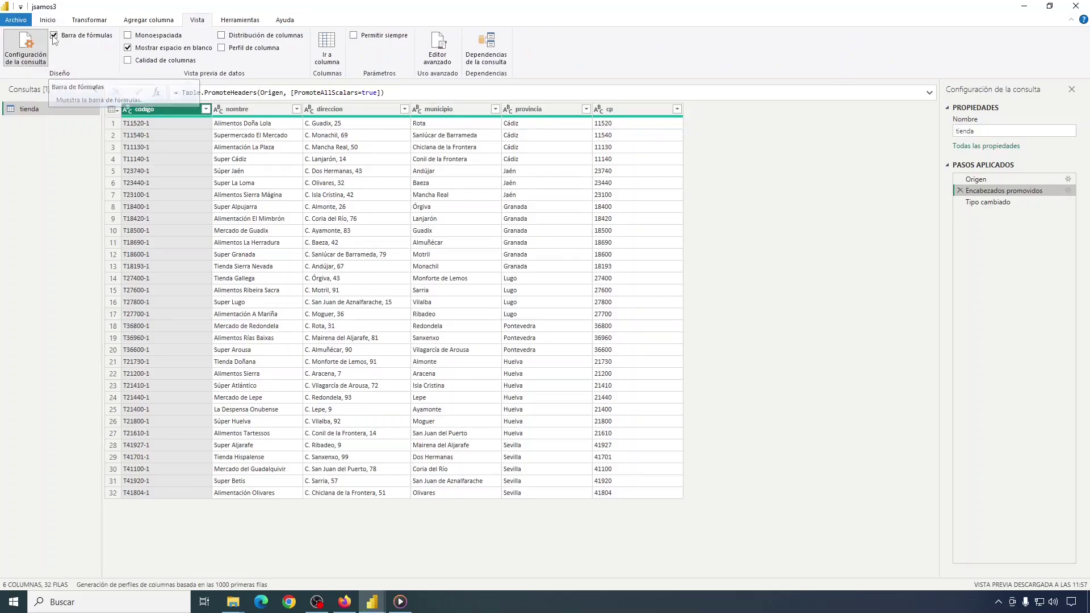
left_click(54, 36)
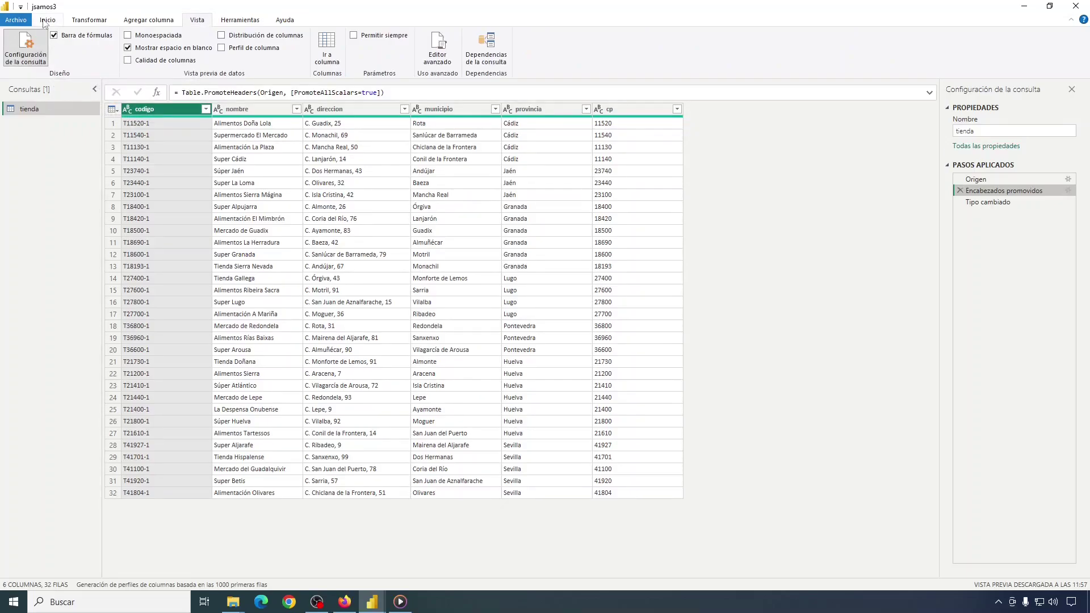
Compare the tienda query's Origen and Encabezados promovidos steps and view the data types available for the cp column.
left_click(46, 22)
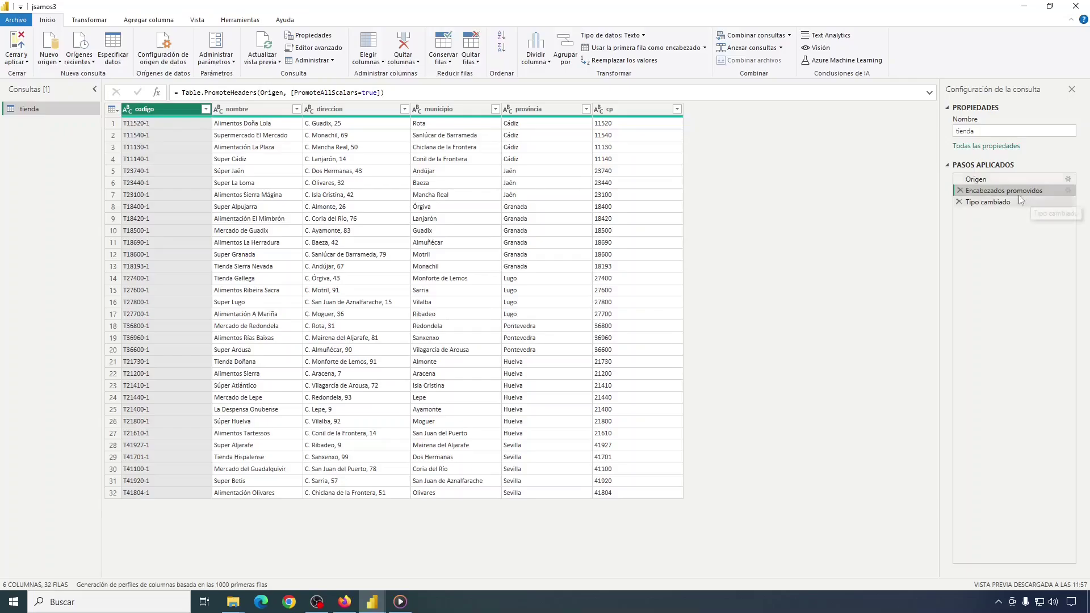
left_click(988, 179)
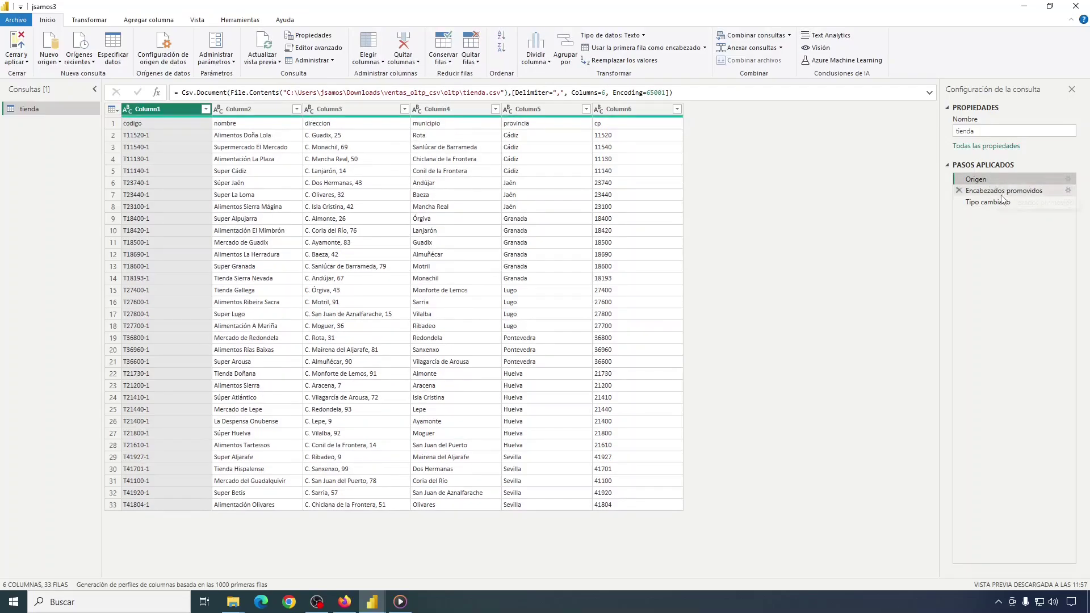
left_click(991, 193)
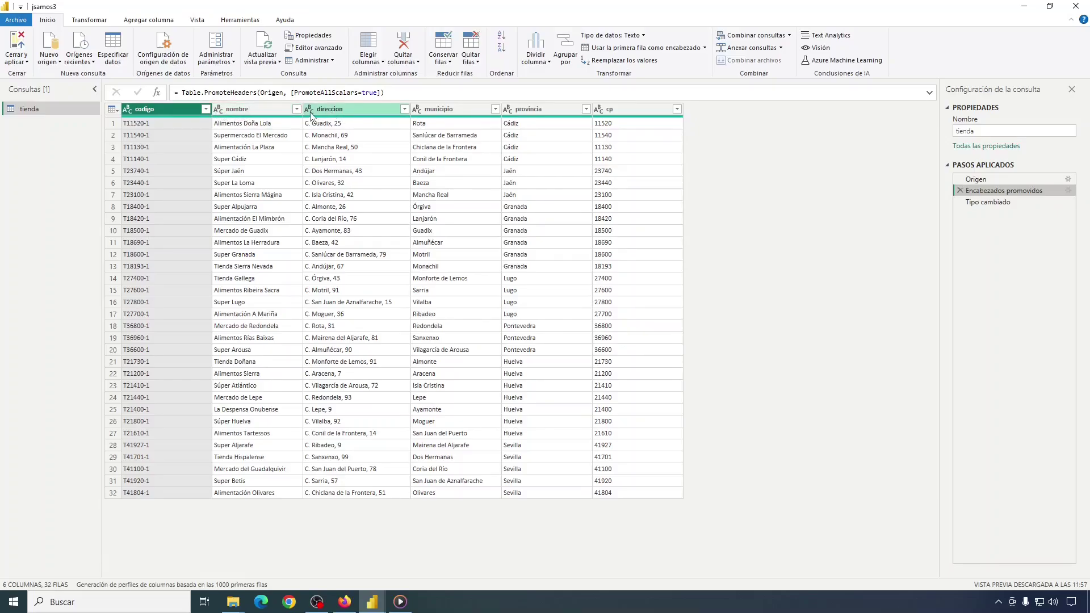
left_click(597, 109)
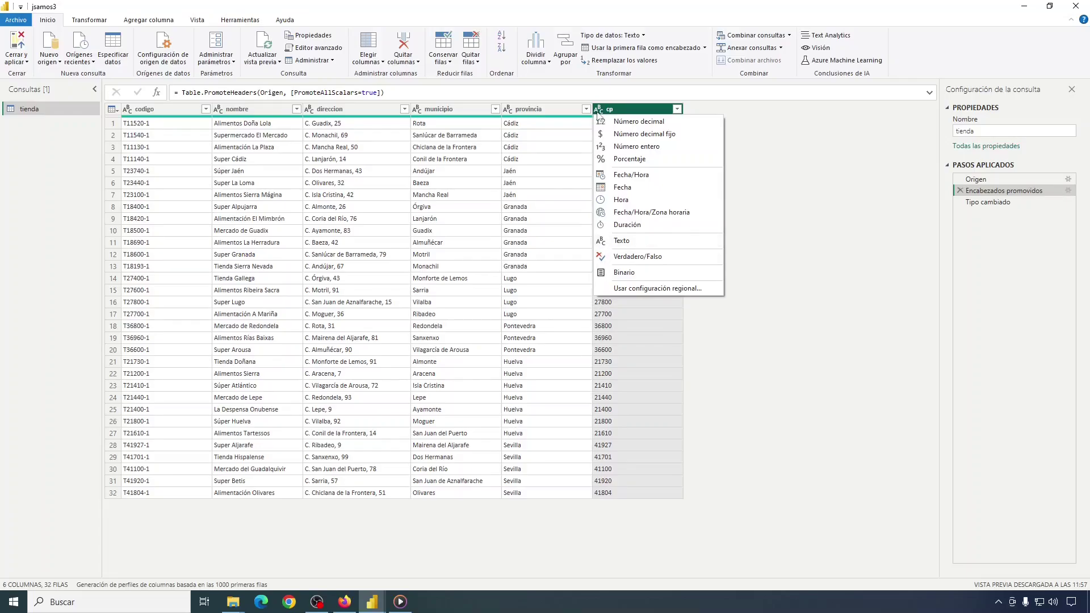
left_click(763, 113)
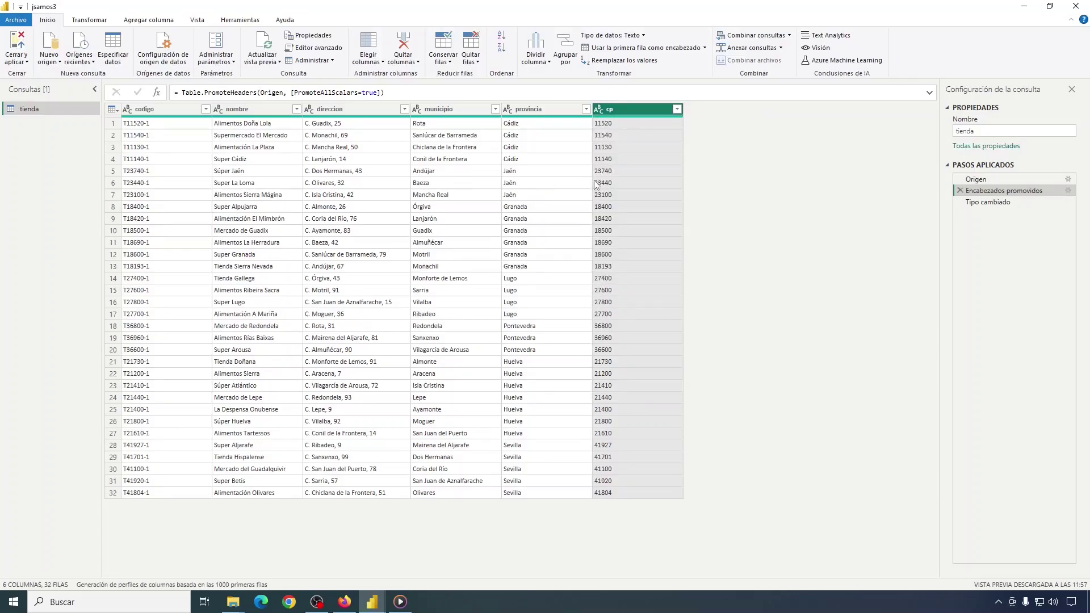
Delete the automatic Tipo cambiado step from the tienda query.
left_click(985, 206)
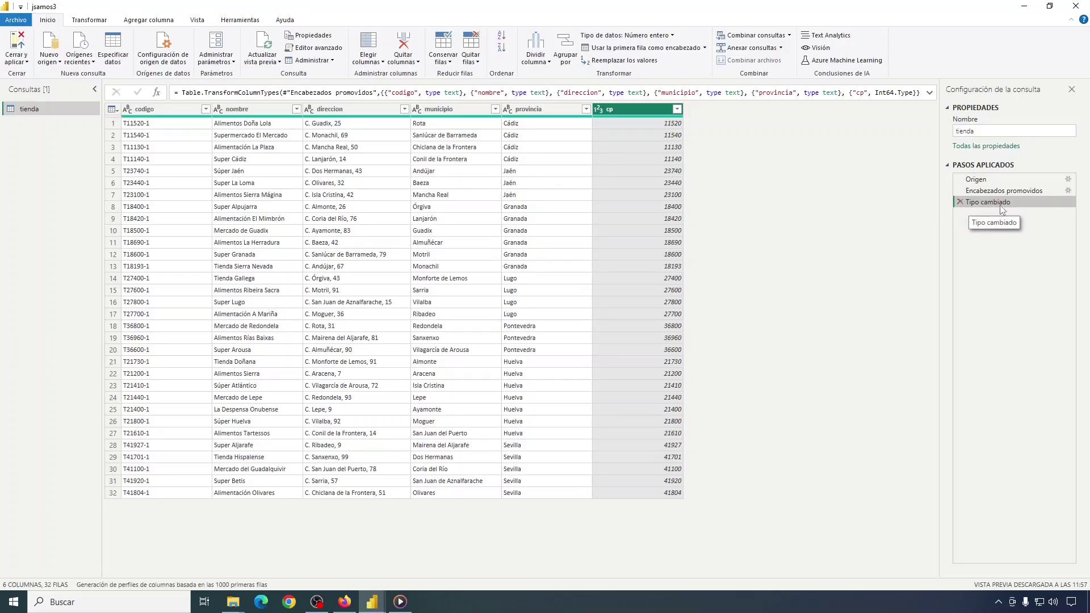
left_click(959, 201)
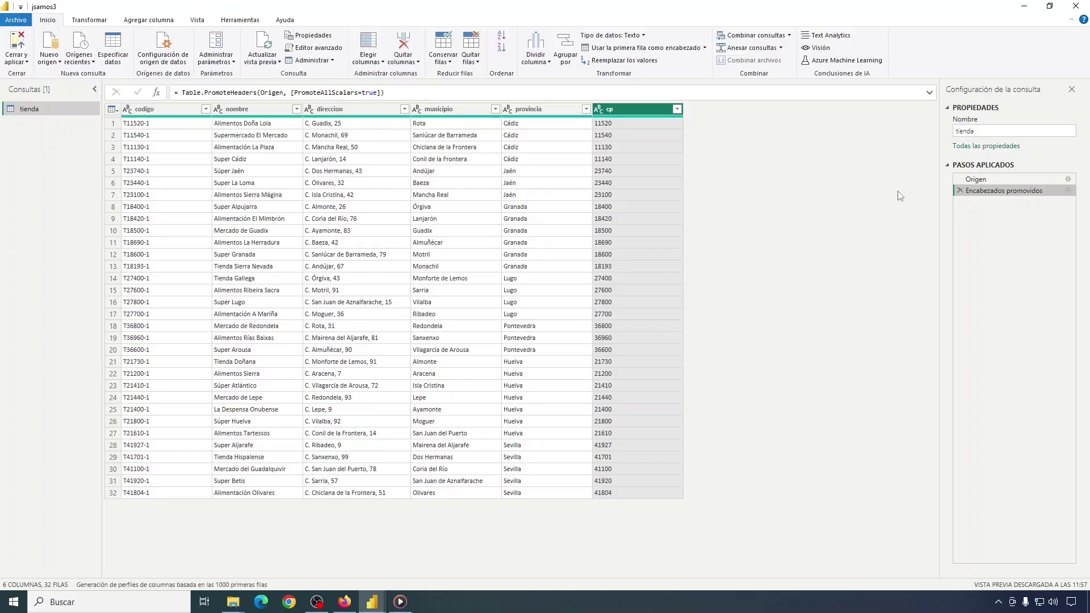
Change the cp column's data type to Número entero and remove the resulting type-change step.
left_click(600, 110)
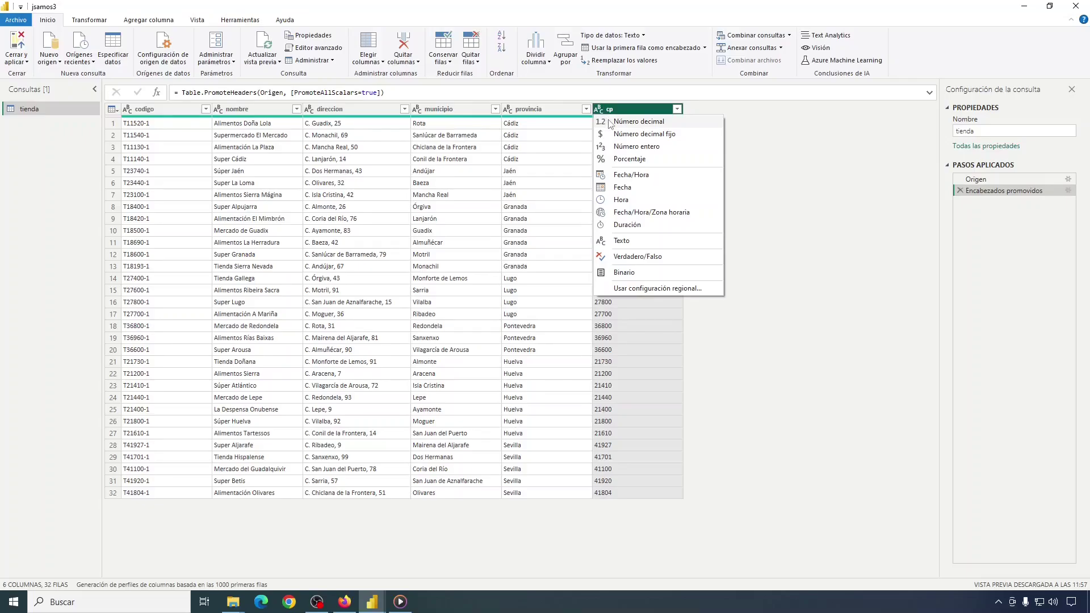
left_click(608, 149)
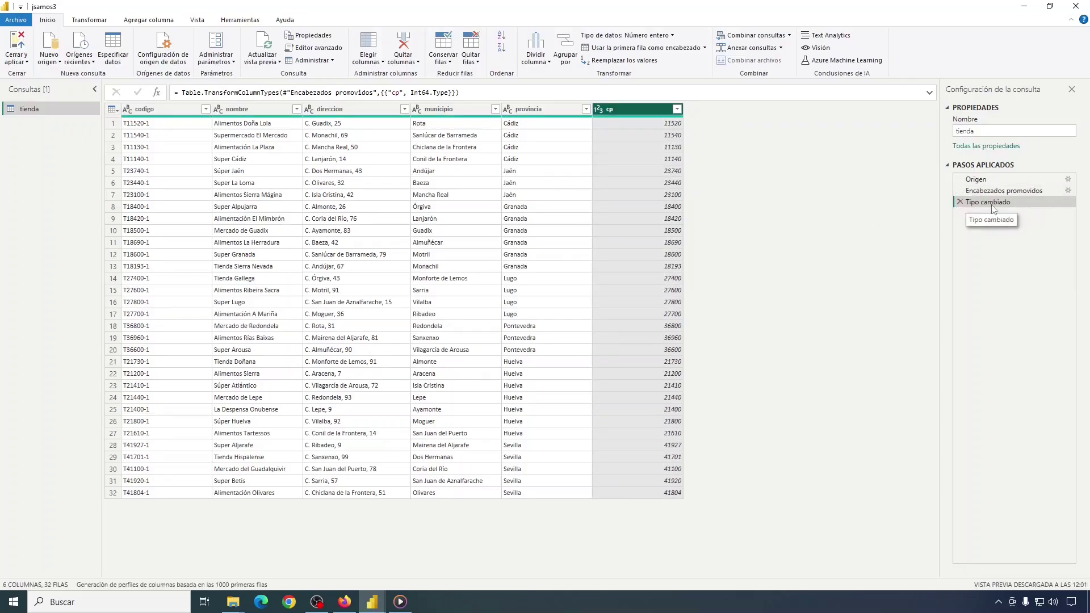
key("Delete")
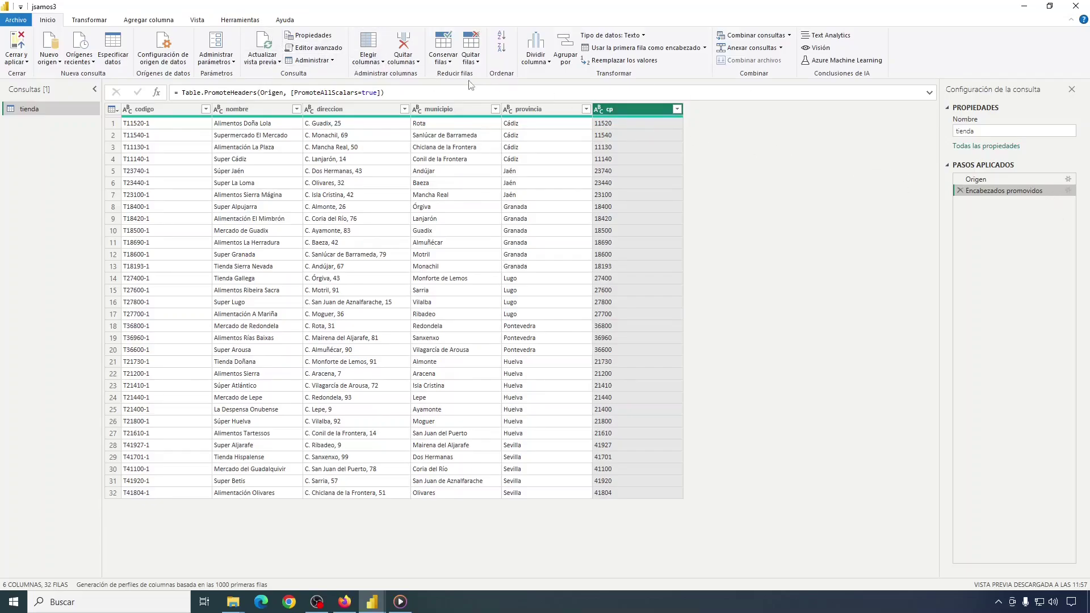
Review the tienda query's code in the advanced editor and close it without changes.
left_click(197, 21)
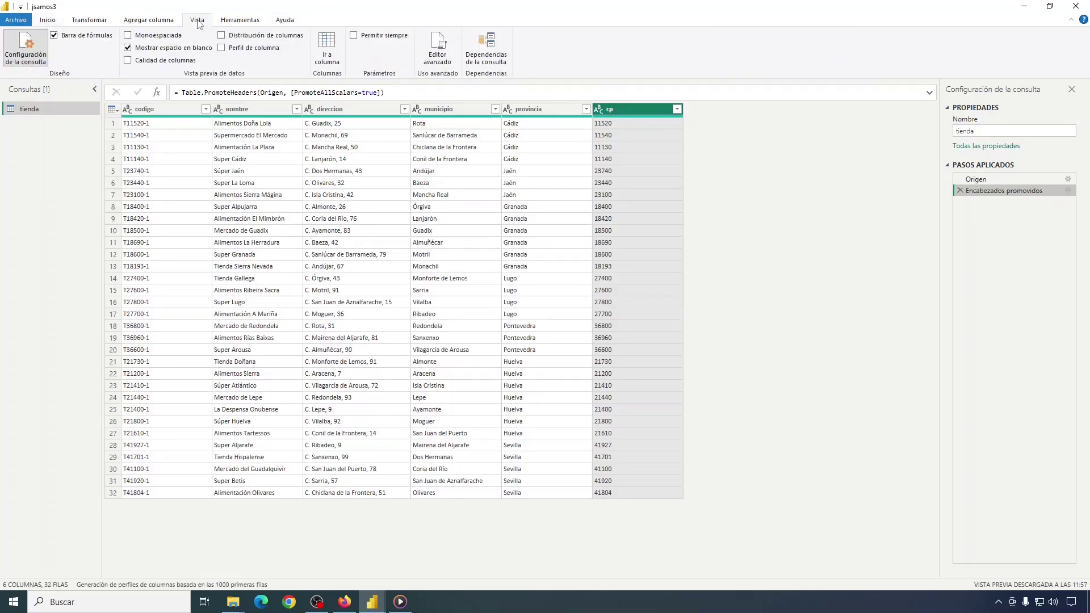
left_click(439, 50)
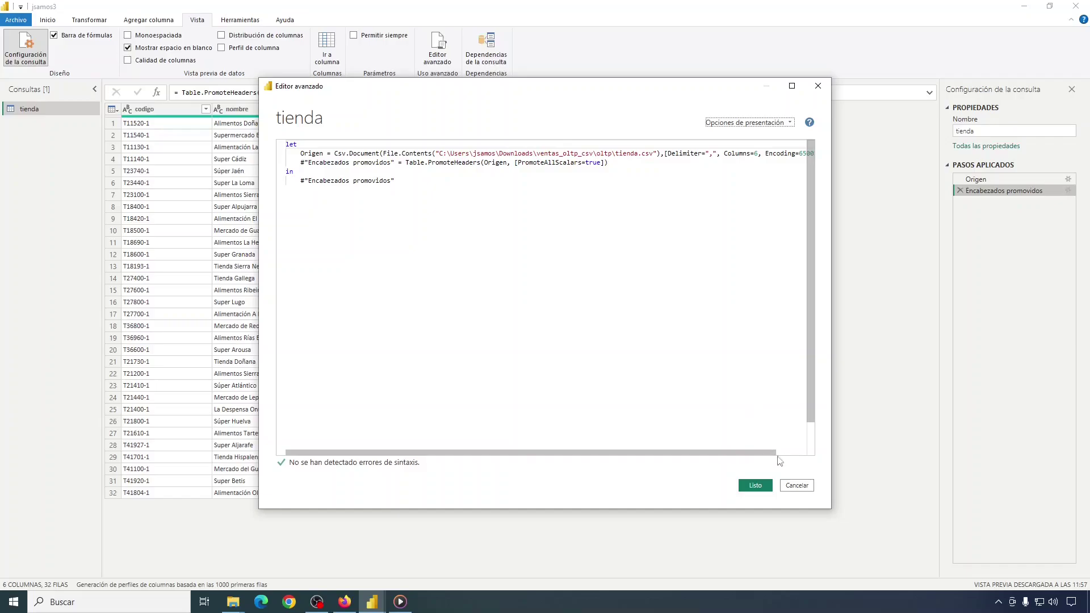
left_click(797, 485)
Apply the pending query changes to load tienda into the report and close the query editor.
left_click(45, 22)
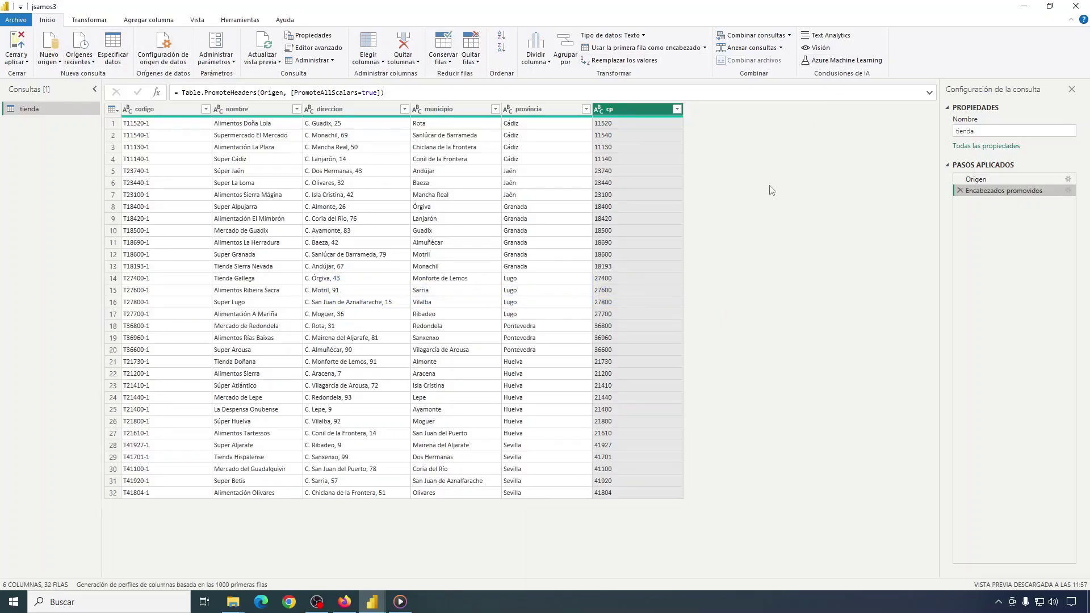
left_click(26, 61)
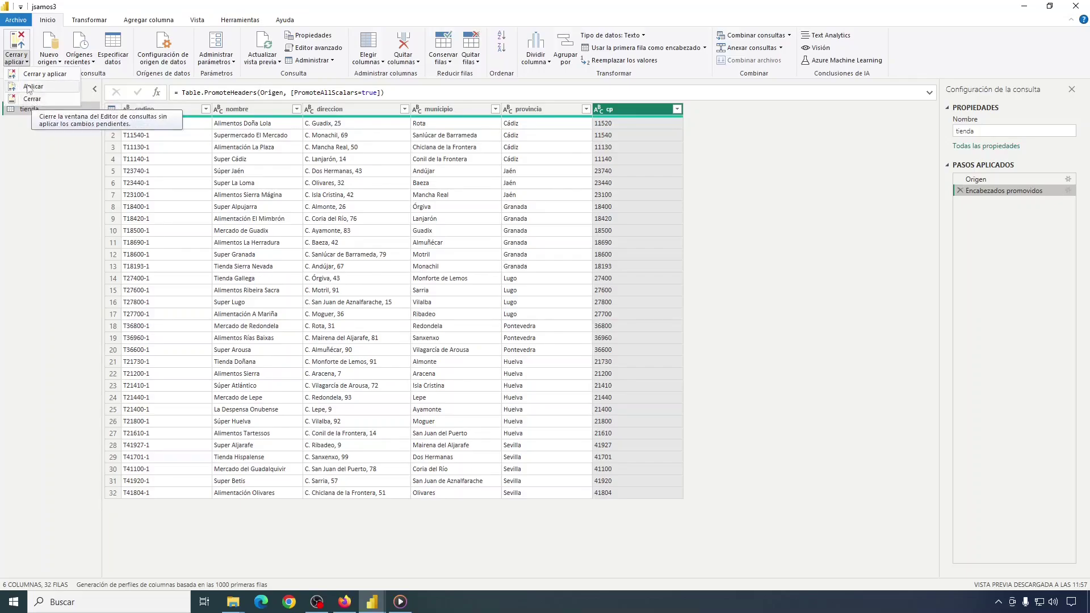
left_click(61, 25)
left_click(14, 41)
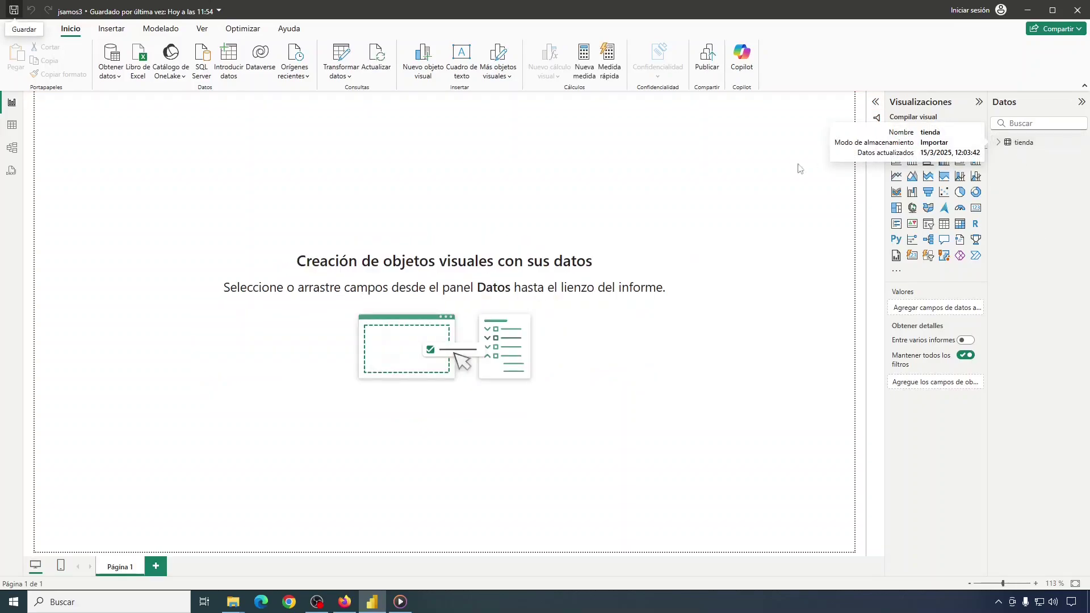
Reopen the query editor from the report to continue transforming the data.
left_click(341, 54)
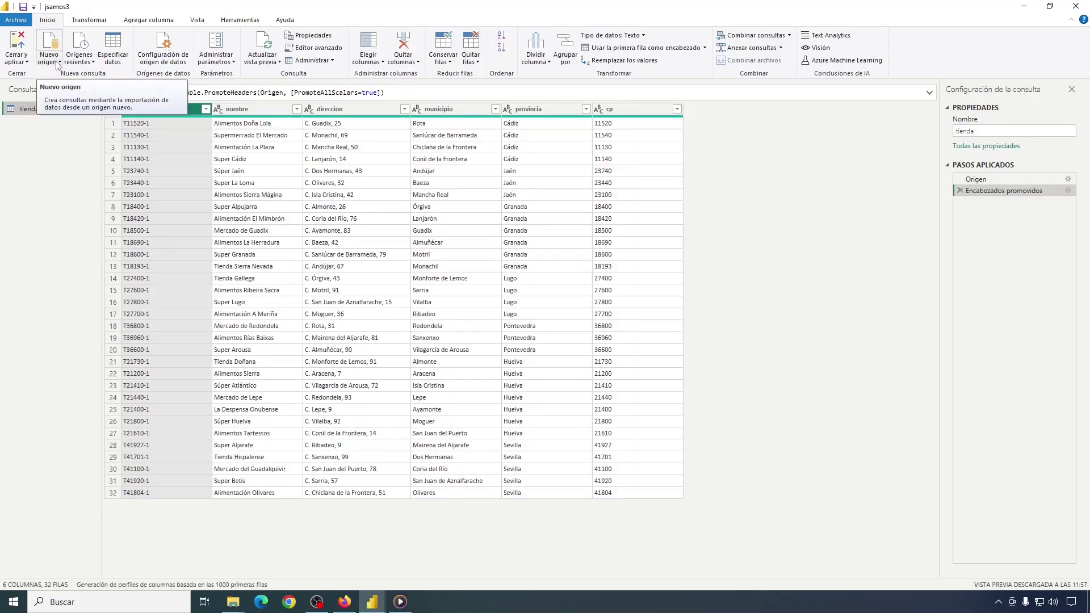
left_click(114, 46)
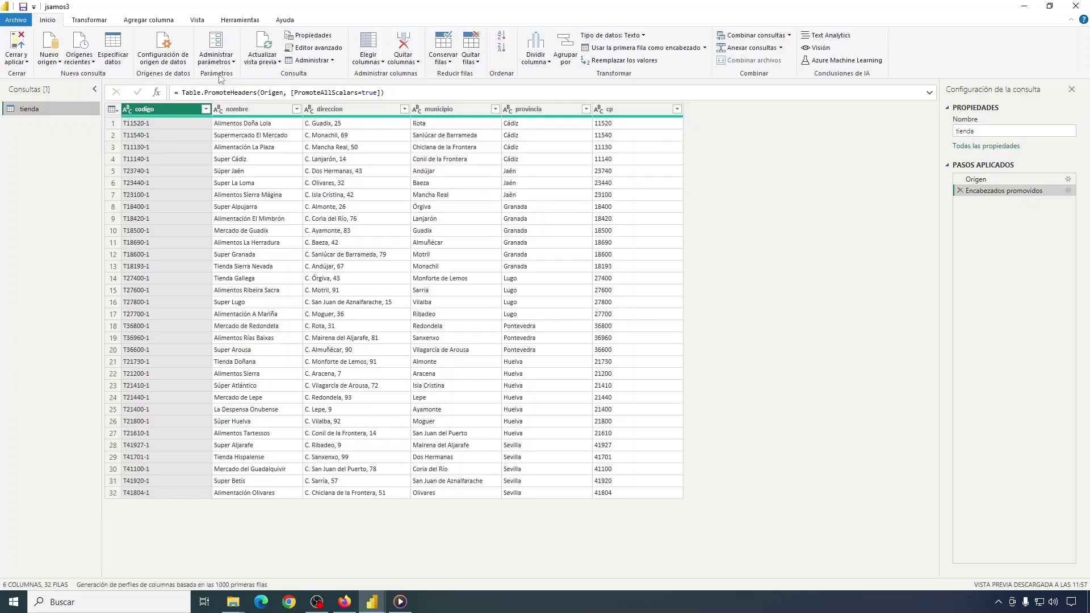
Inspect the CSV settings of the tienda query's Origen step, cancel them, and return to the Encabezados promovidos step.
left_click(1029, 181)
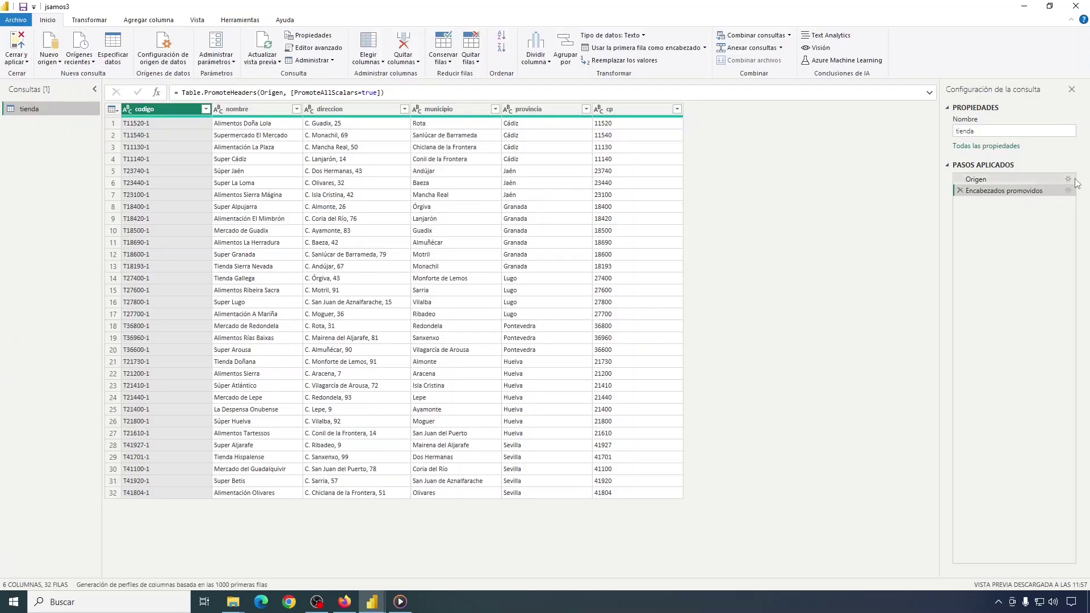
left_click(1068, 180)
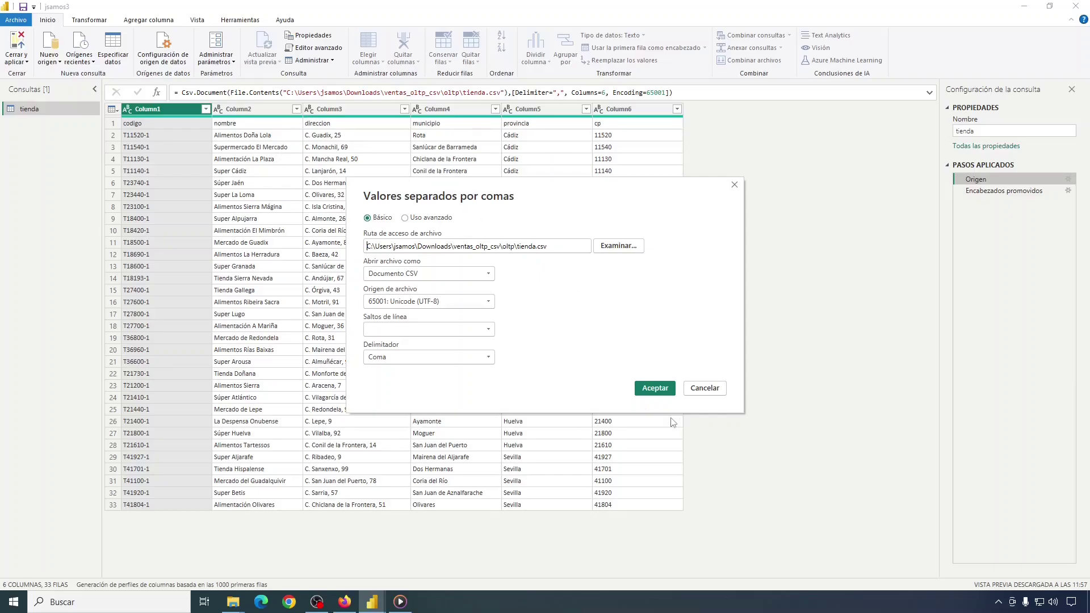
left_click(707, 388)
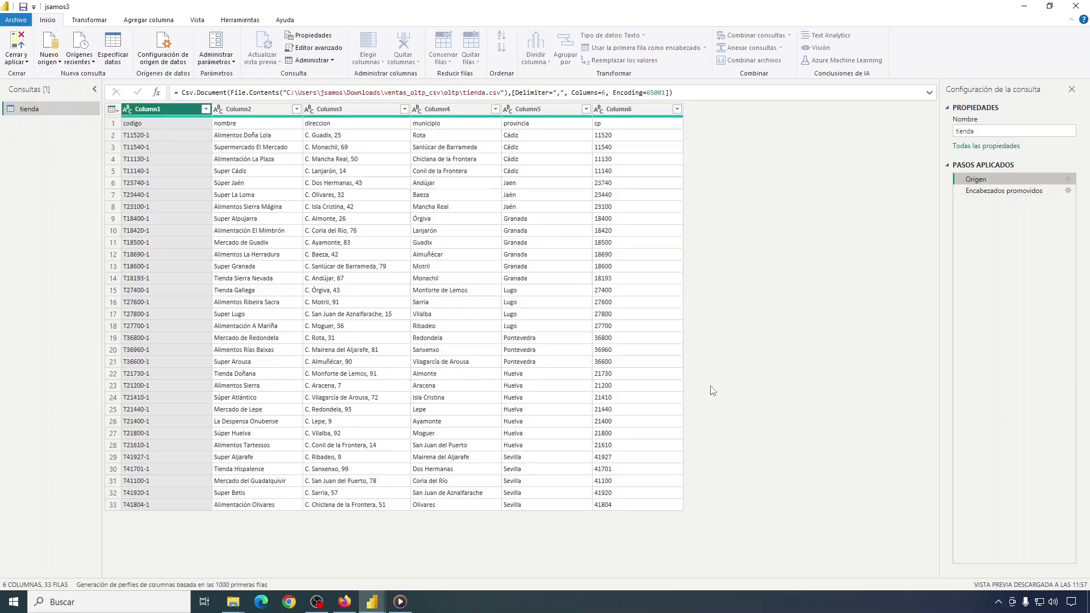
left_click(993, 192)
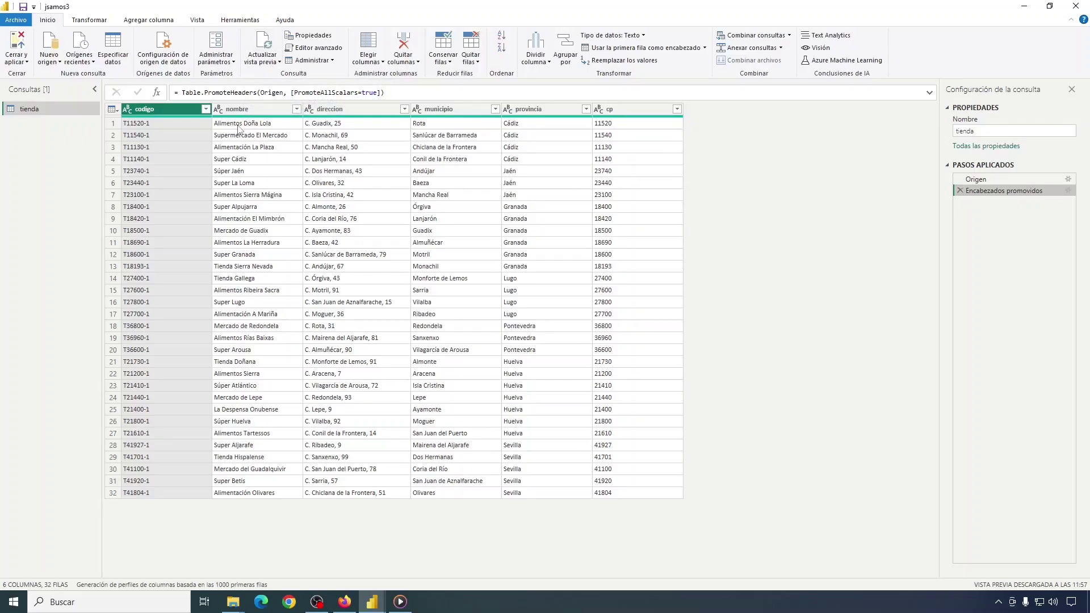
Refresh the tienda preview and check the query's code in the advanced editor without changing it.
left_click(264, 49)
left_click(319, 50)
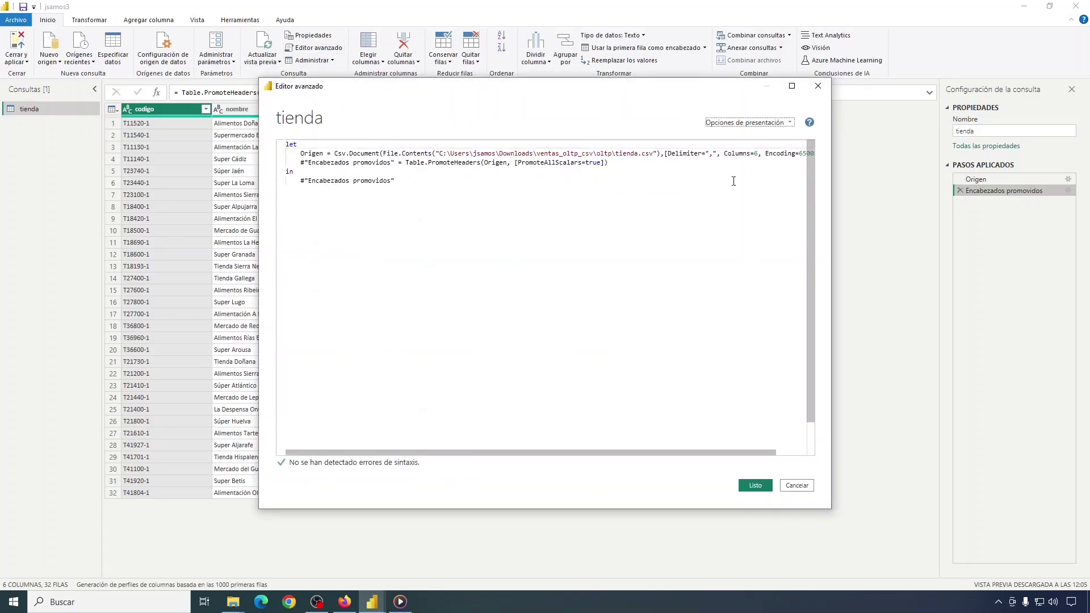
left_click(796, 485)
In the tienda query's properties, disable and re-enable Habilitar carga para el informe, and accept.
left_click(314, 35)
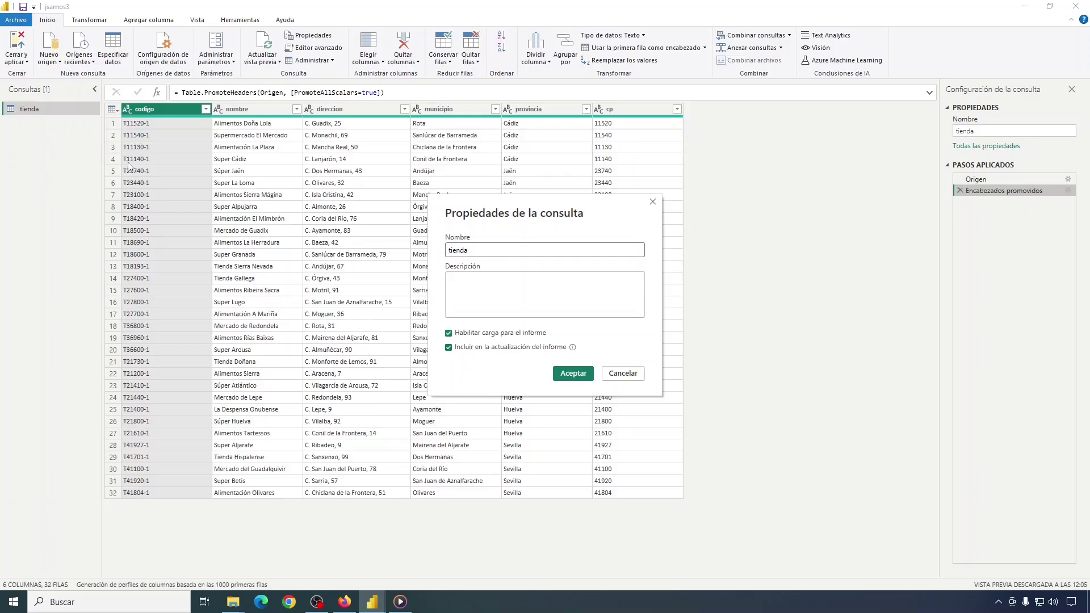
left_click(448, 334)
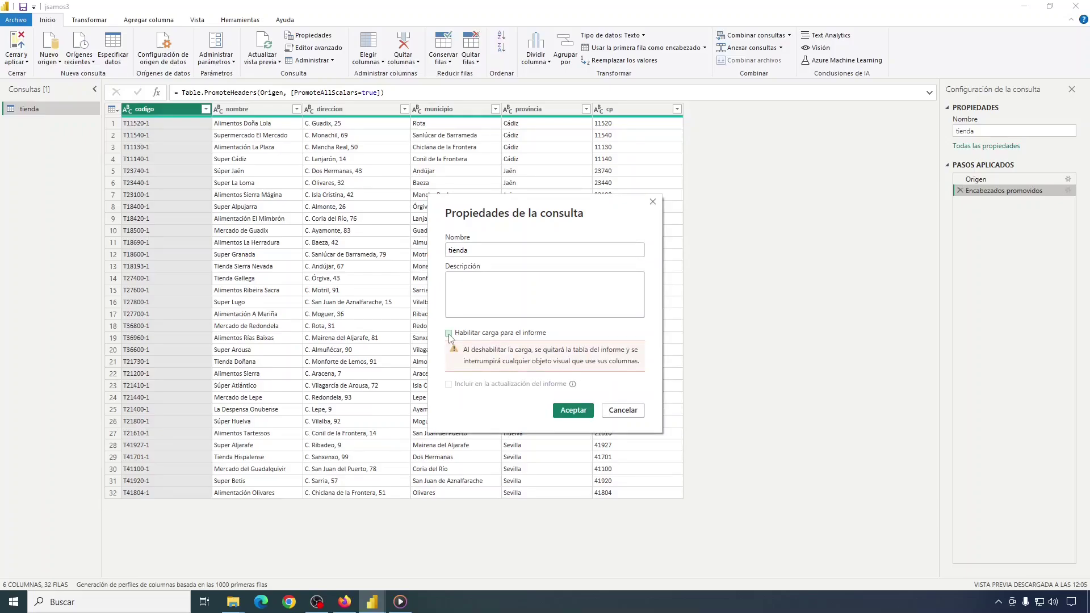
left_click(449, 333)
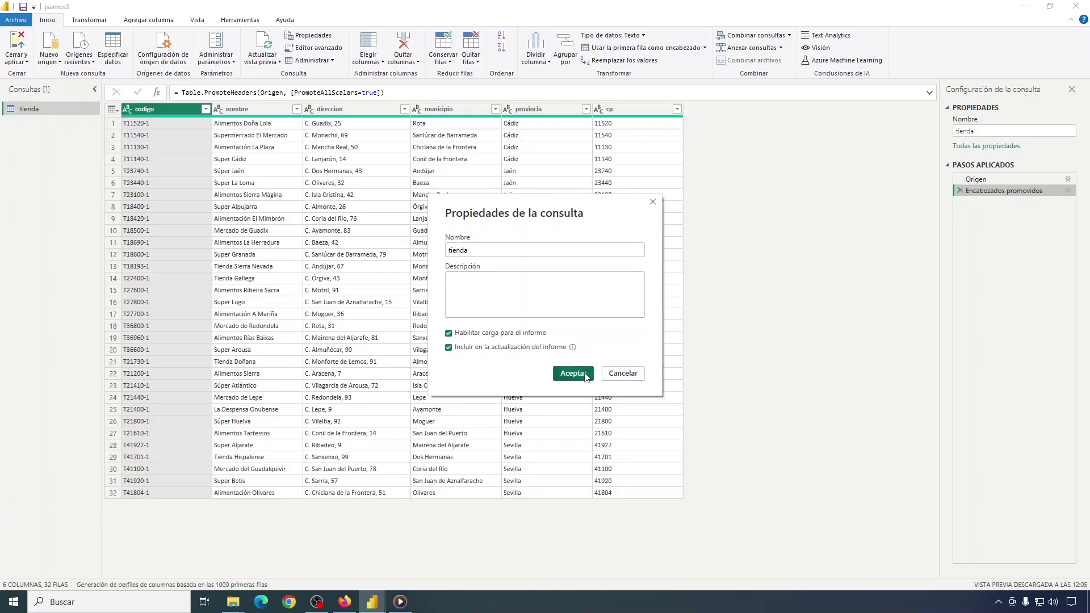
left_click(565, 373)
left_click(312, 62)
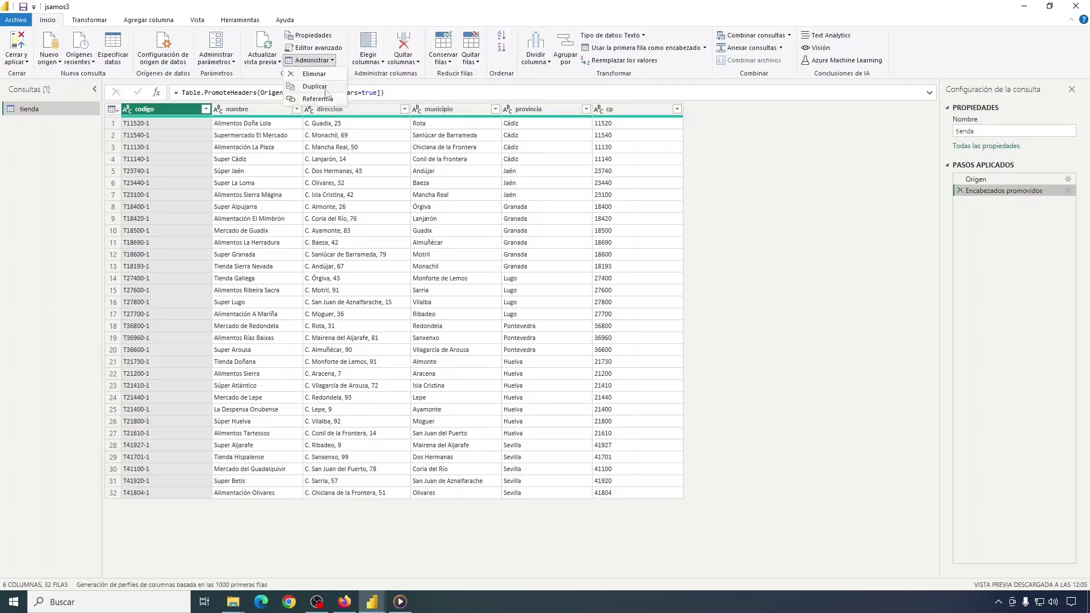
left_click(342, 19)
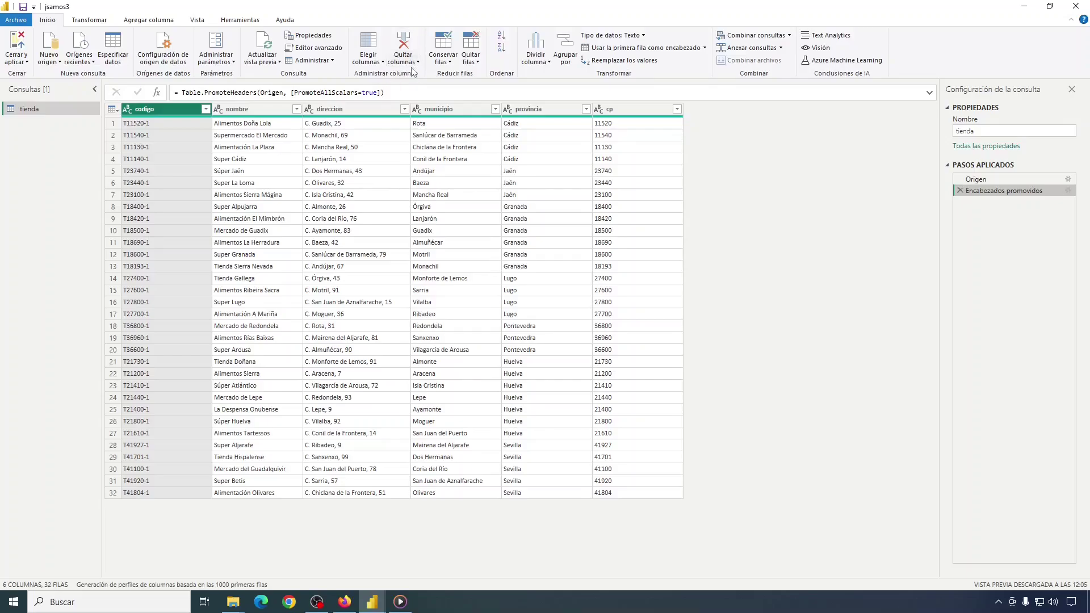
left_click(369, 60)
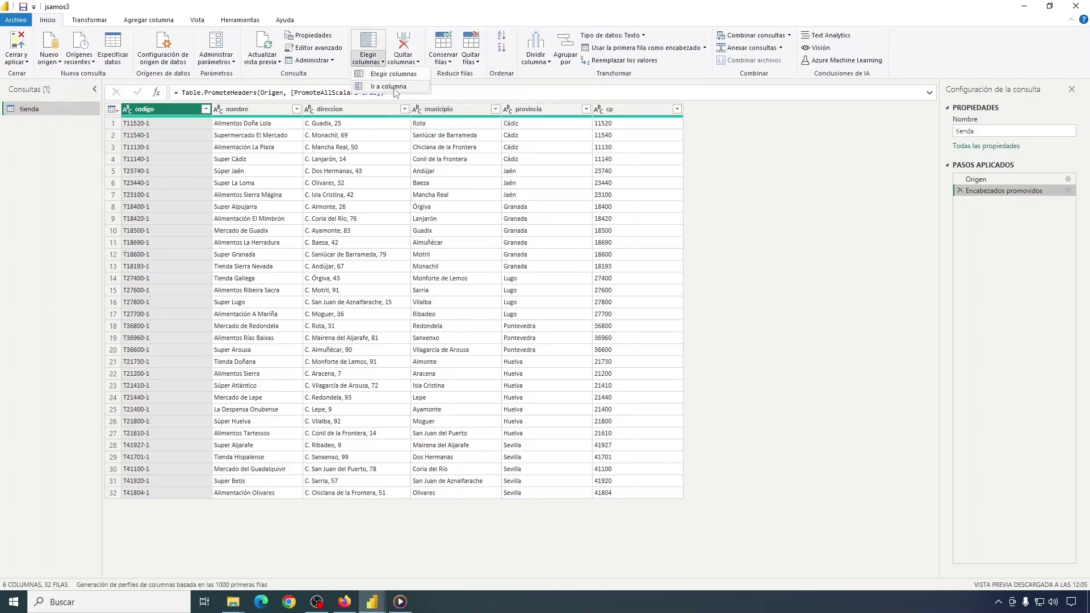
left_click(417, 61)
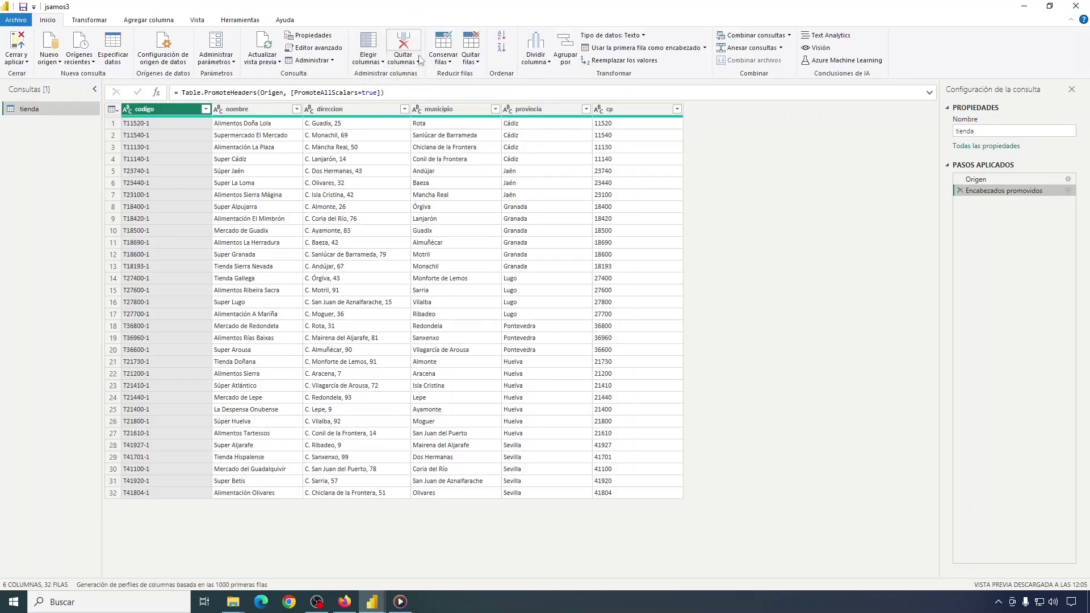
left_click(418, 61)
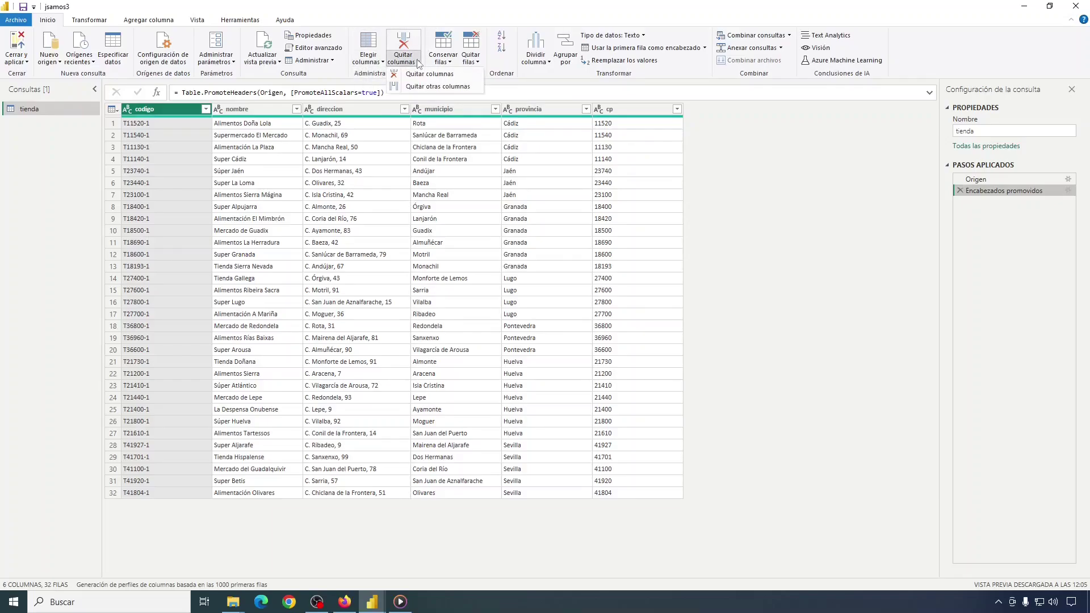
left_click(417, 61)
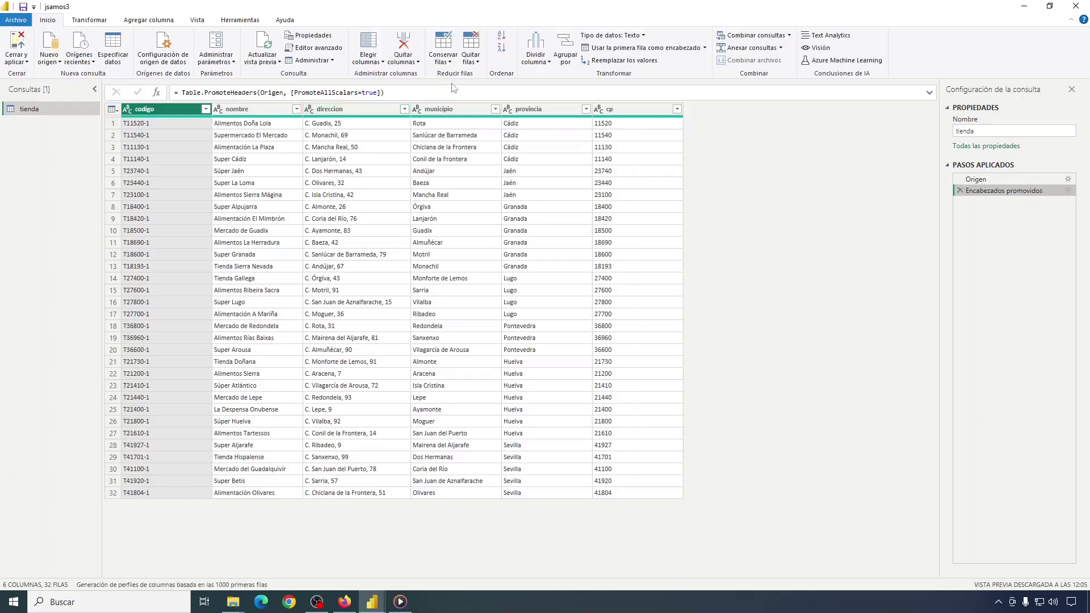
left_click(471, 59)
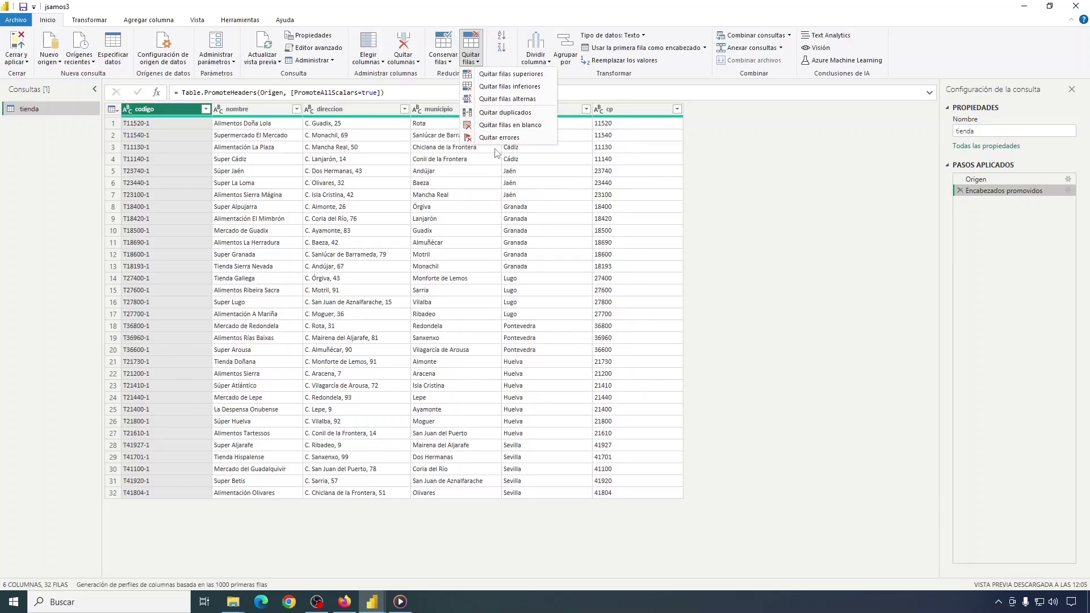
left_click(527, 12)
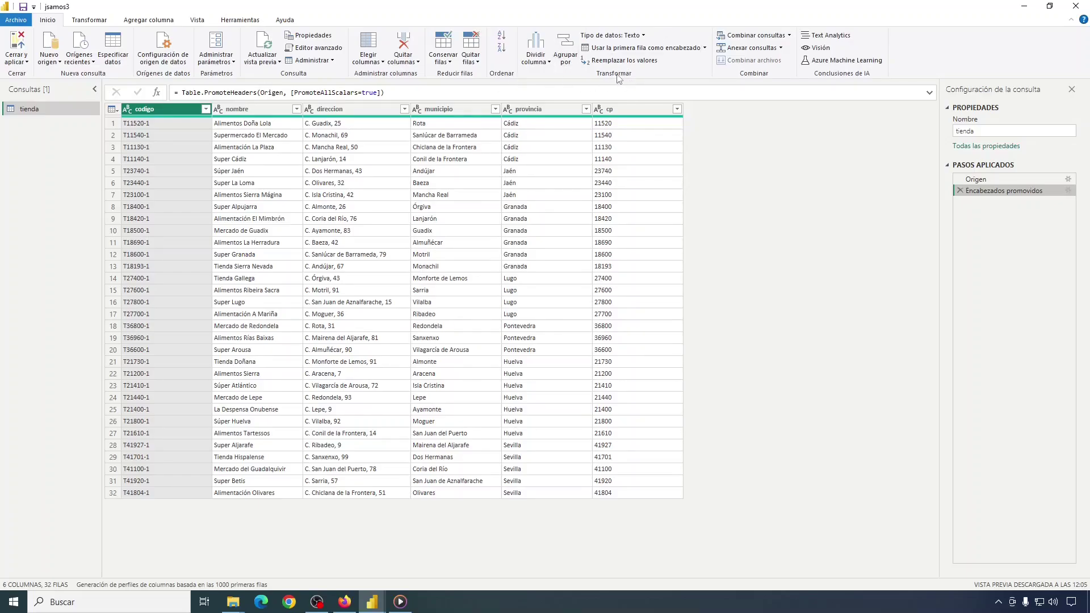
left_click(90, 21)
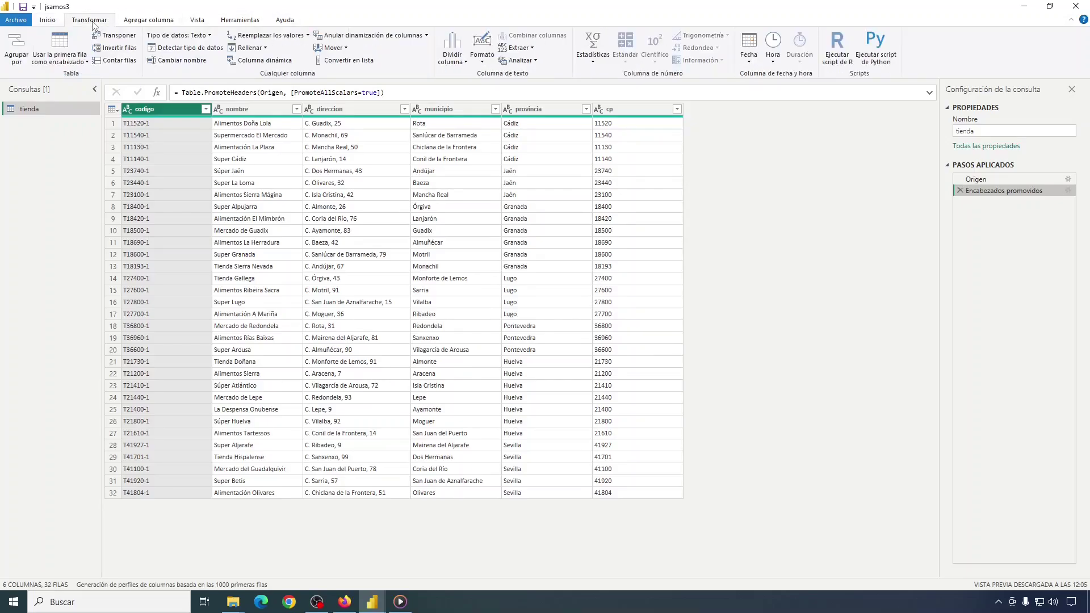
left_click(42, 23)
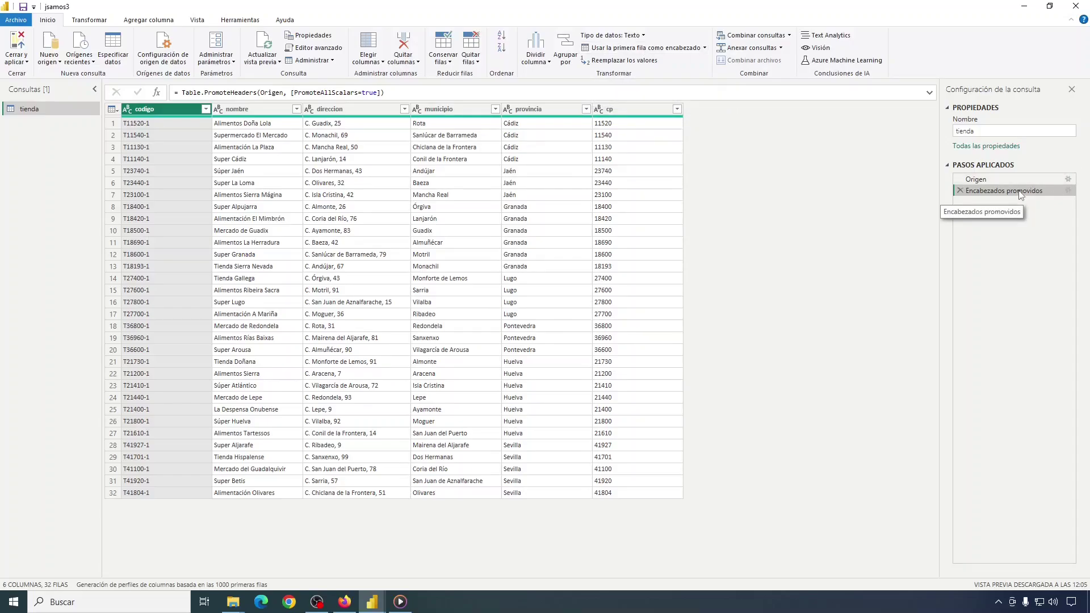
Delete tienda's Encabezados promovidos step, use the first row as headers again, and remove the added Tipo cambiado step.
left_click(959, 191)
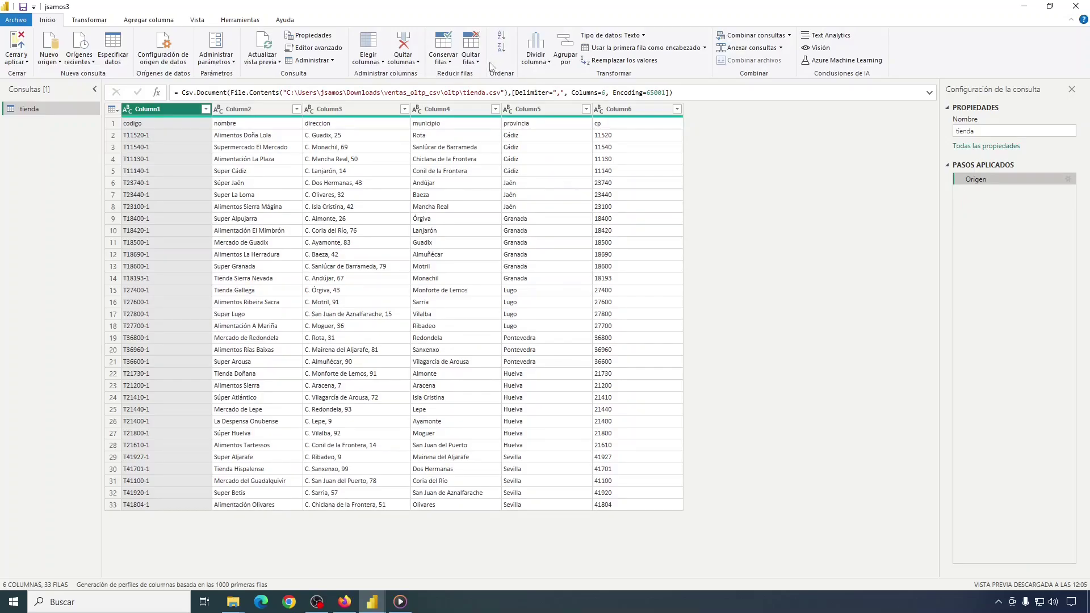
left_click(622, 49)
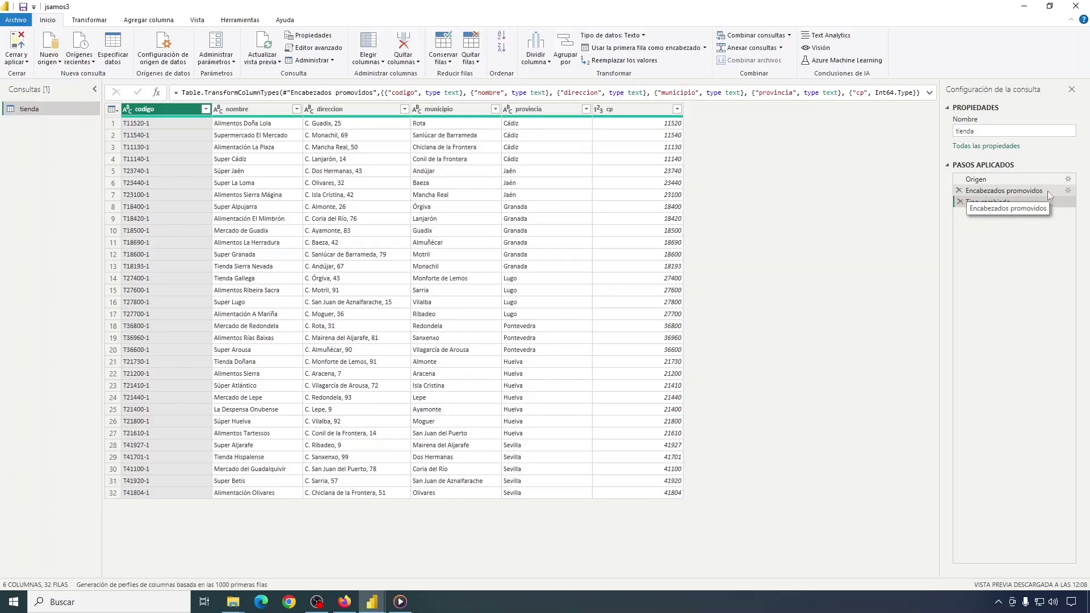
left_click(959, 203)
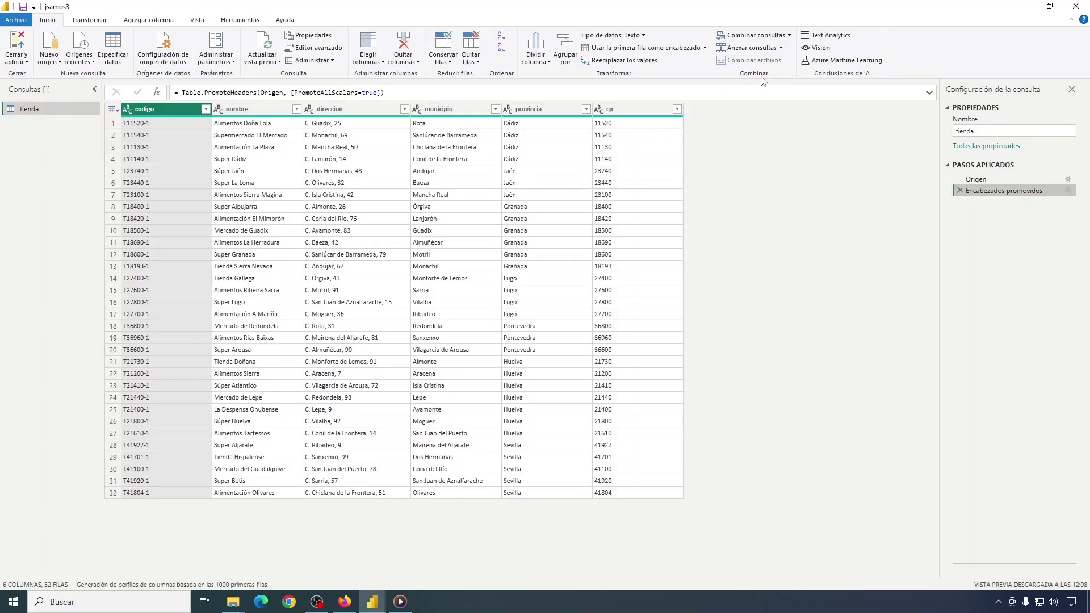
Review the options for combining queries and the available commands for transforming and adding columns in the tienda query.
left_click(789, 36)
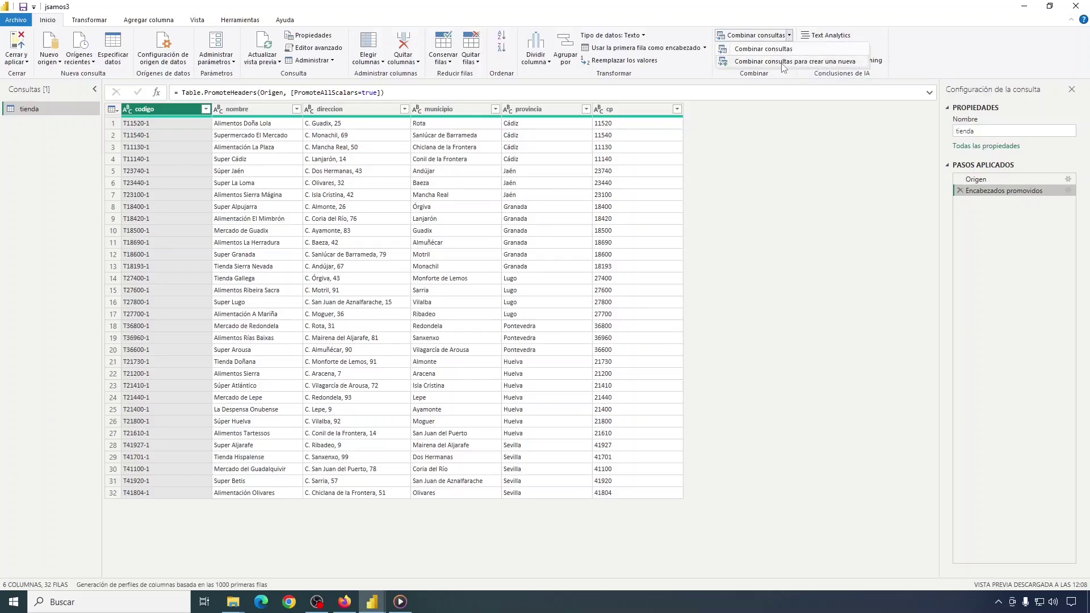
left_click(805, 22)
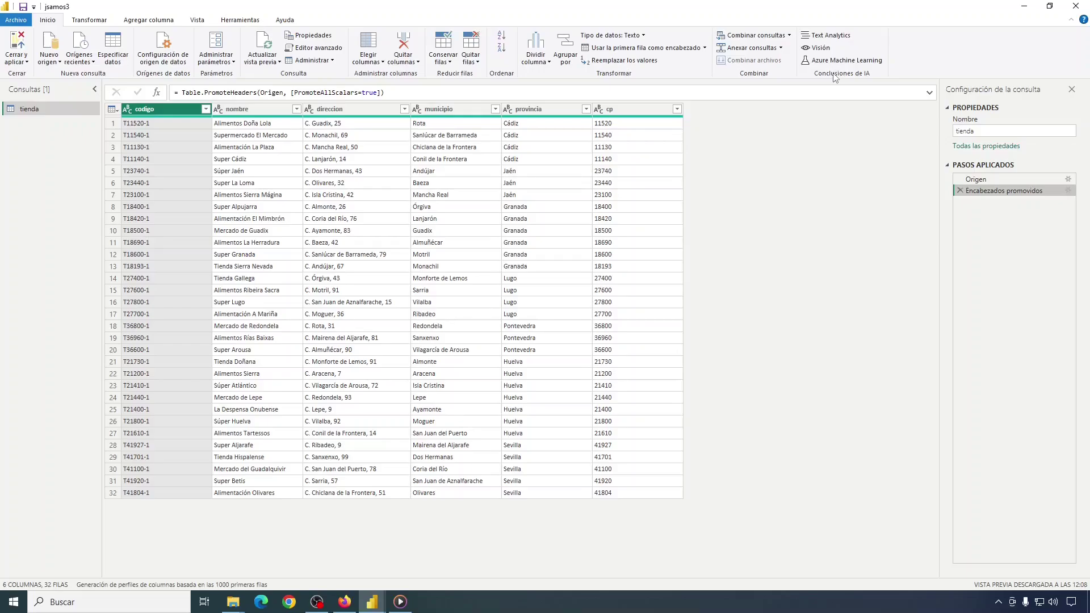
left_click(90, 20)
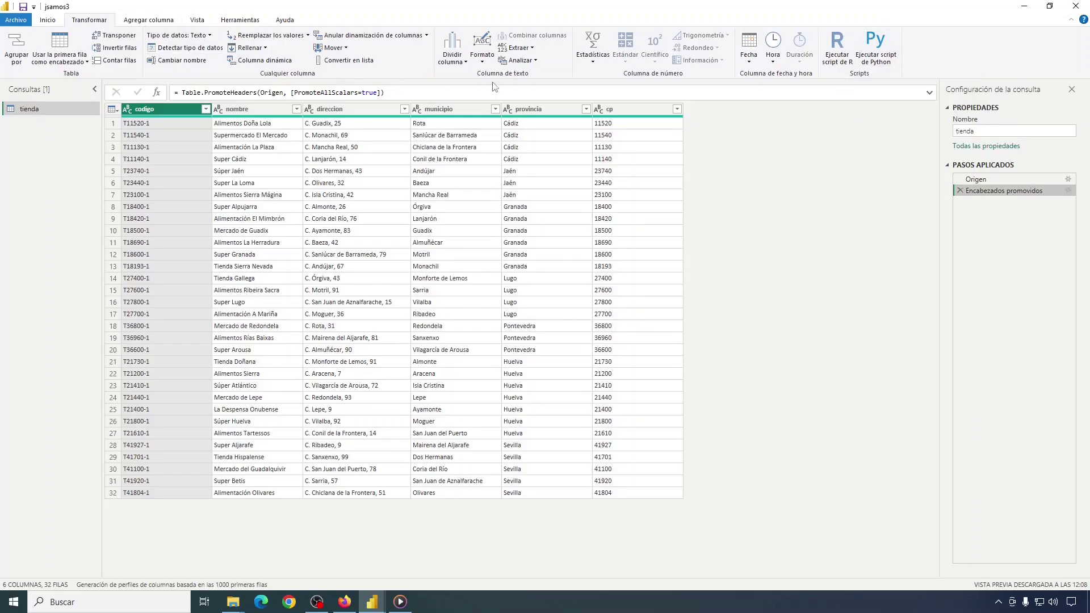
left_click(154, 23)
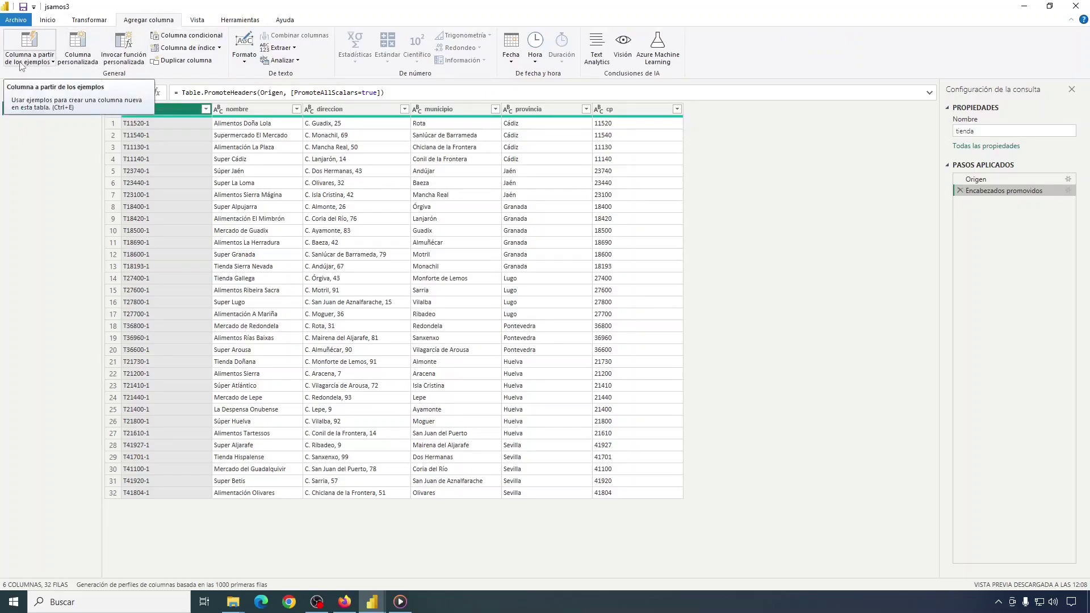
left_click(48, 21)
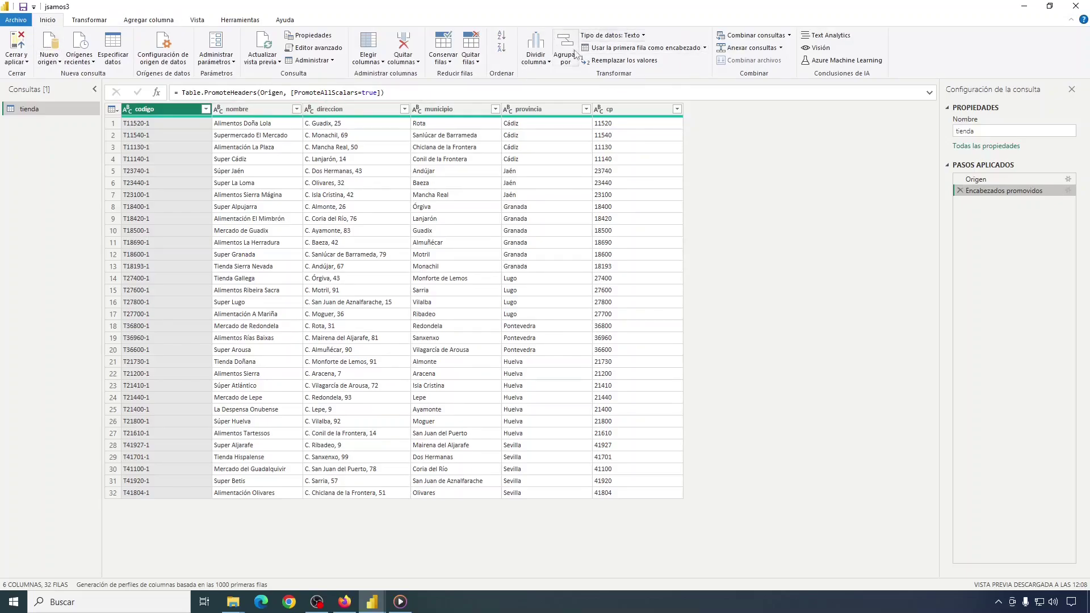
left_click(89, 21)
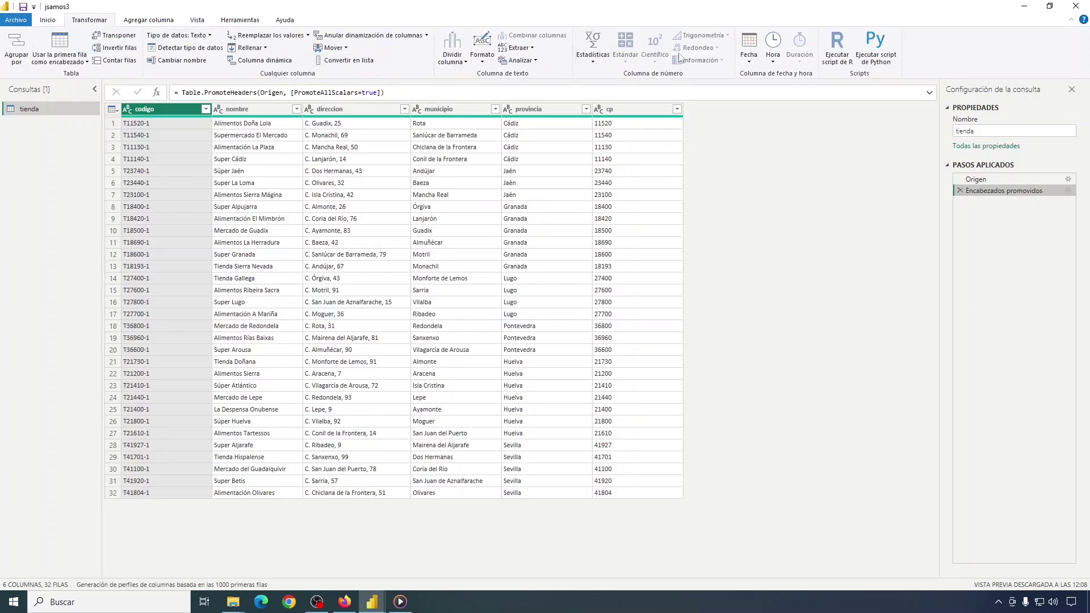
left_click(148, 21)
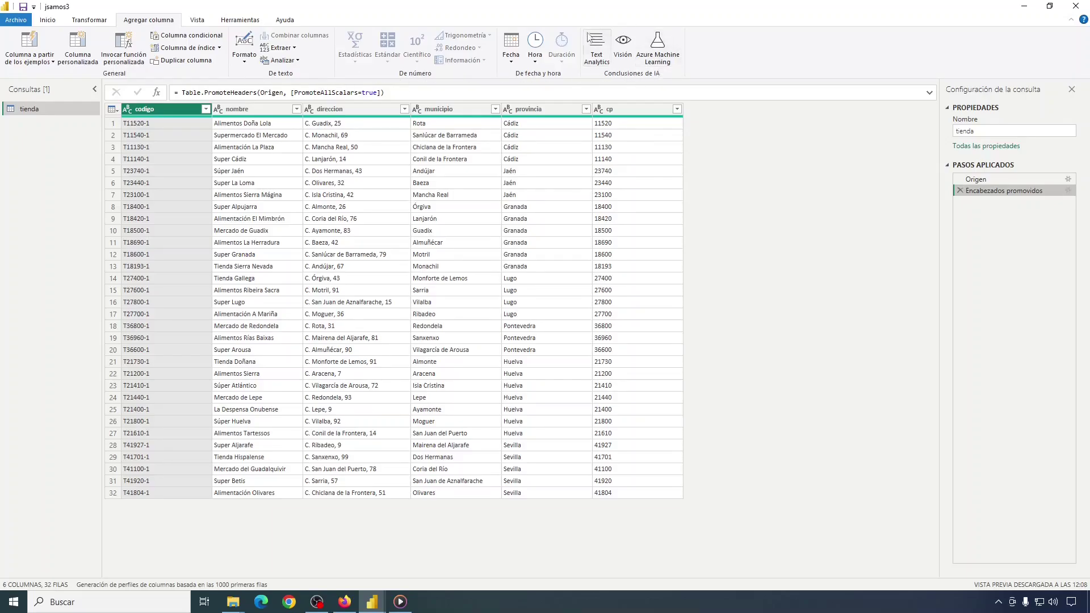
Hide the formula bar and show it again, and review the editor's view, diagnostic and help commands.
left_click(197, 19)
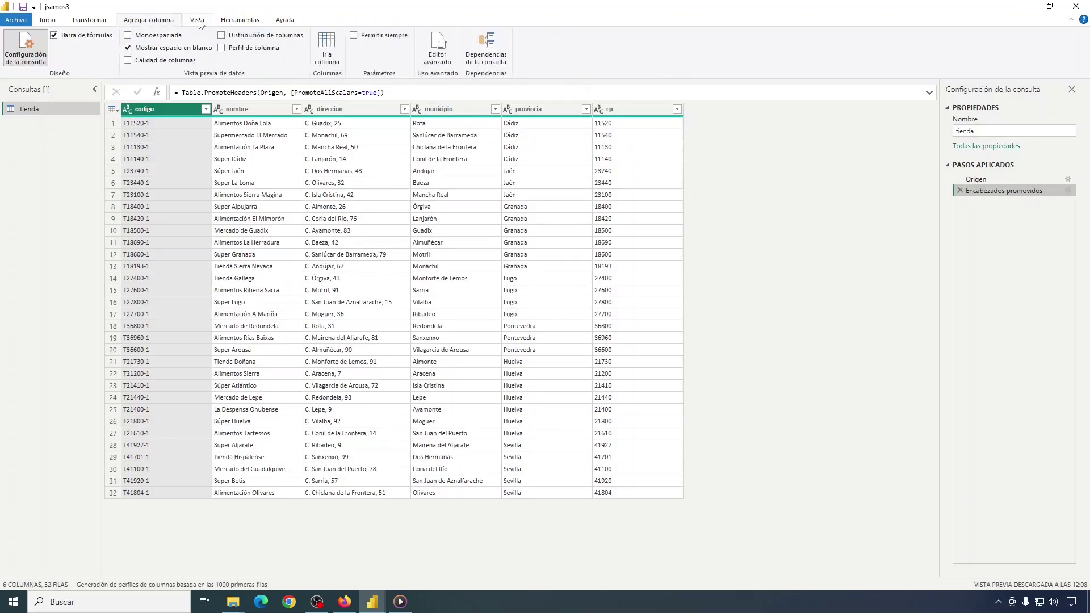
left_click(54, 36)
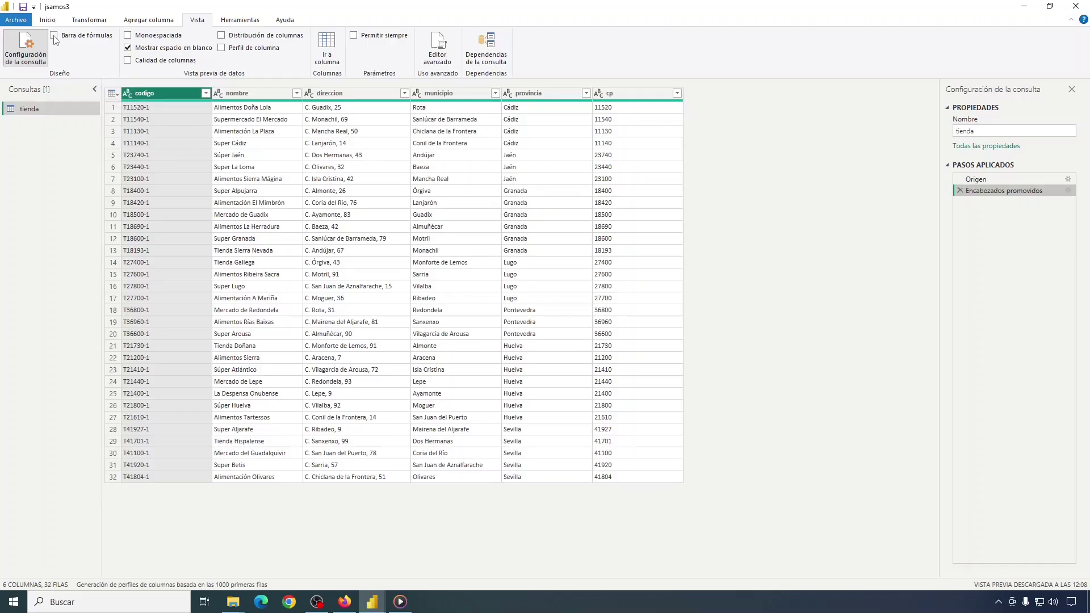
left_click(54, 36)
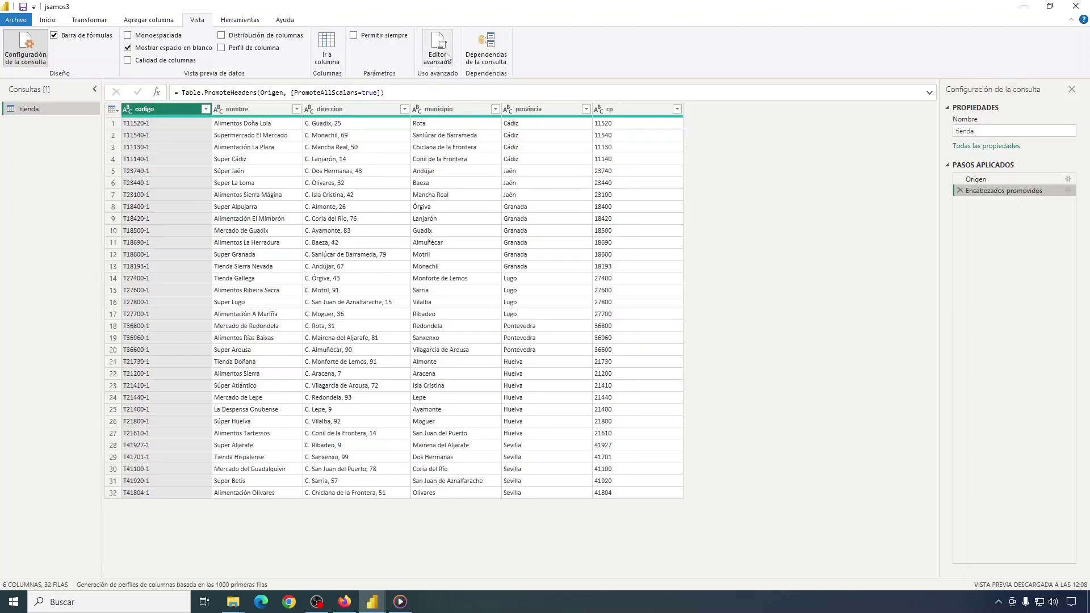
left_click(239, 21)
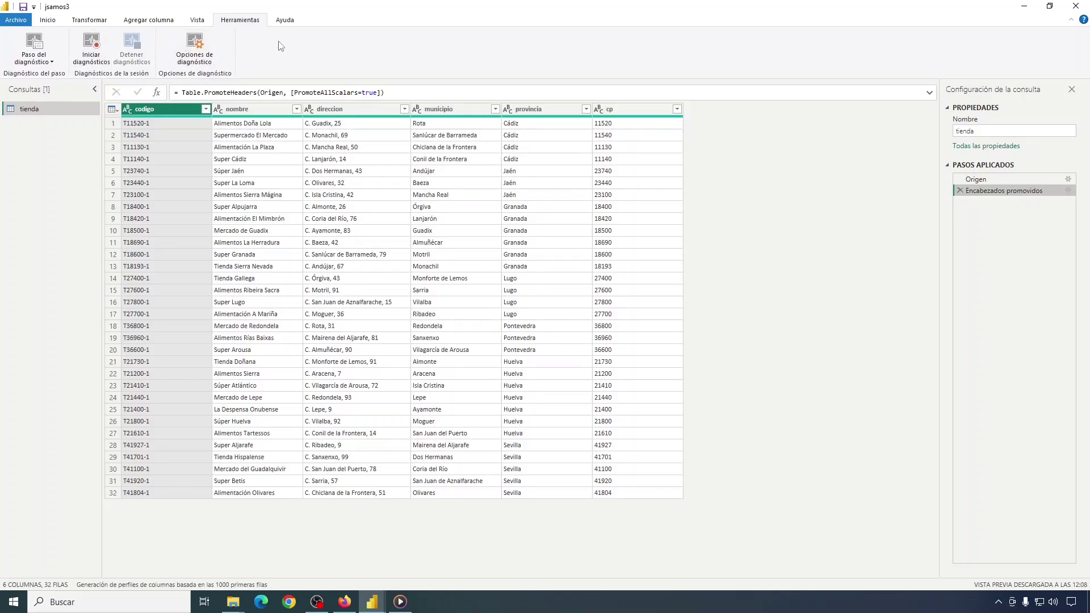
left_click(286, 21)
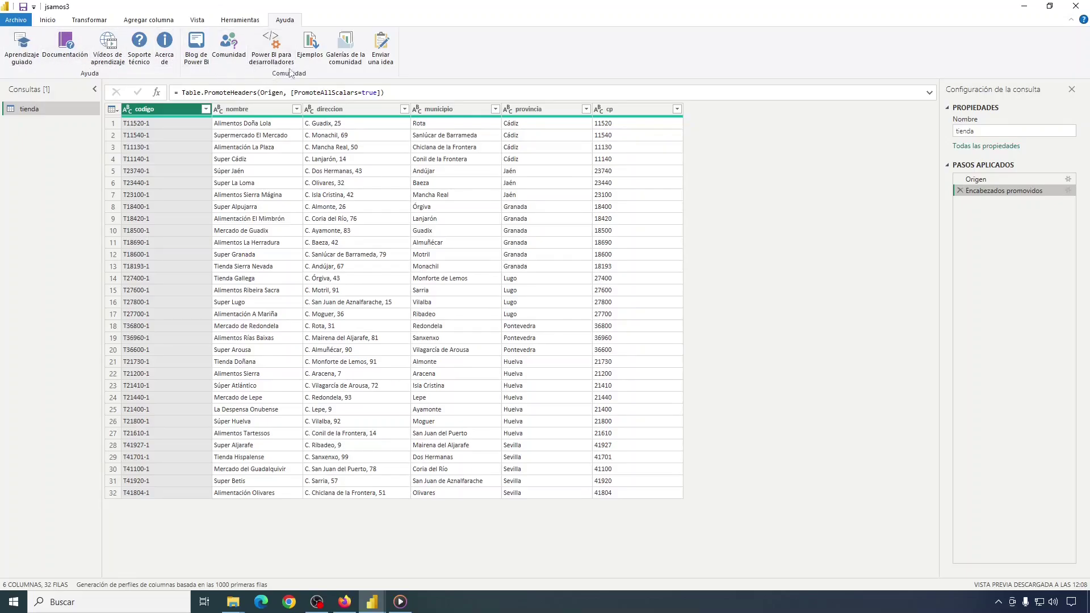
left_click(48, 20)
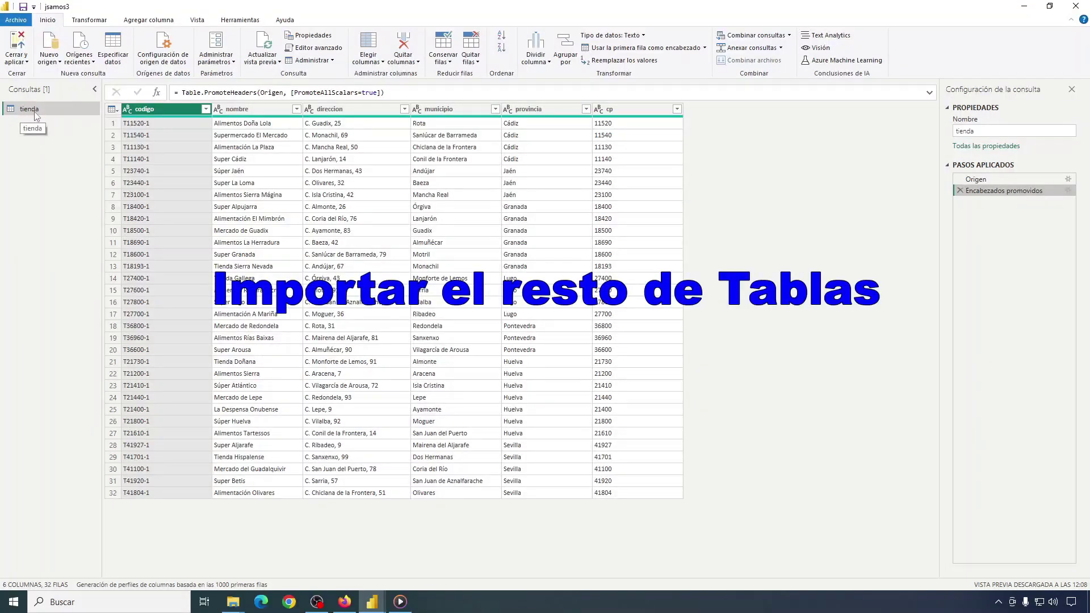
Import ticket.csv from the oltp folder as a new comma-delimited query and remove its Tipo cambiado step.
left_click(58, 61)
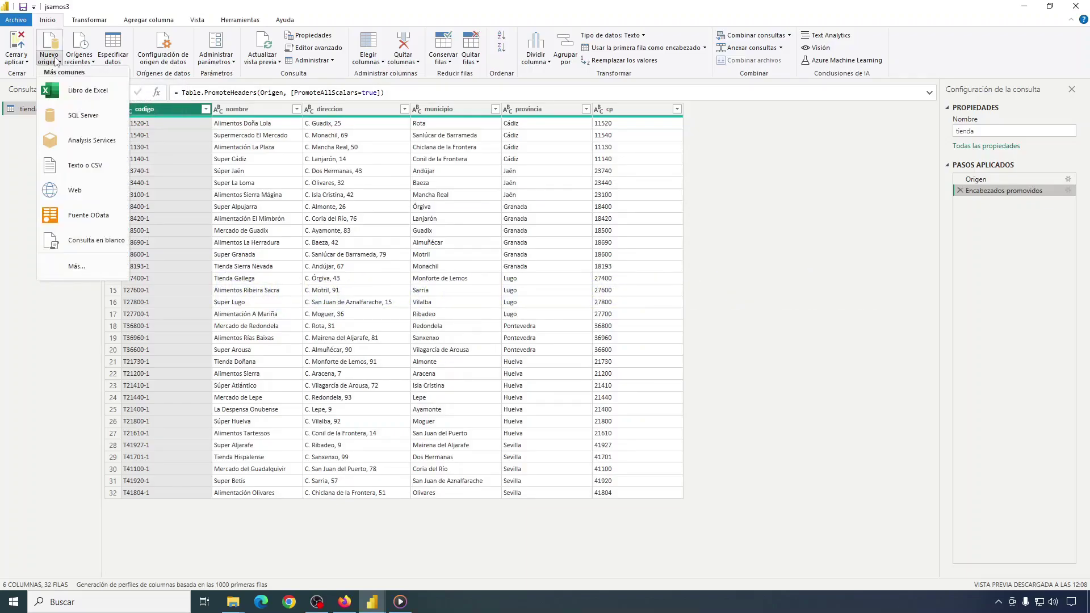
left_click(72, 166)
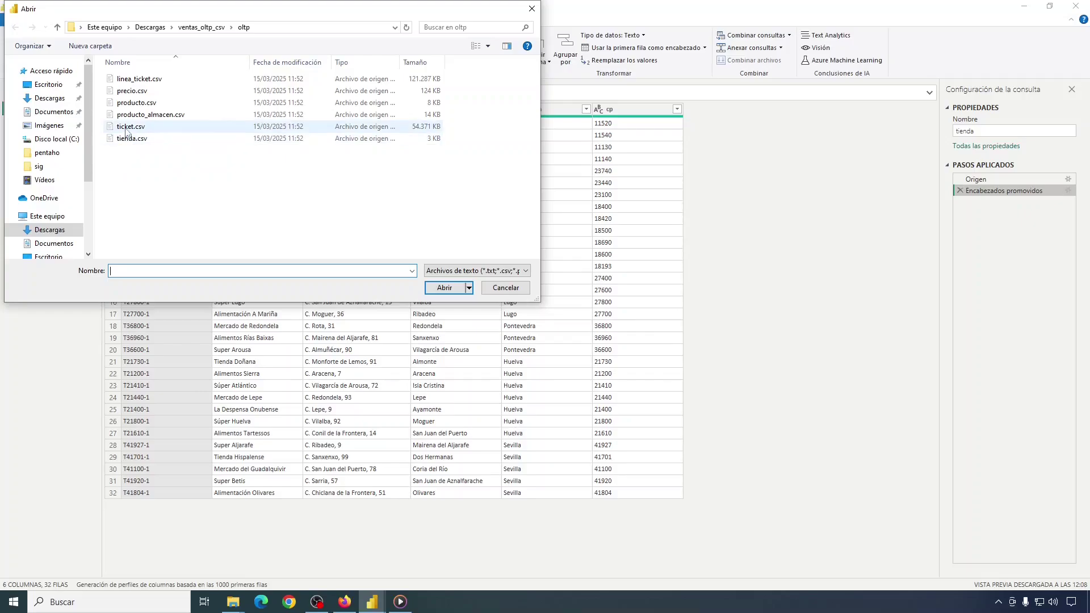
left_click(121, 129)
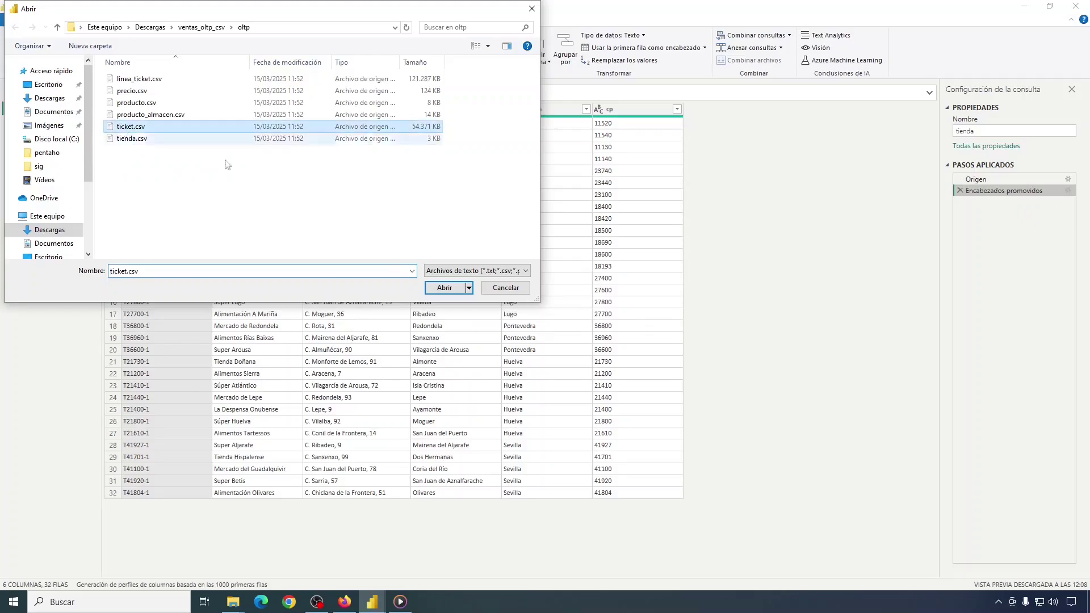
left_click(444, 288)
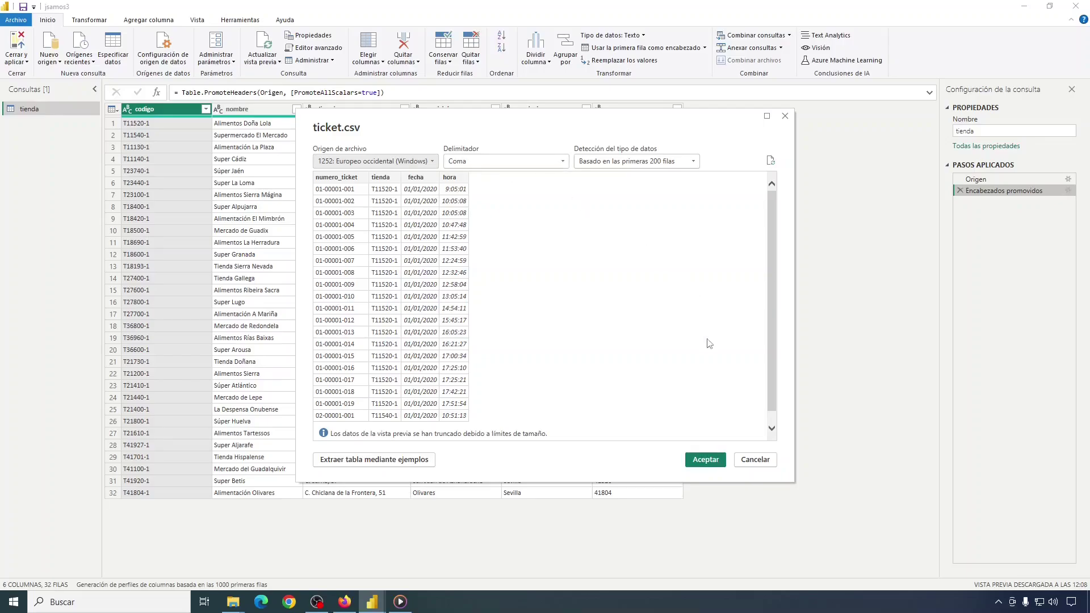
left_click(705, 460)
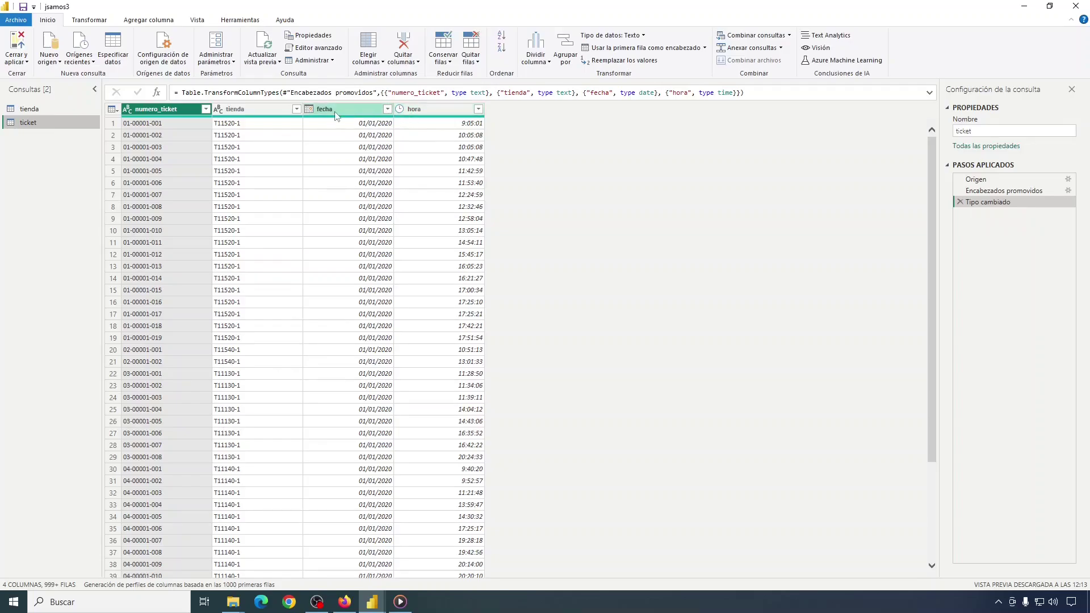
left_click(959, 203)
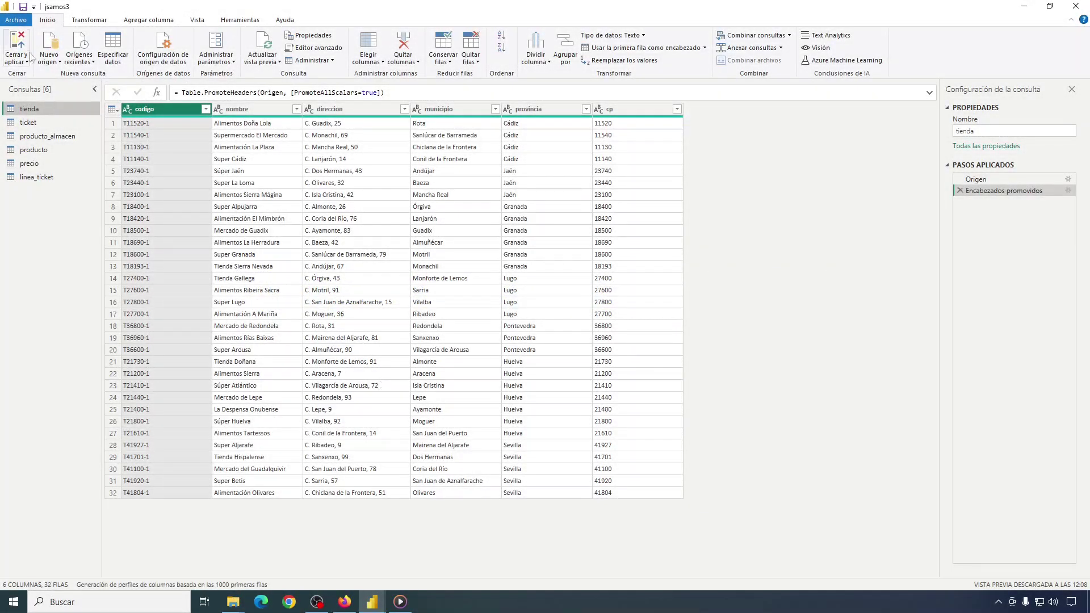
Close the query editor applying the imported tables to the report, and save the report file.
left_click(19, 43)
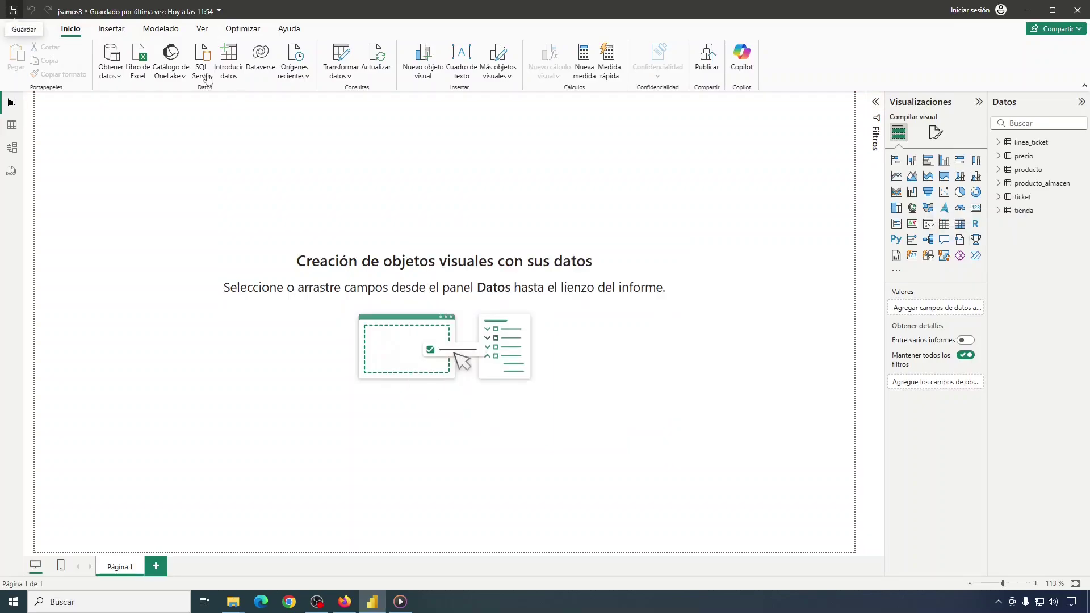
left_click(14, 11)
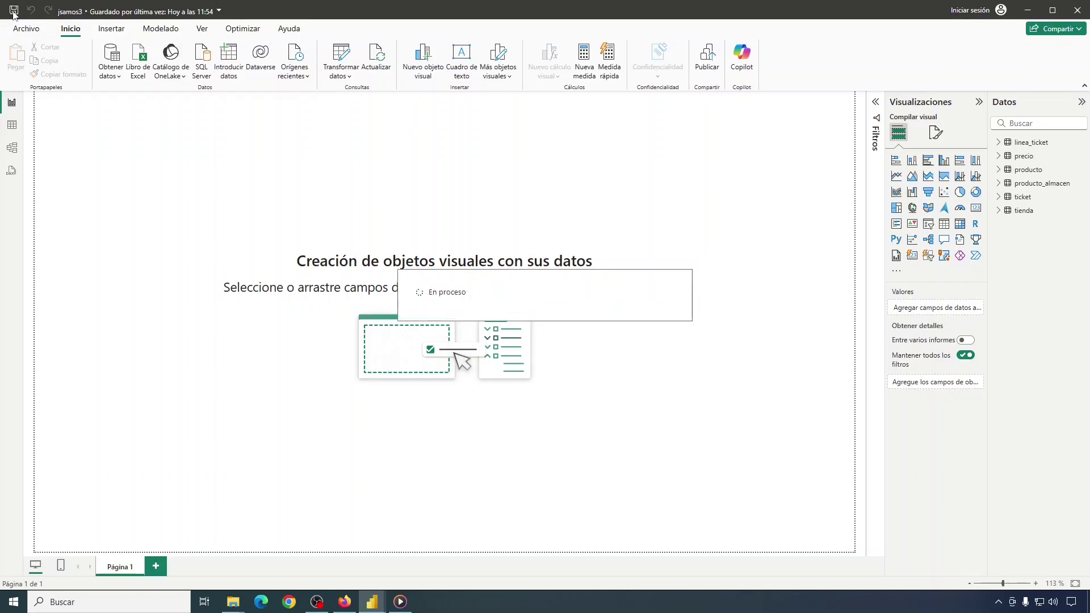
In the model view, spread out the producto_almacen, linea_ticket, precio, ticket and tienda tables so that all fit at 76% zoom.
left_click(12, 149)
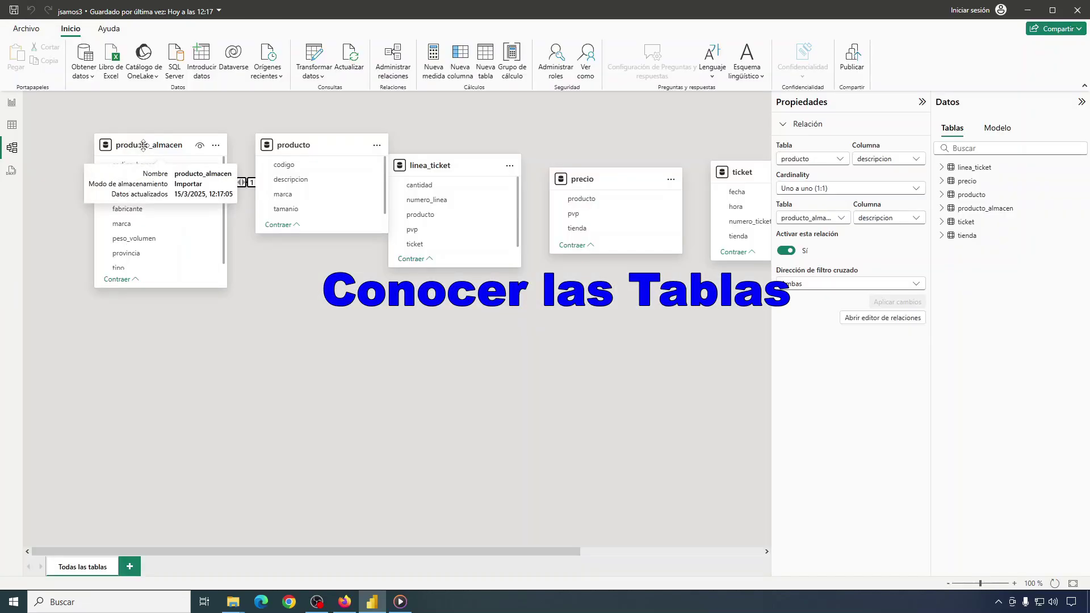
left_click_drag(143, 145, 122, 402)
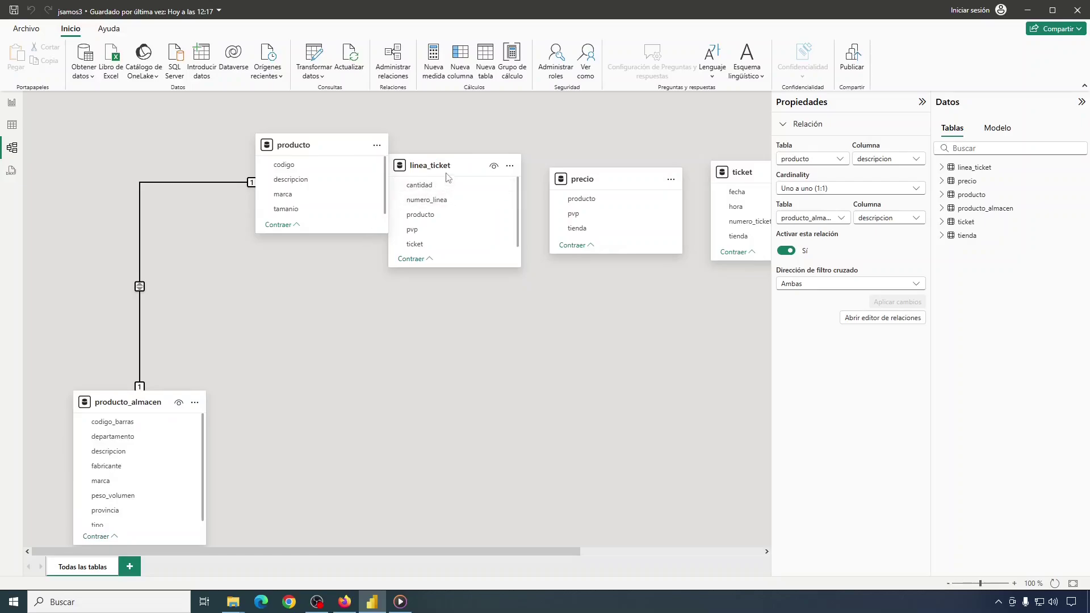
left_click_drag(448, 165, 444, 371)
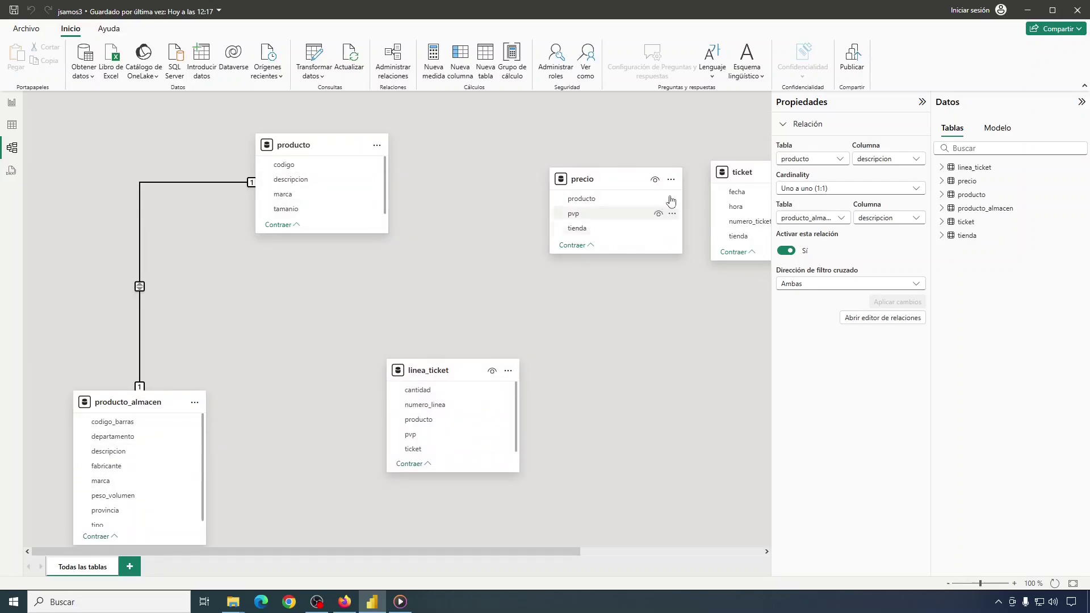
left_click_drag(637, 180, 557, 146)
left_click_drag(738, 172, 279, 269)
left_click_drag(980, 583, 973, 584)
left_click_drag(711, 154, 239, 430)
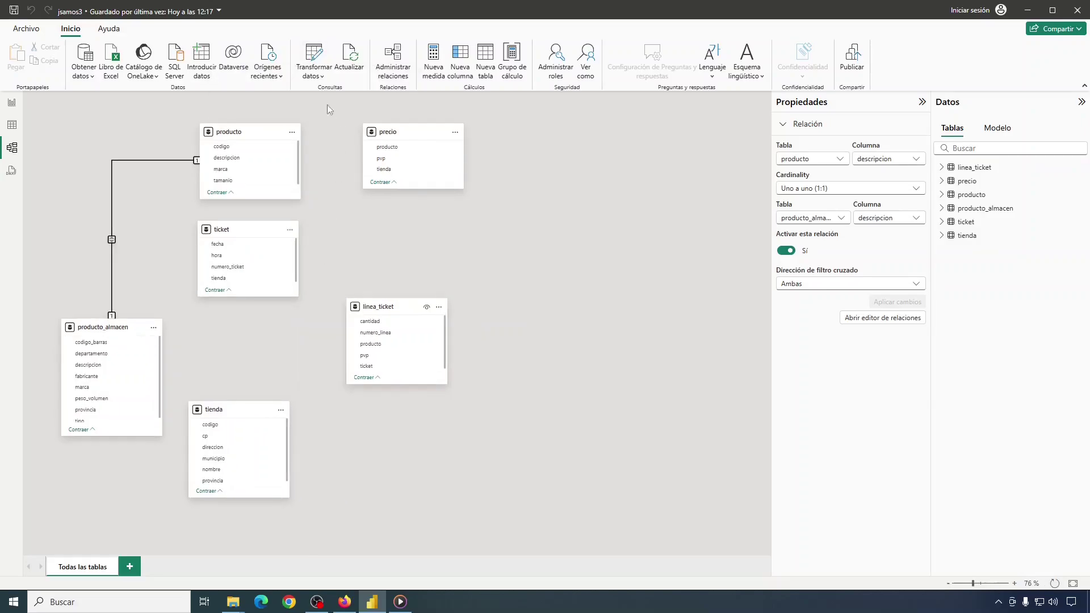
Reopen the query editor, switch to Firefox and examine the OLTP database schema in section 4.2 Datos disponibles.
left_click(313, 55)
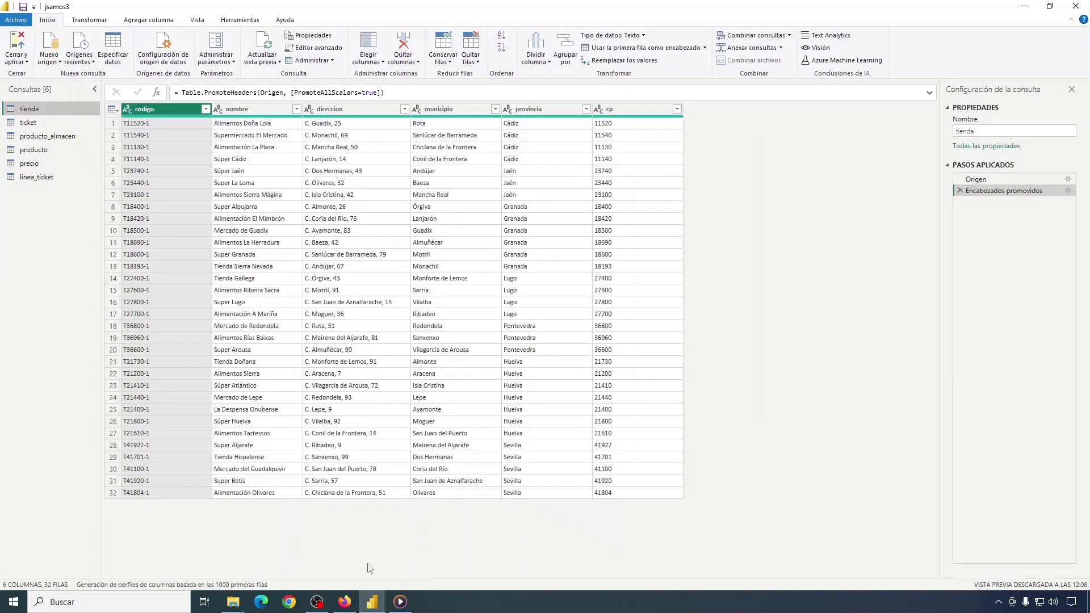
left_click(345, 602)
scroll(591, 407, "up", 3)
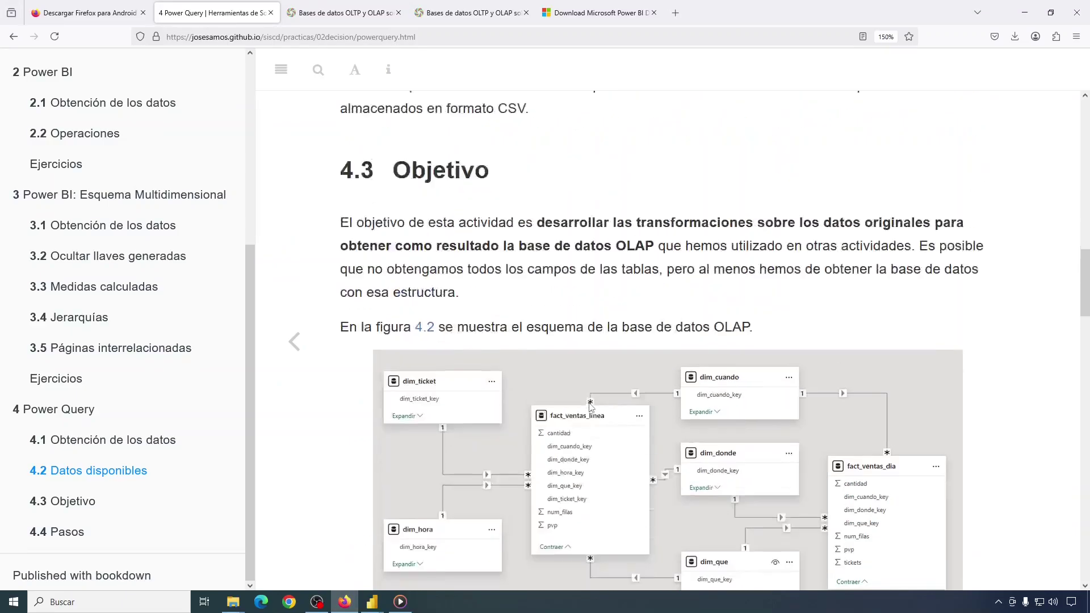
scroll(590, 407, "up", 6)
scroll(589, 403, "down", 1)
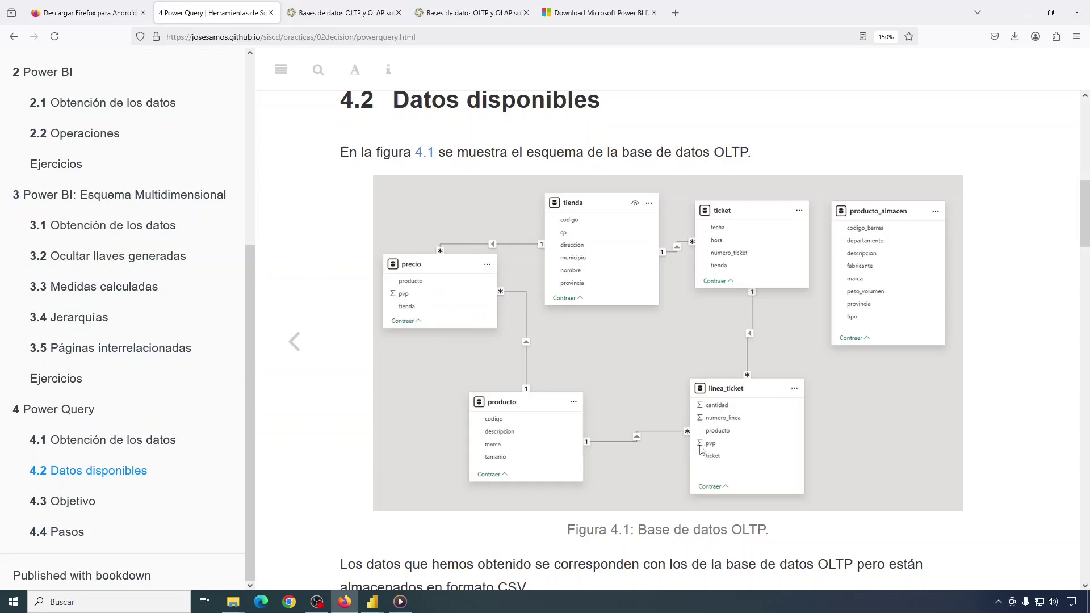
Switch back to the Power Query editor and delete the precio query.
mouse_move(377, 607)
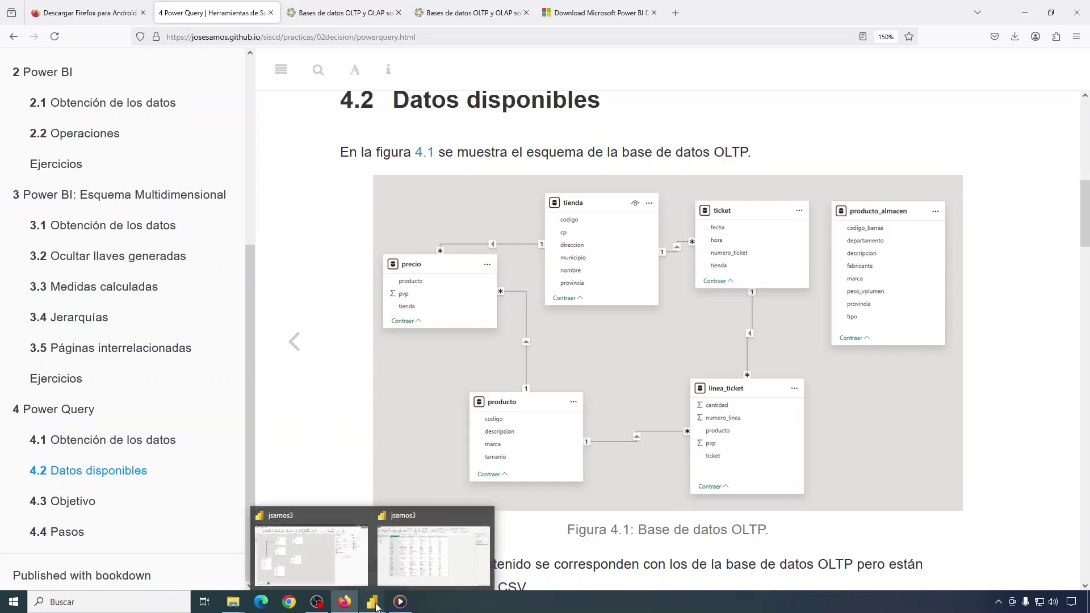
left_click(408, 553)
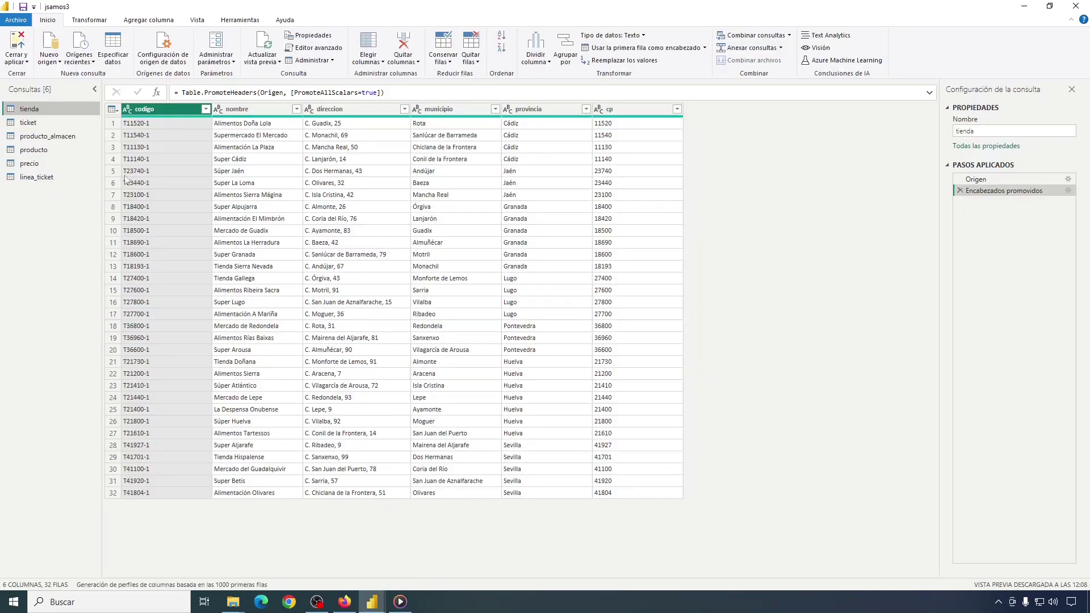
left_click(29, 165)
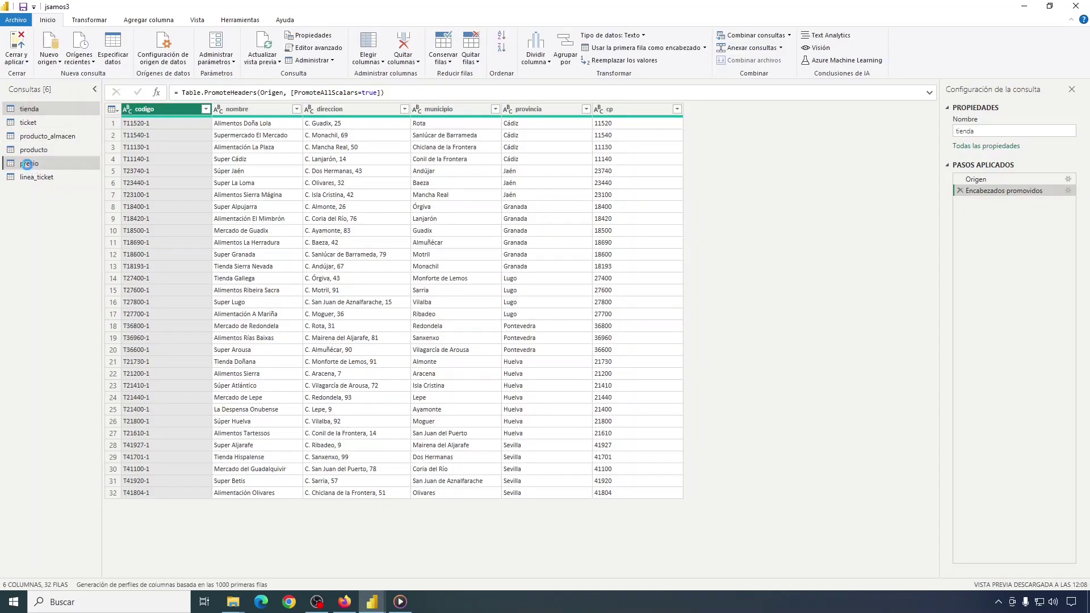
right_click(29, 166)
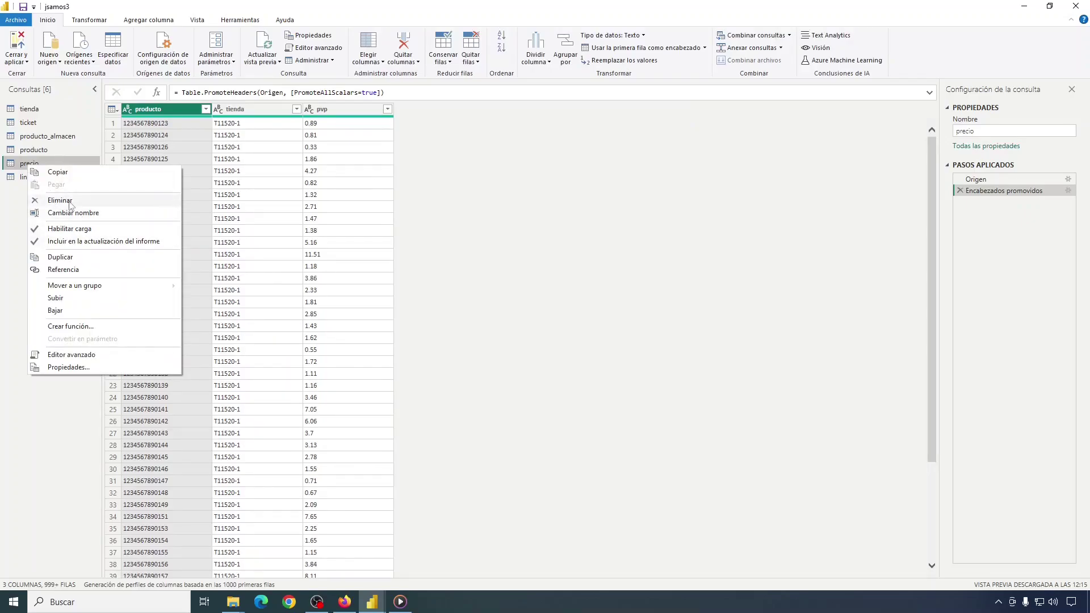
left_click(20, 166)
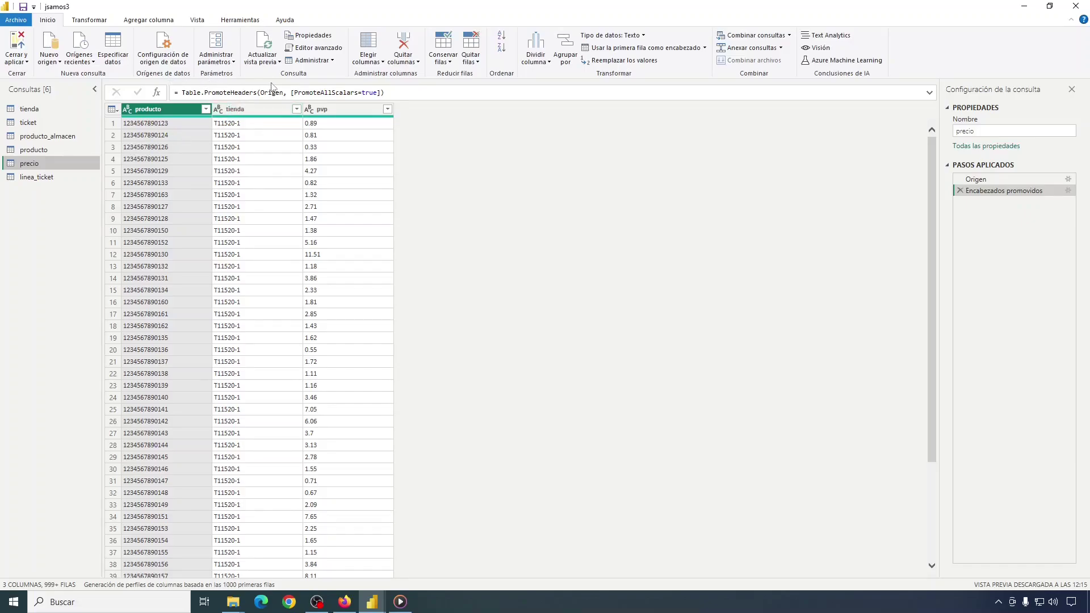
left_click(332, 61)
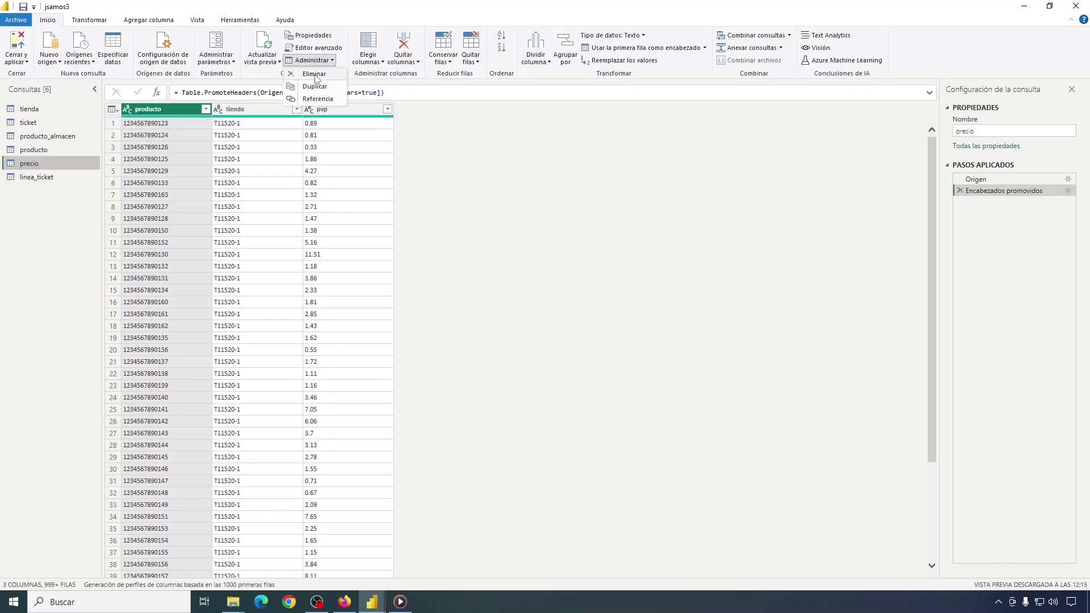
left_click(317, 74)
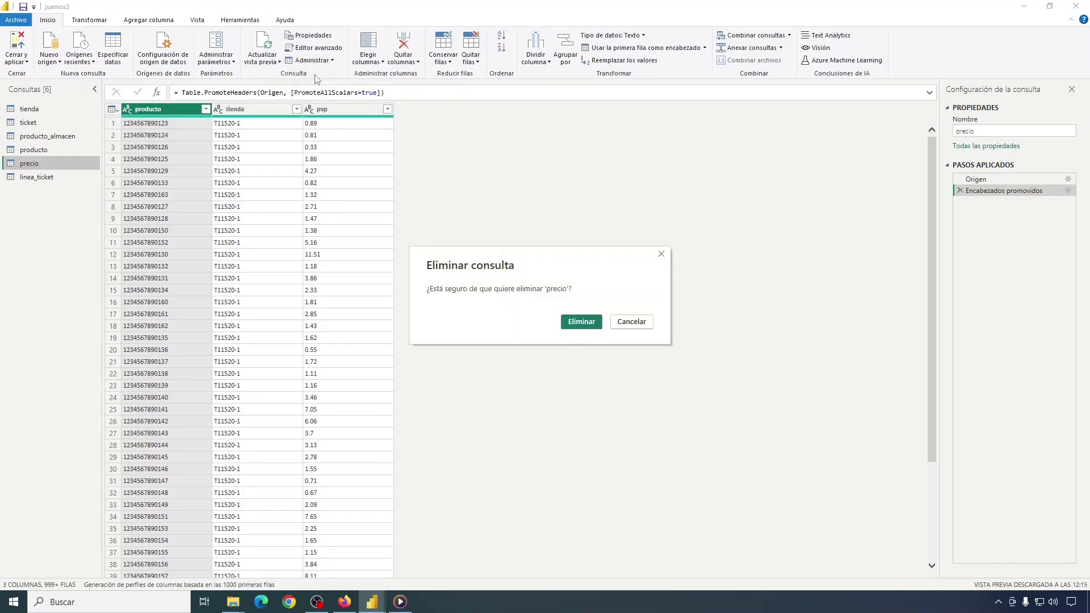
left_click(582, 322)
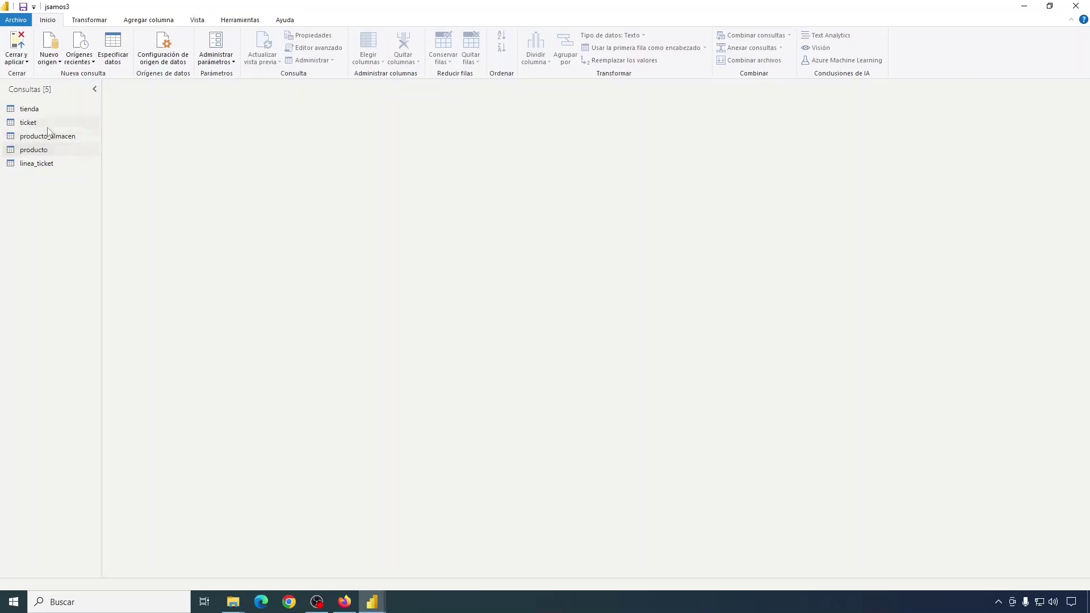
Review the columns and row counts of the tienda, ticket, producto_almacen, producto and linea_ticket queries.
left_click(39, 109)
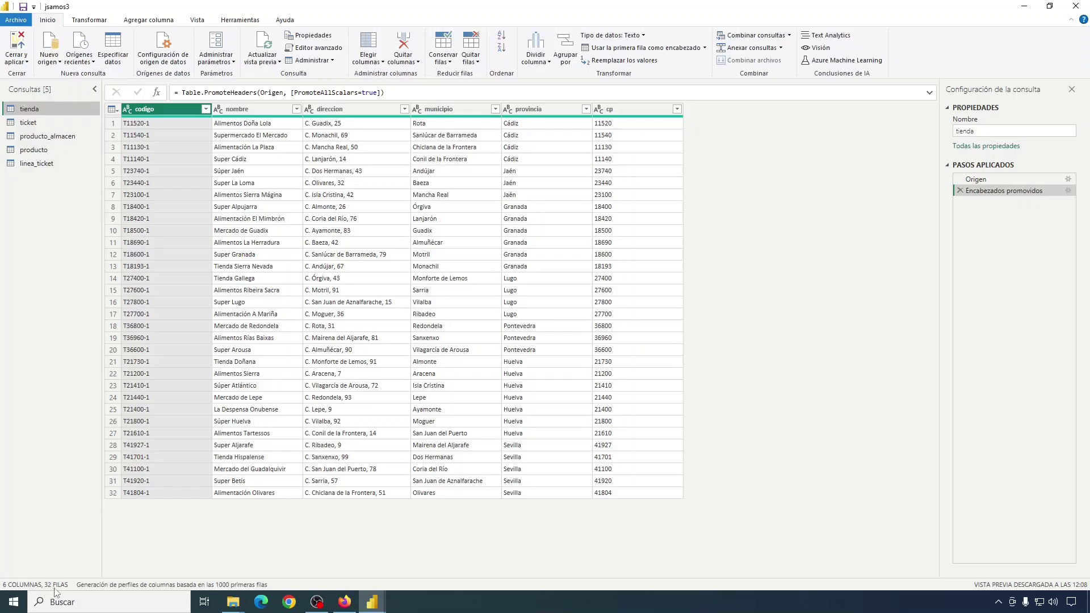
left_click(27, 124)
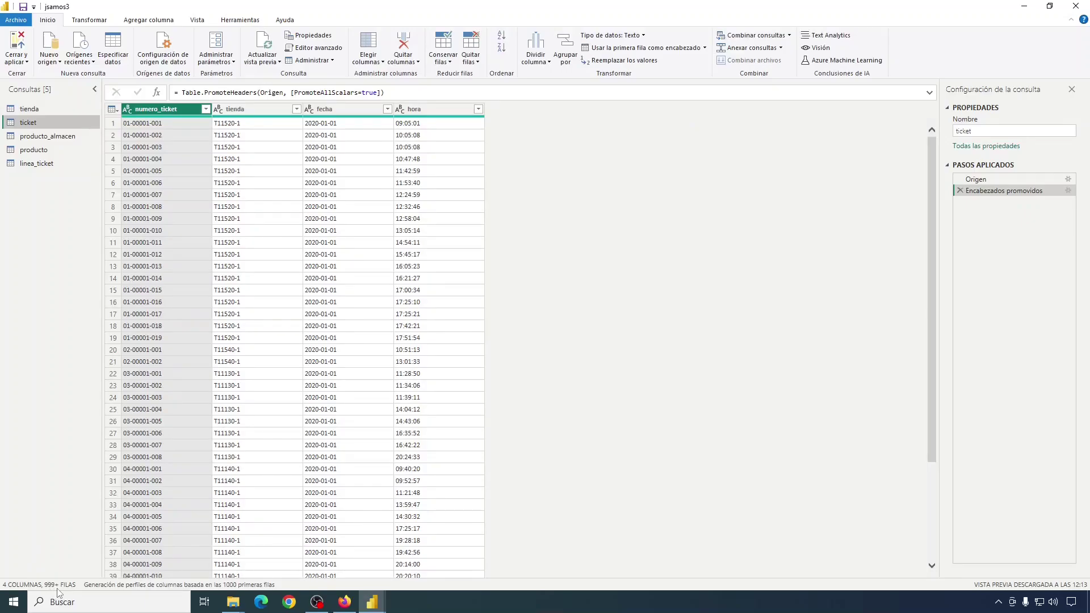
left_click(51, 137)
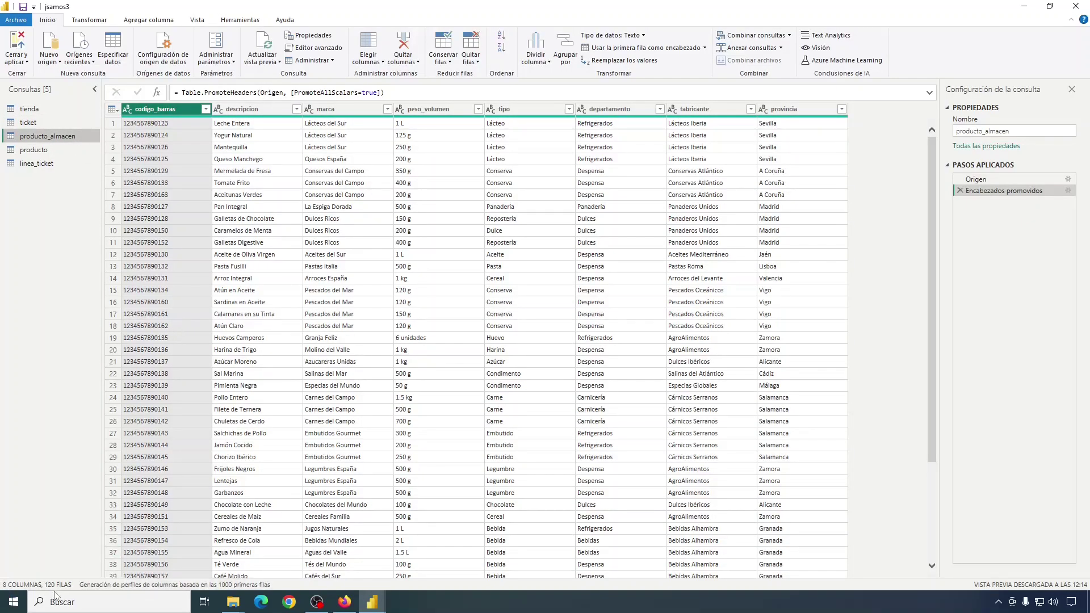
left_click(33, 151)
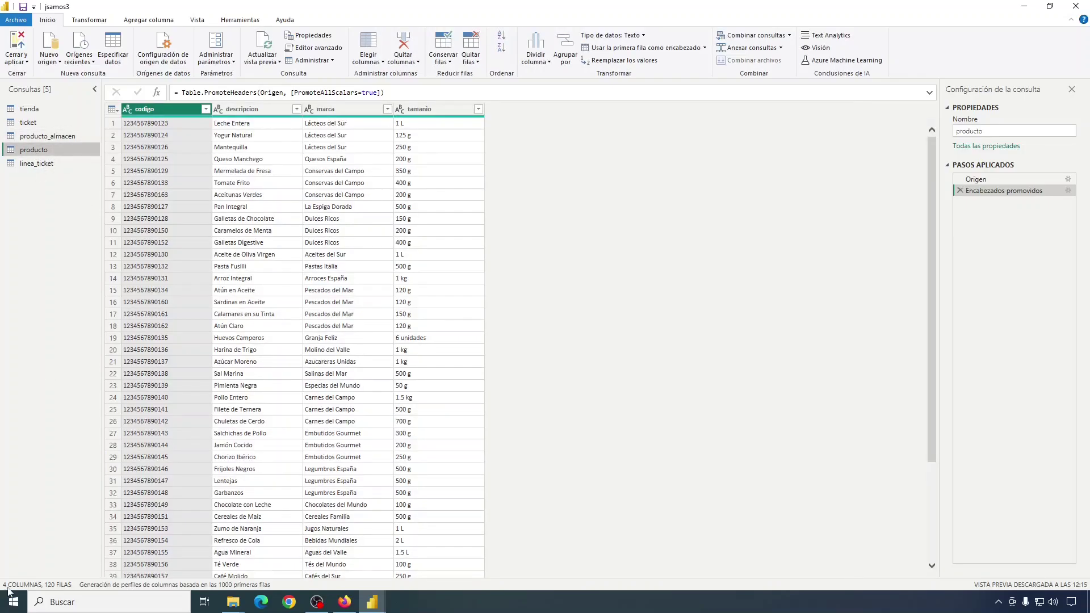
left_click(36, 163)
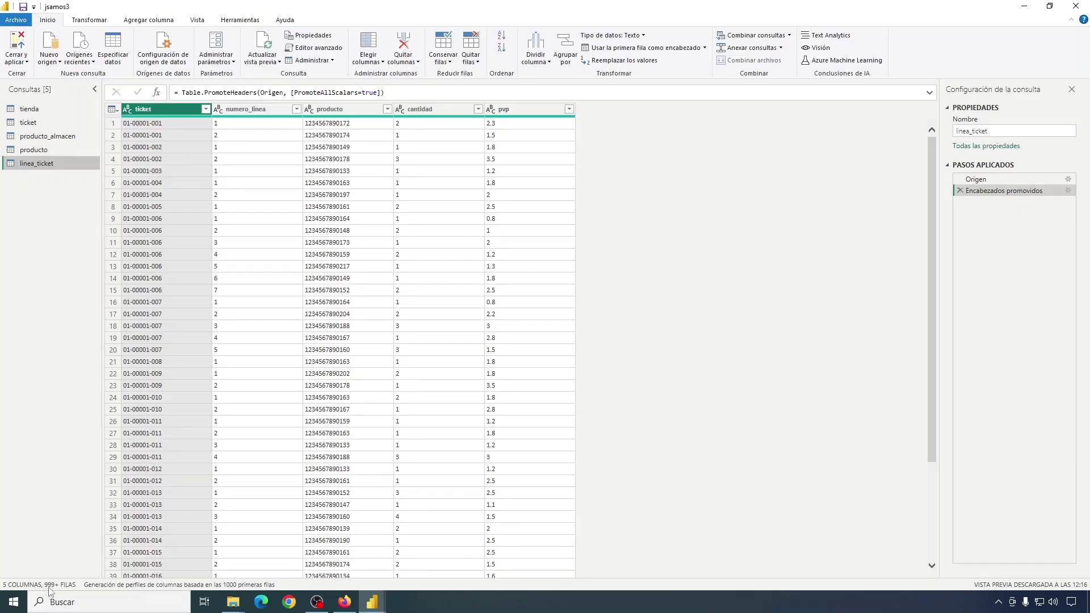
Close the query editor applying the changes, and check the full row counts of linea_ticket and ticket in the table view.
left_click(20, 45)
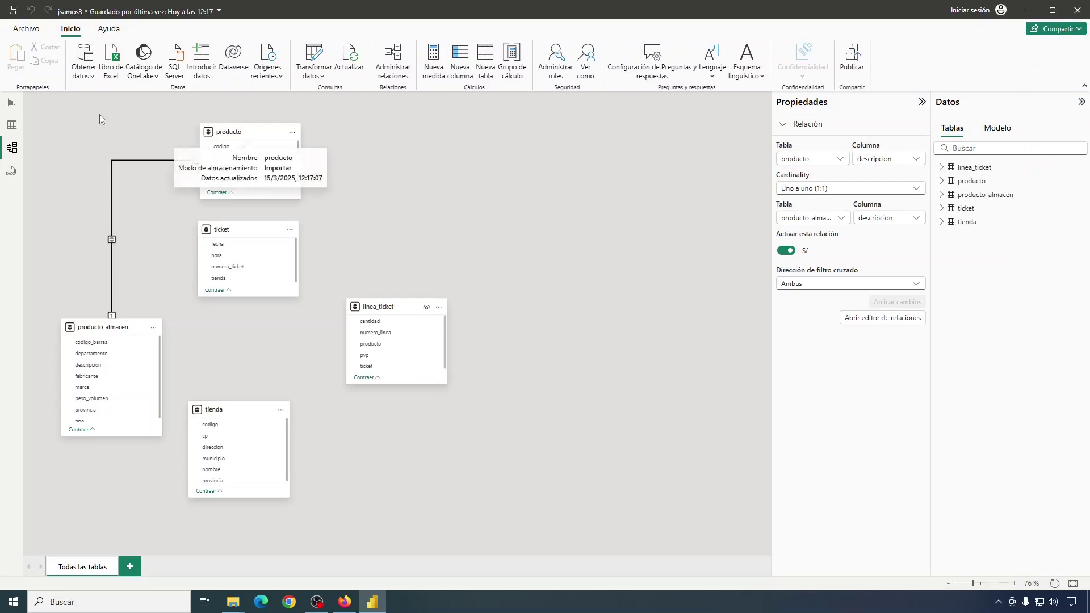
left_click(974, 168)
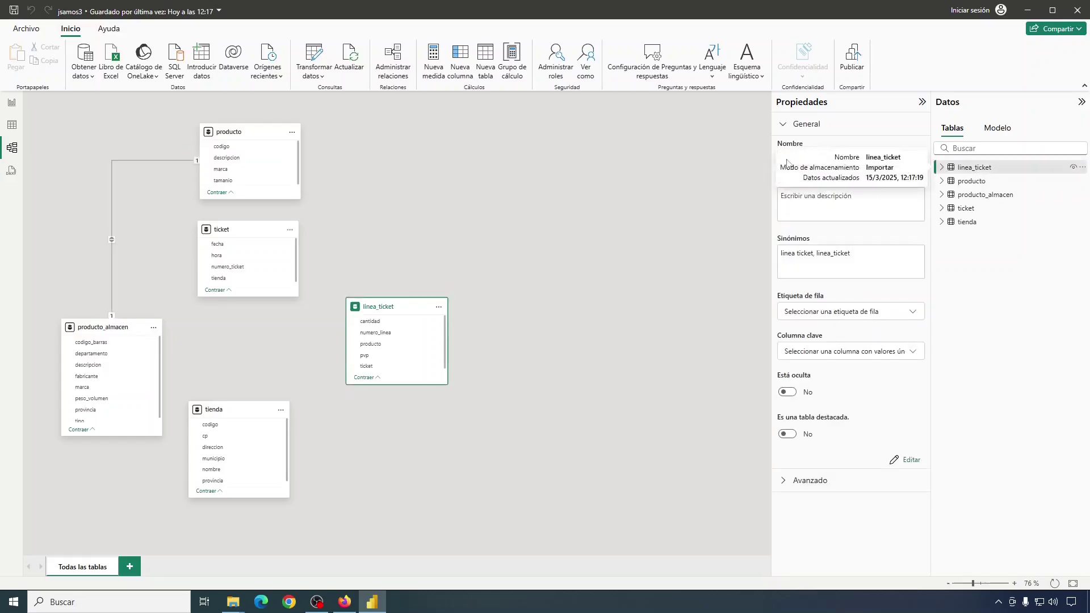
left_click(10, 127)
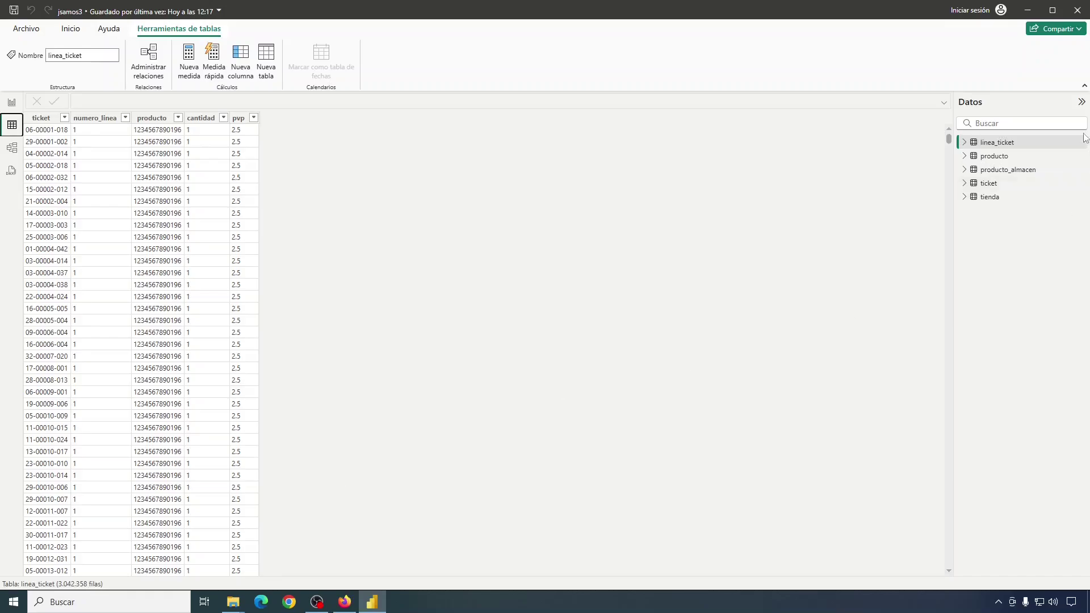
left_click(992, 185)
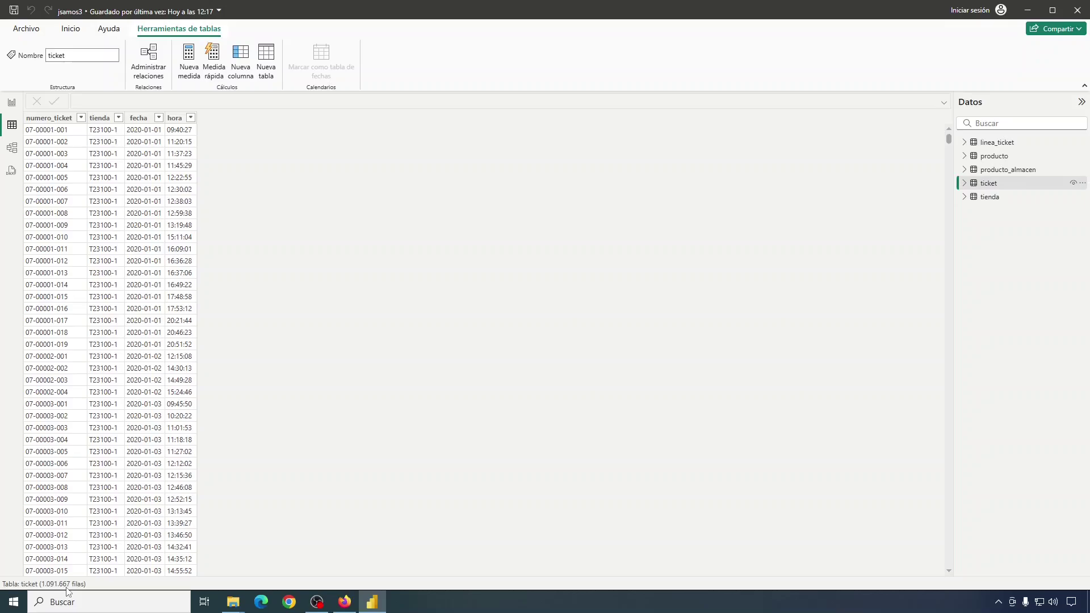
Reopen the query editor and remove alternate rows from linea_ticket, starting at row 1, removing 999 and keeping 1, and review that step's settings.
left_click(70, 30)
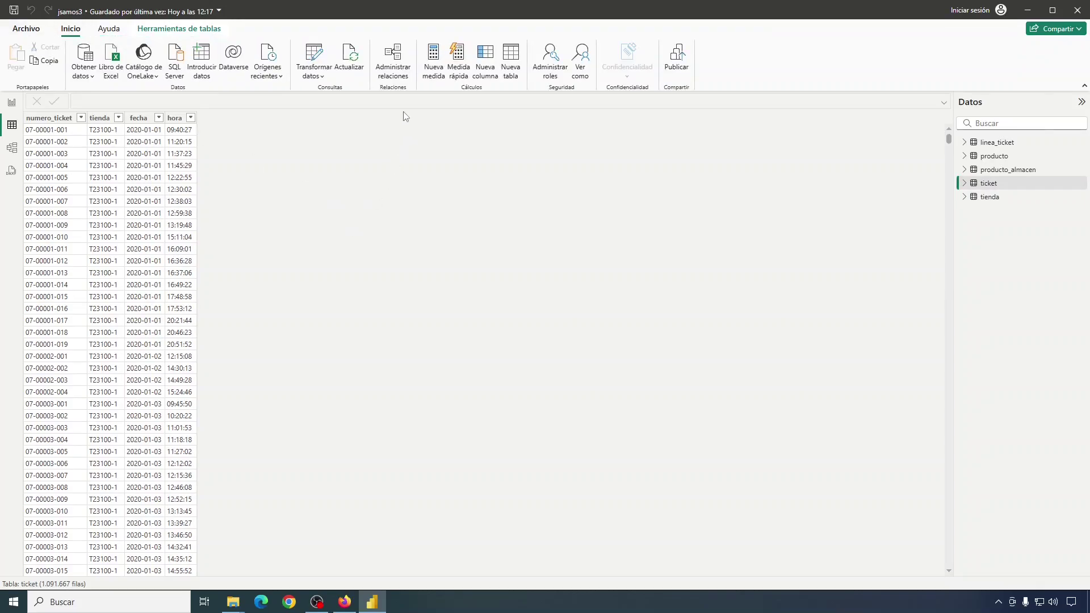
left_click(315, 57)
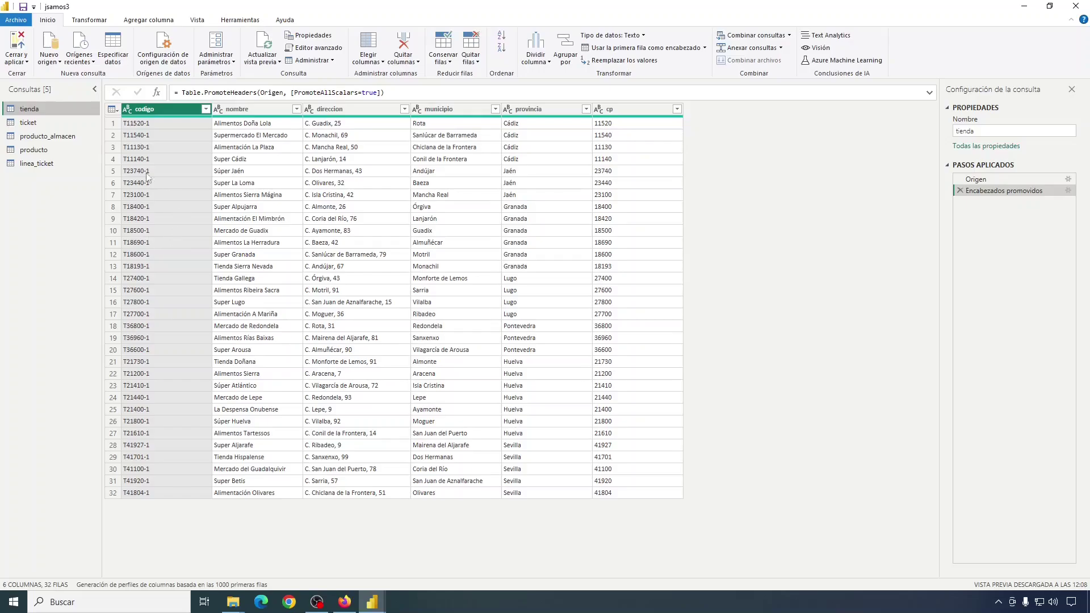
left_click(35, 166)
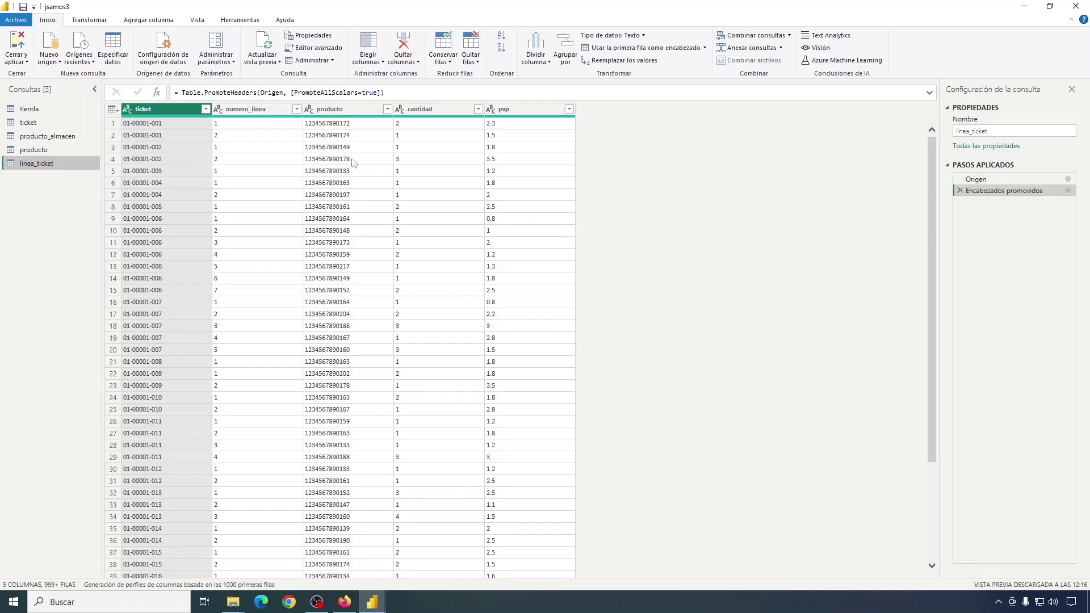
left_click(472, 61)
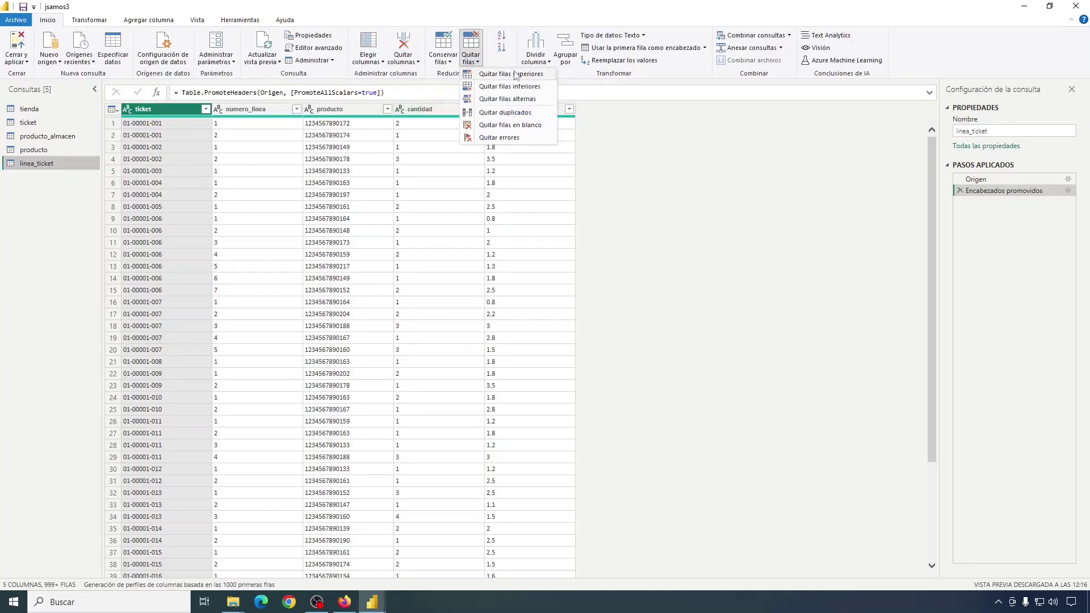
left_click(523, 101)
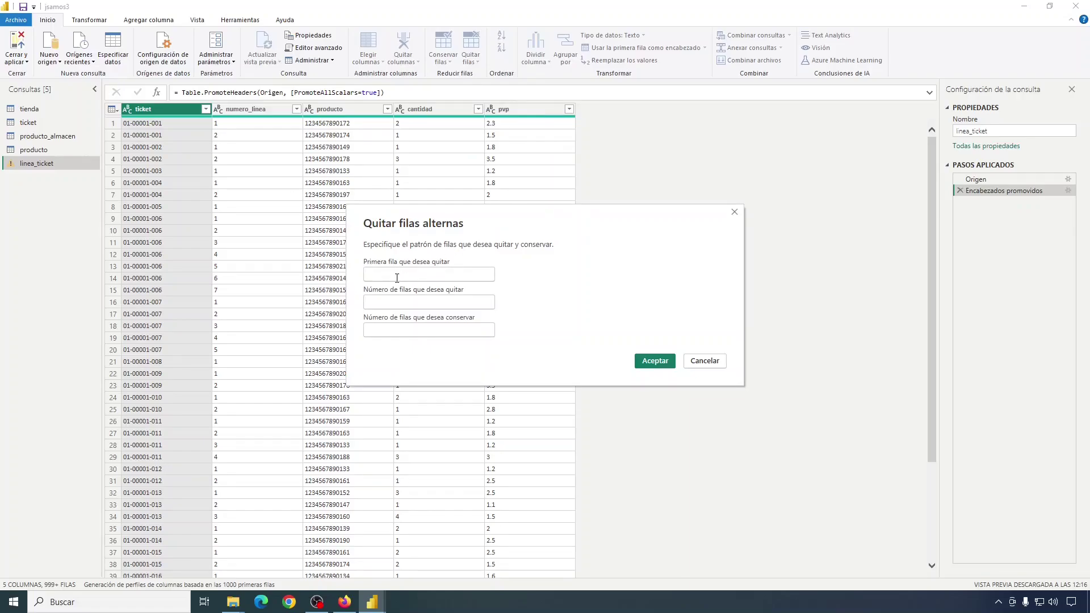
type("1")
left_click(388, 304)
type("999")
left_click(408, 330)
type("1")
left_click(658, 361)
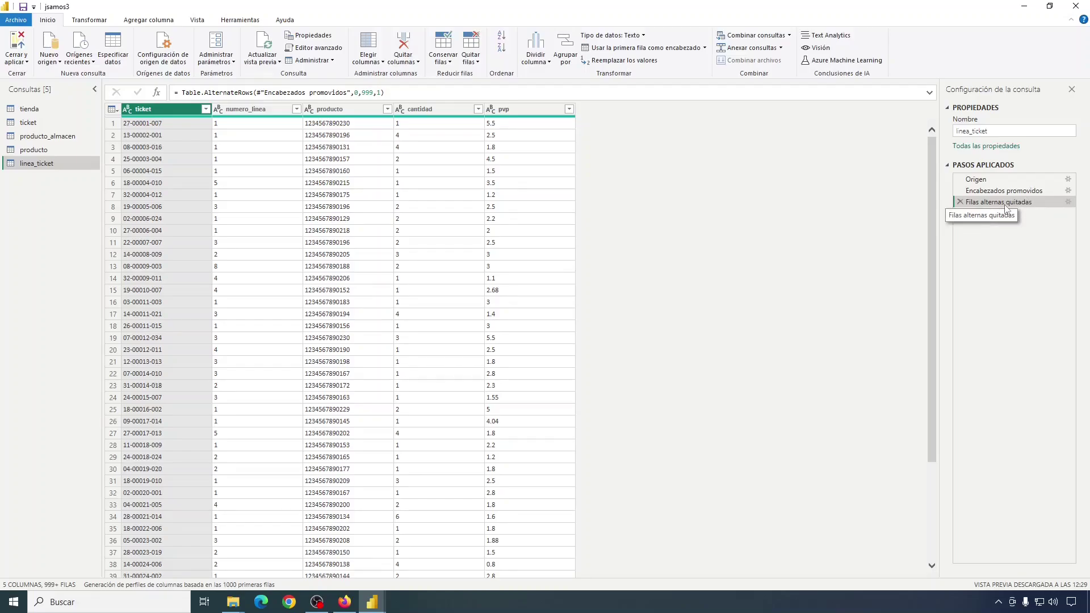
left_click(1068, 203)
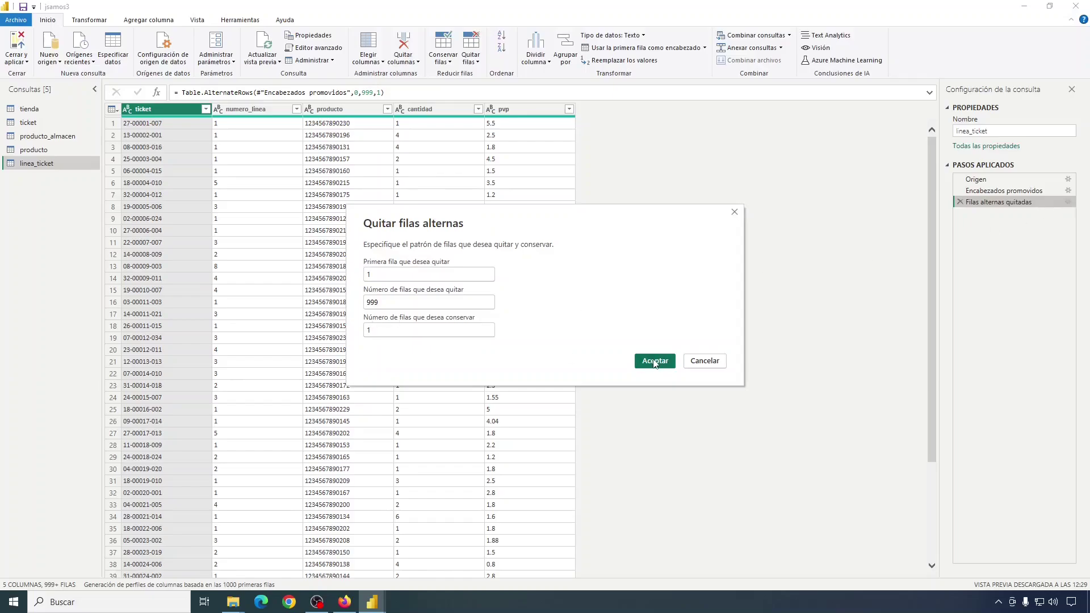
left_click(655, 362)
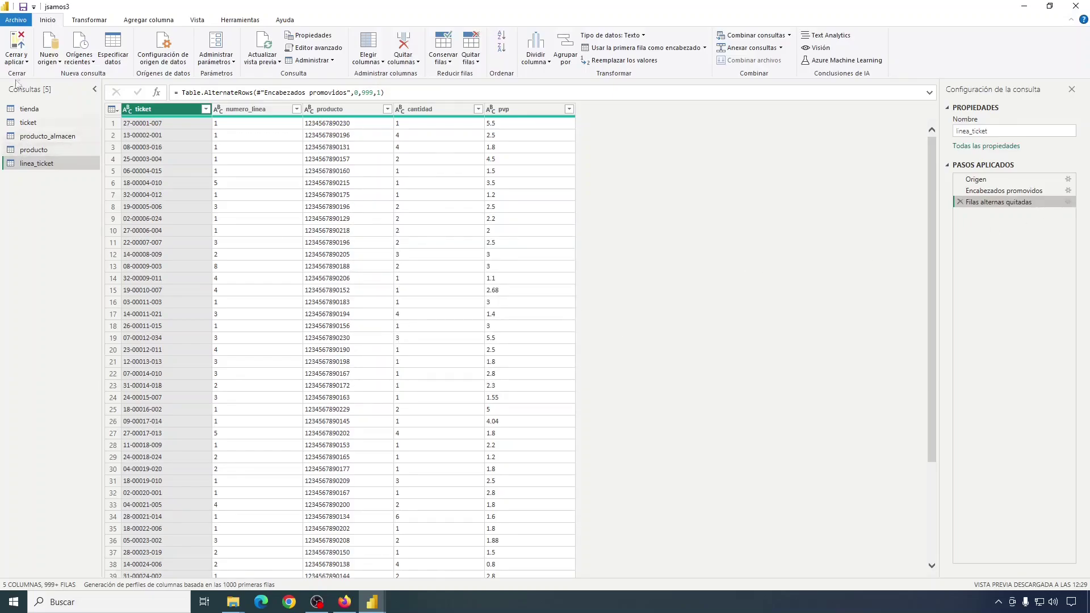
Apply the row reduction to the report, check the linea_ticket row count in the table view, and return to the query editor.
left_click(16, 43)
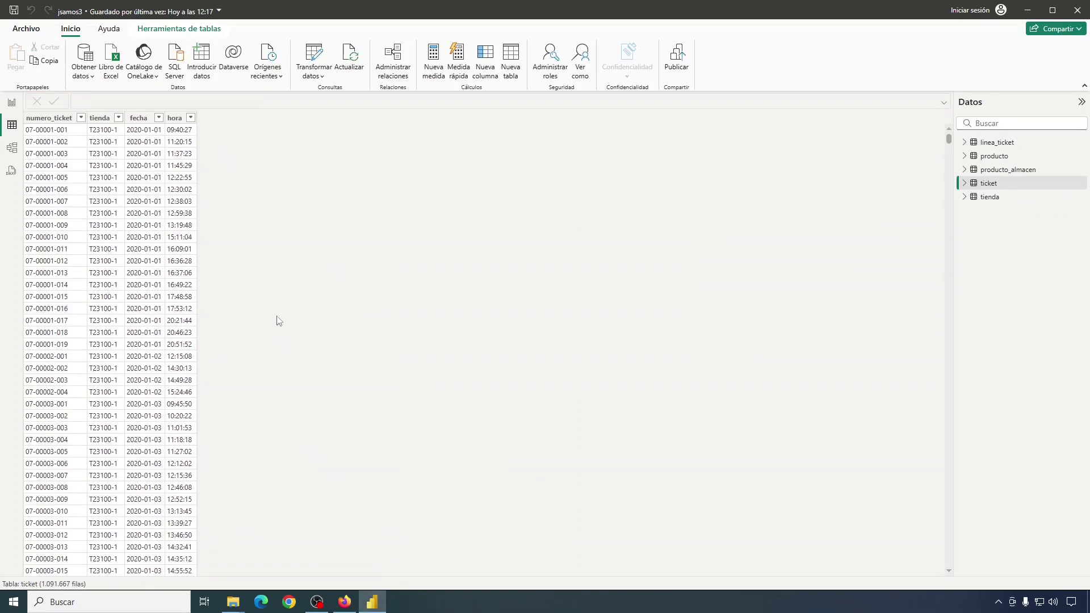
left_click(1004, 146)
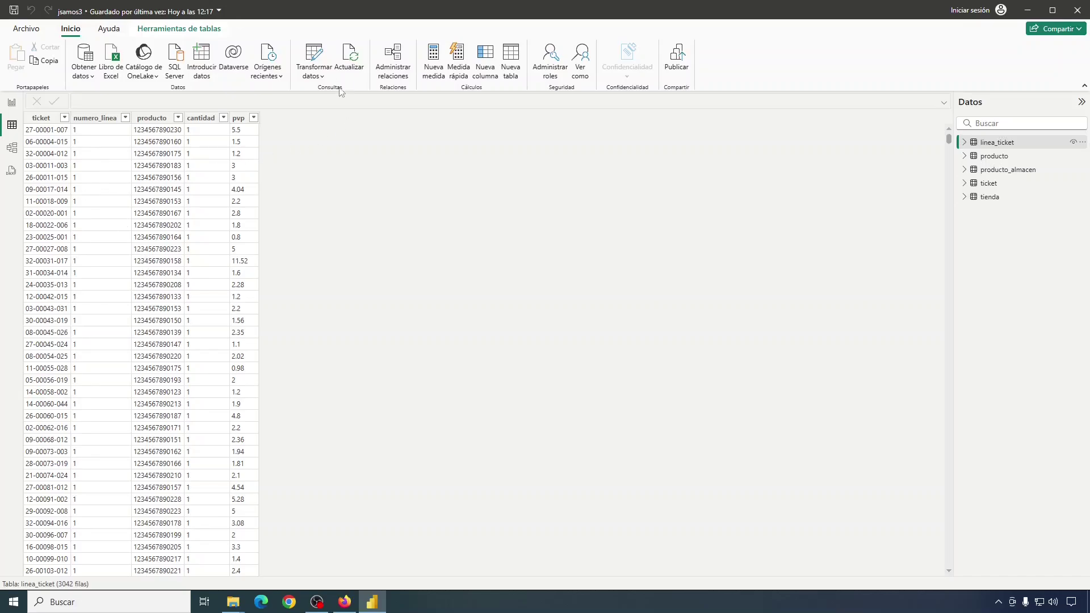
left_click(314, 56)
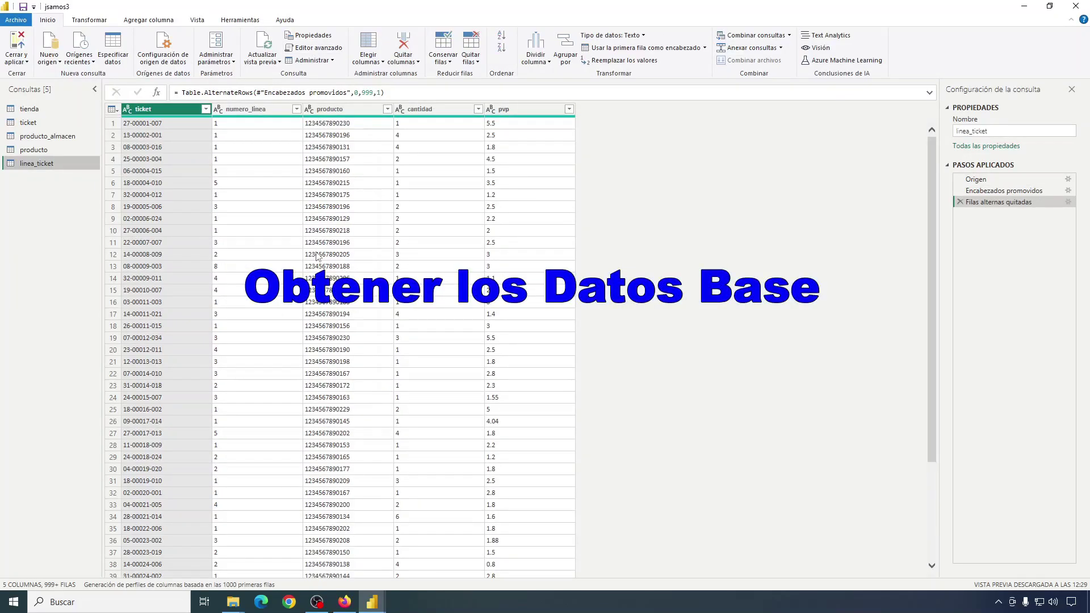
Examine the OLAP schema in section 4.3 Objetivo in Firefox and compare it with the ticket and linea_ticket queries in the query editor.
left_click(345, 602)
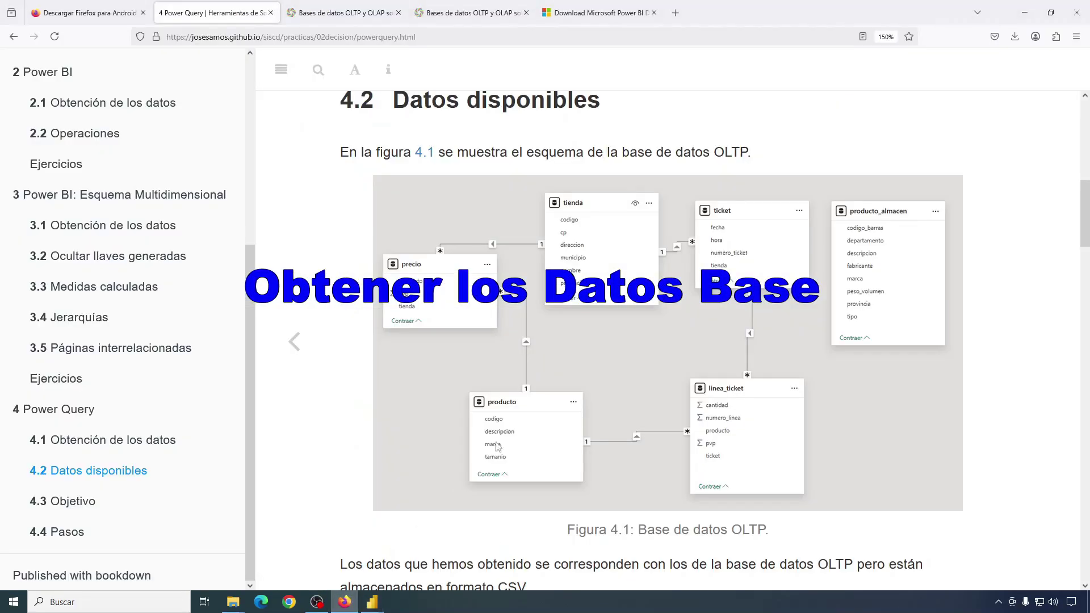
scroll(629, 196, "down", 8)
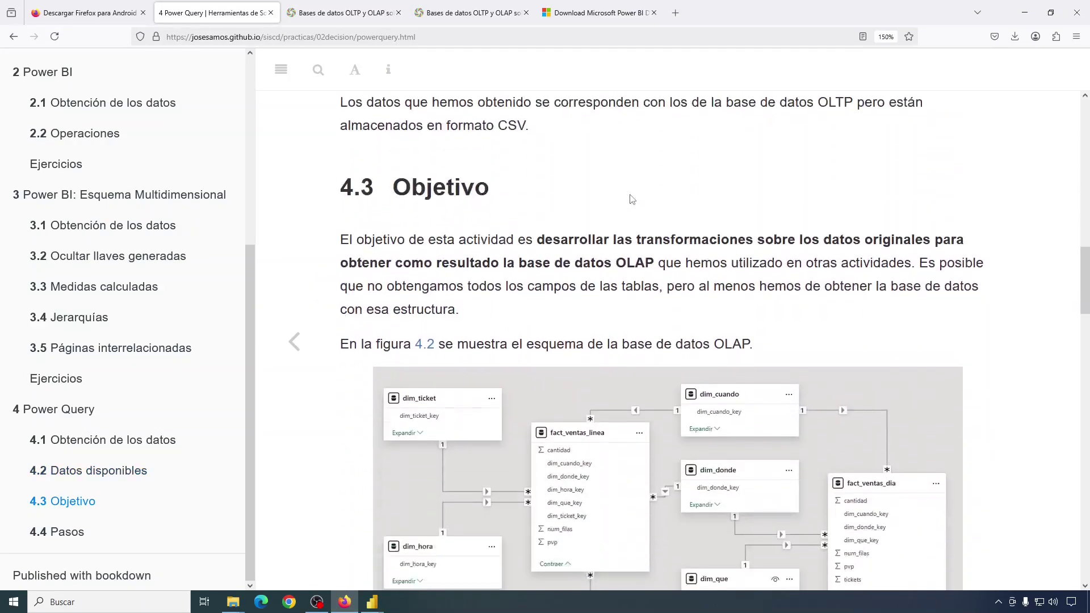
scroll(631, 196, "down", 2)
scroll(631, 196, "up", 1)
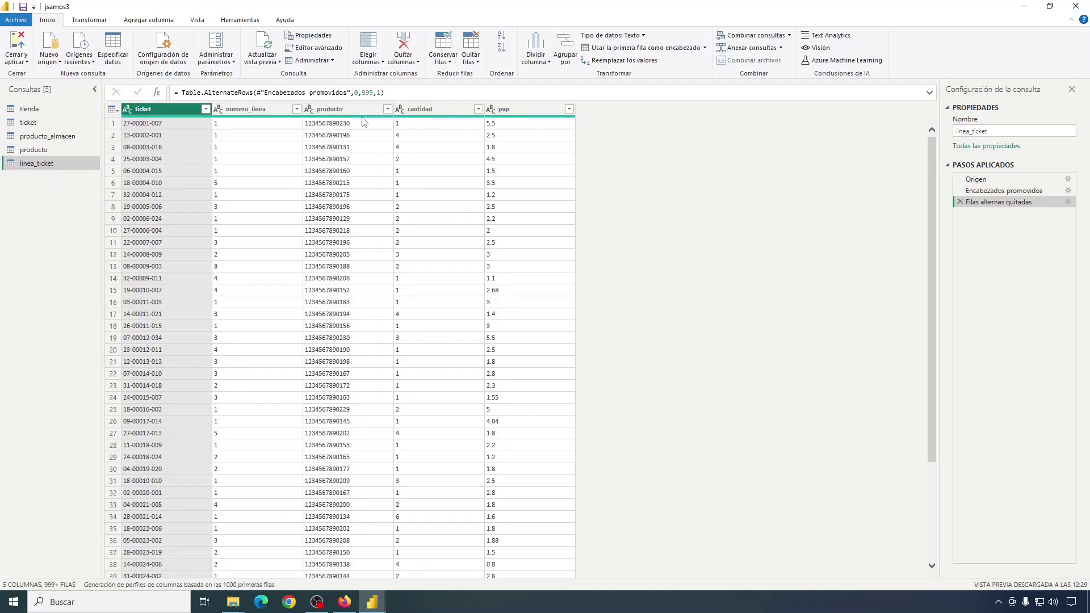
key("alt+Tab")
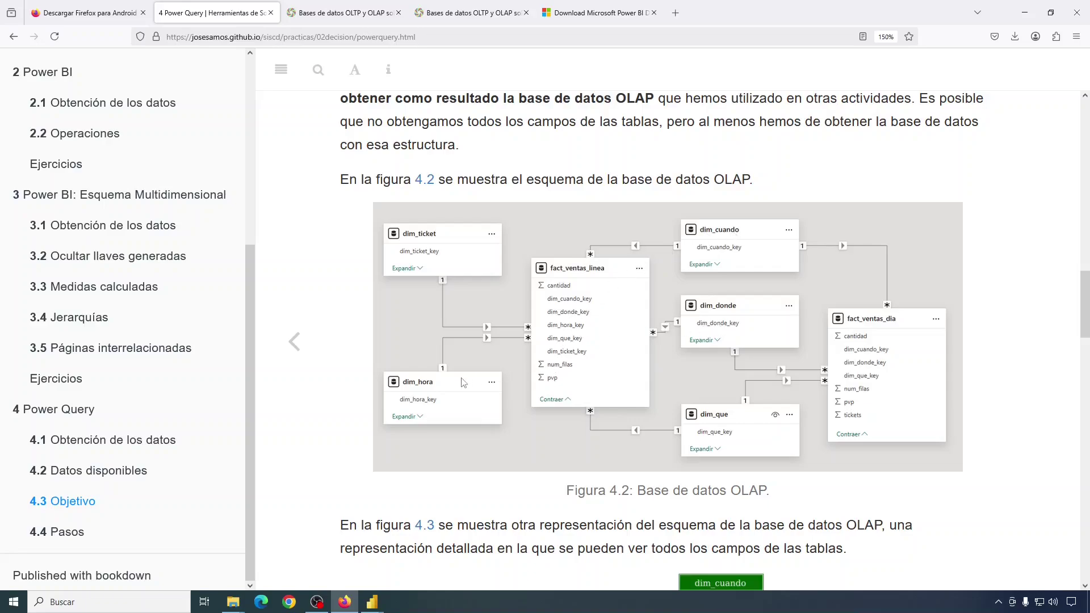
key("alt+Tab")
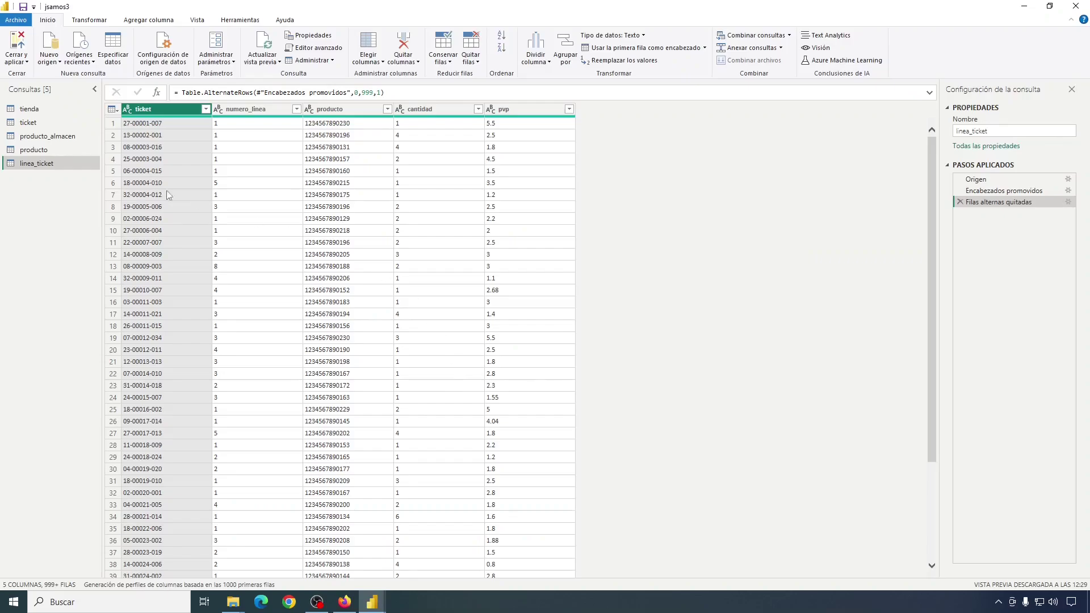
left_click(28, 122)
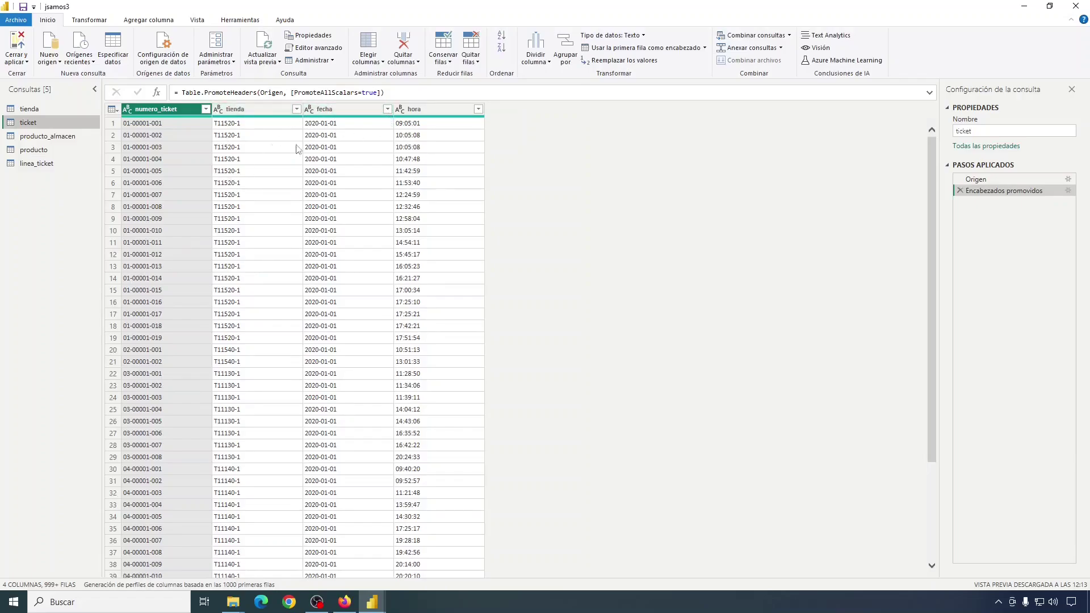
left_click(35, 163)
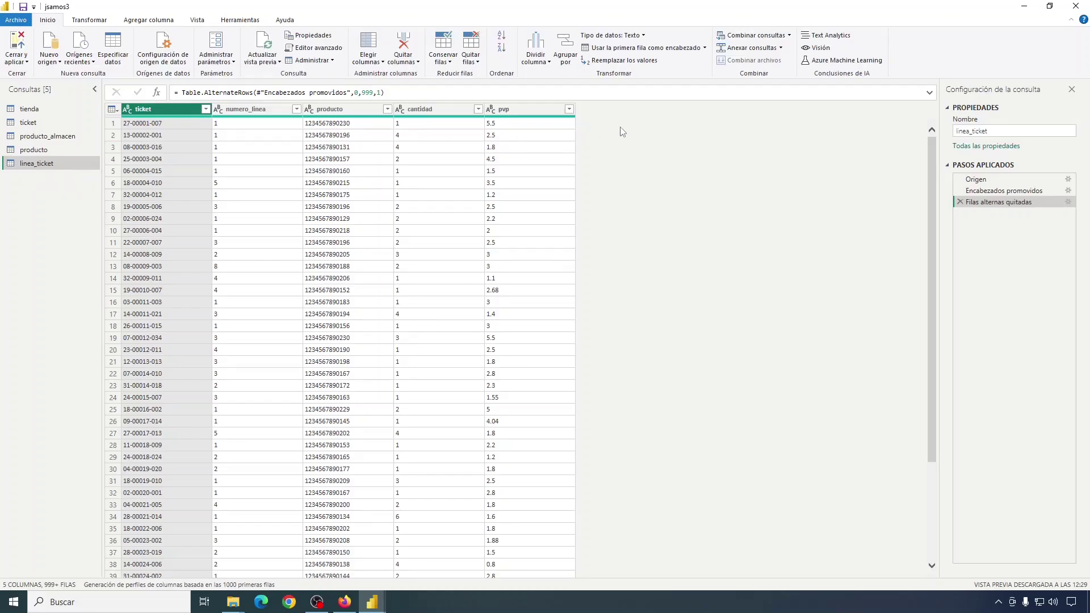
Merge linea_ticket with ticket into a new query, matching ticket to numero_ticket with a left outer join.
left_click(790, 35)
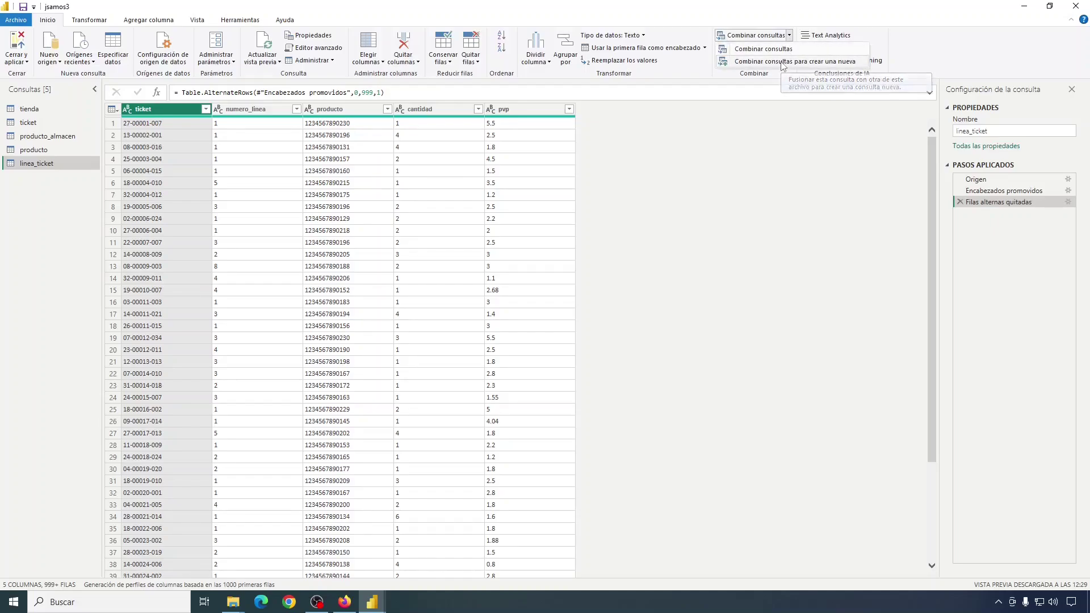
left_click(782, 63)
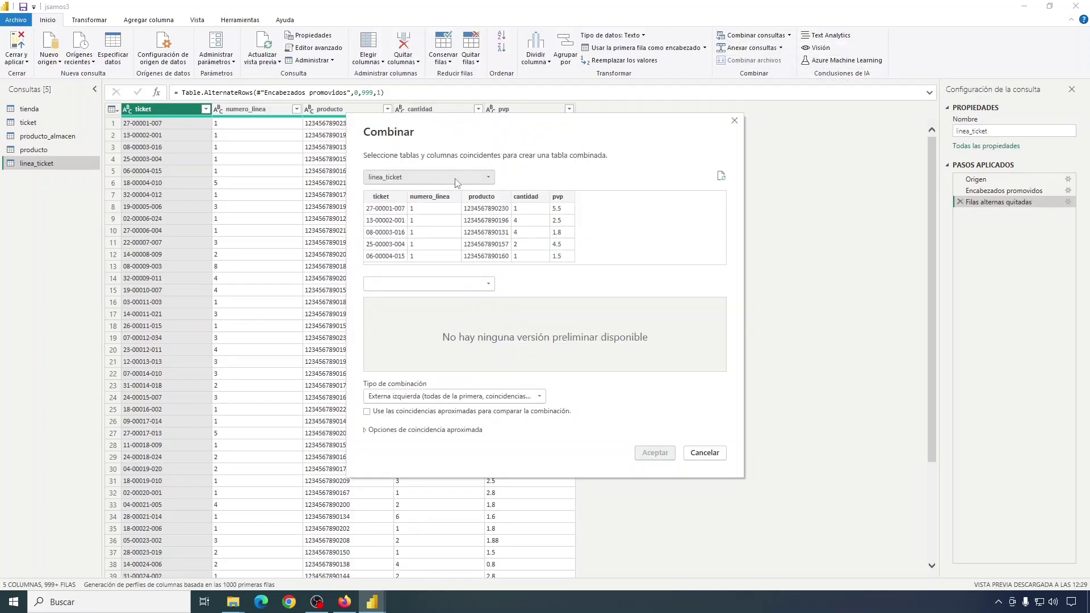
left_click(458, 286)
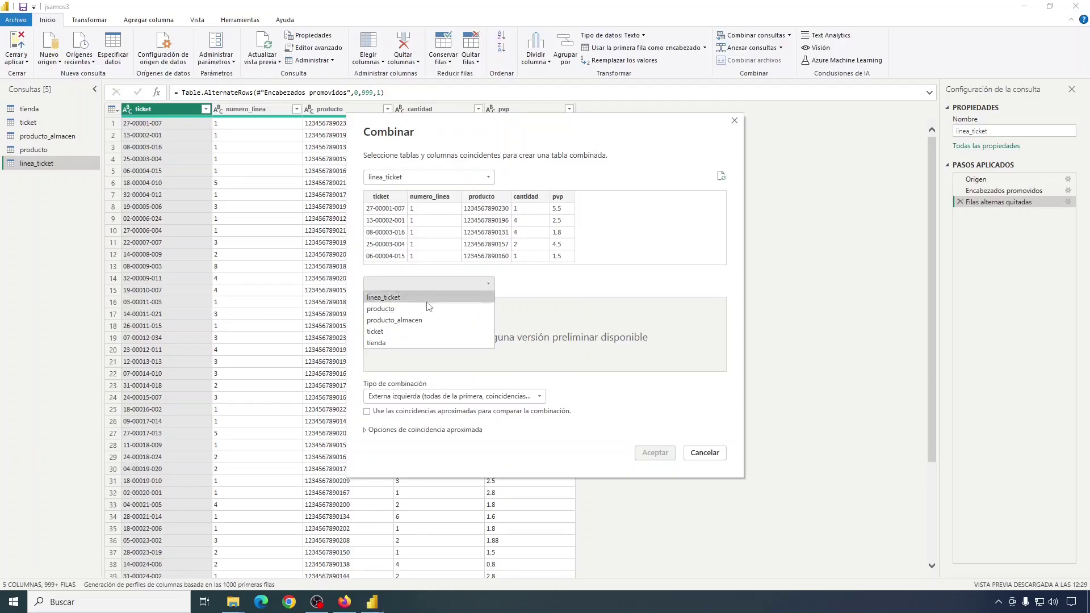
left_click(379, 333)
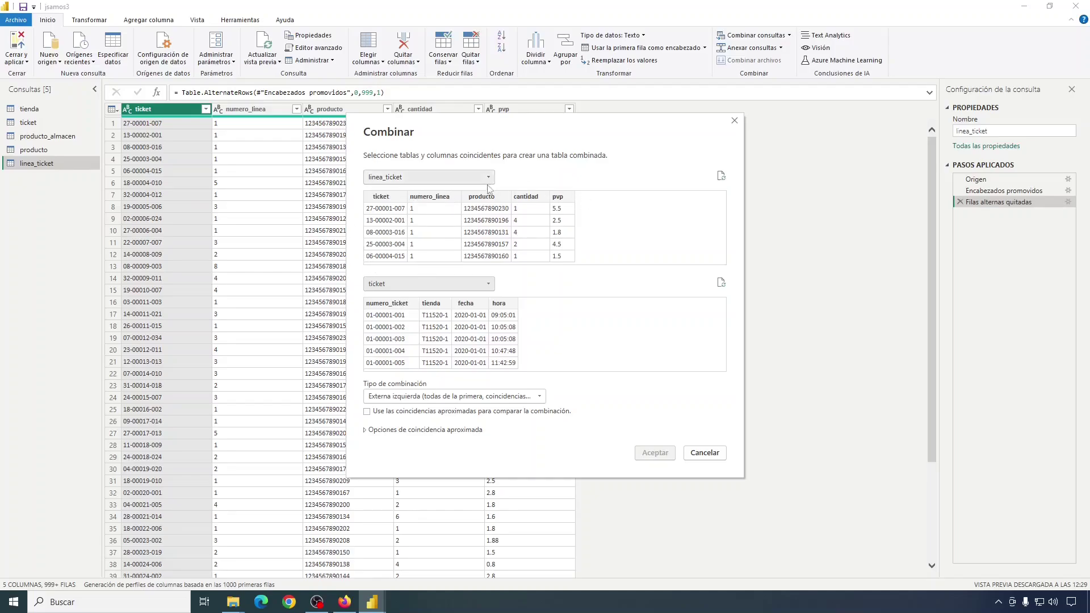
left_click(380, 197)
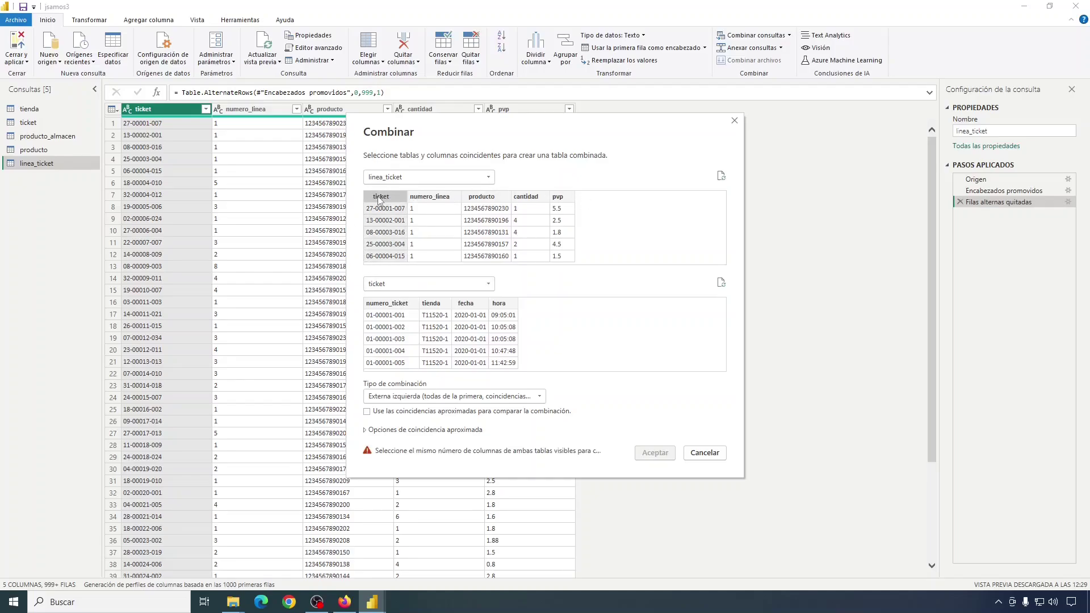
left_click(384, 306)
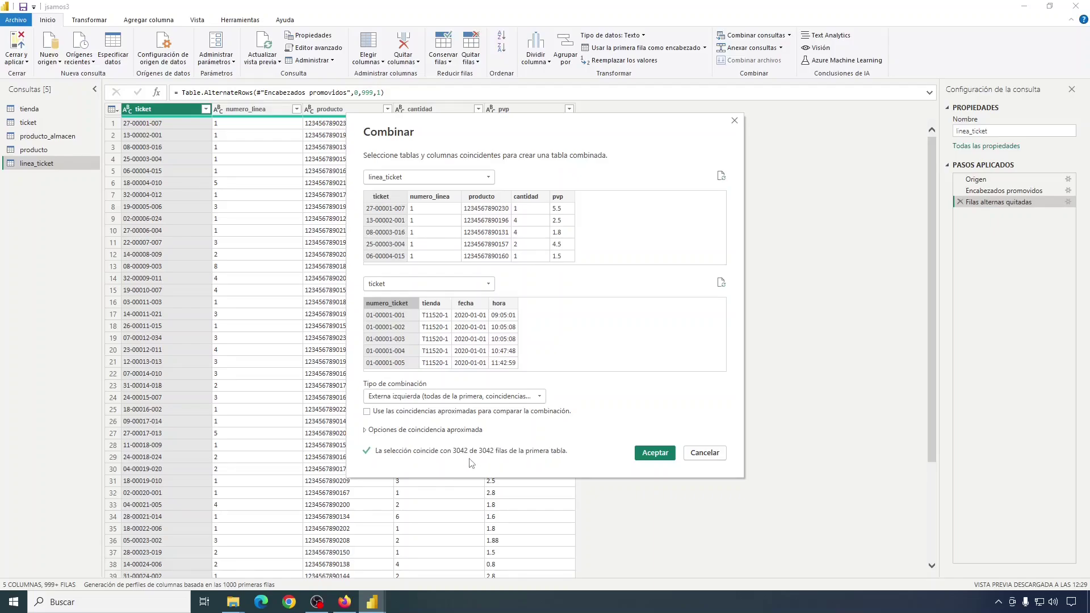
left_click(538, 397)
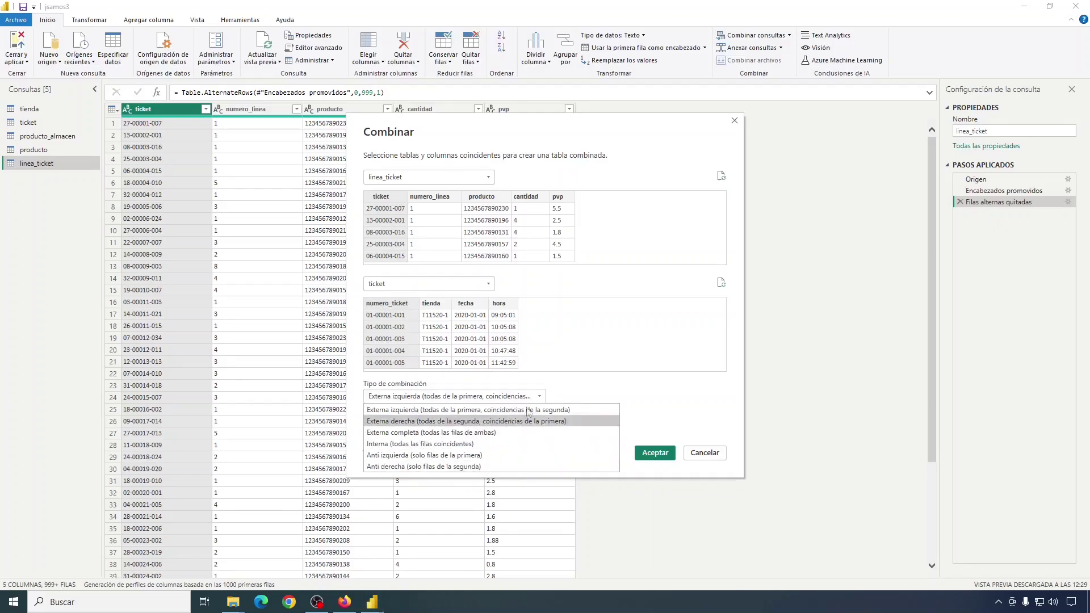
left_click(432, 409)
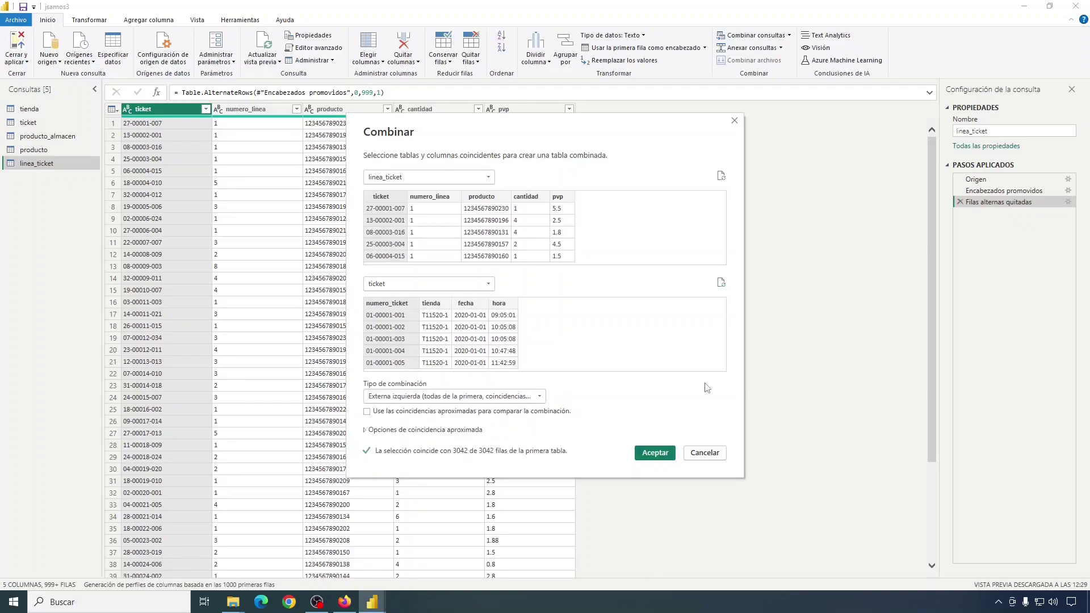
left_click(655, 452)
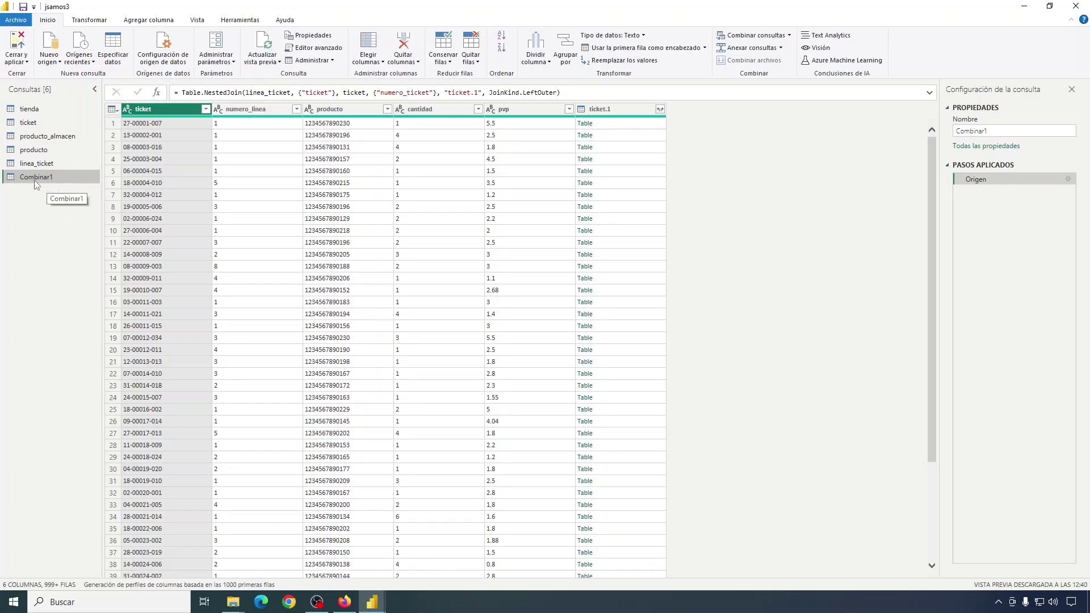
Check the fact table name in the OLAP schema in Firefox and rename the merged query as ventas_linea.
left_click(345, 602)
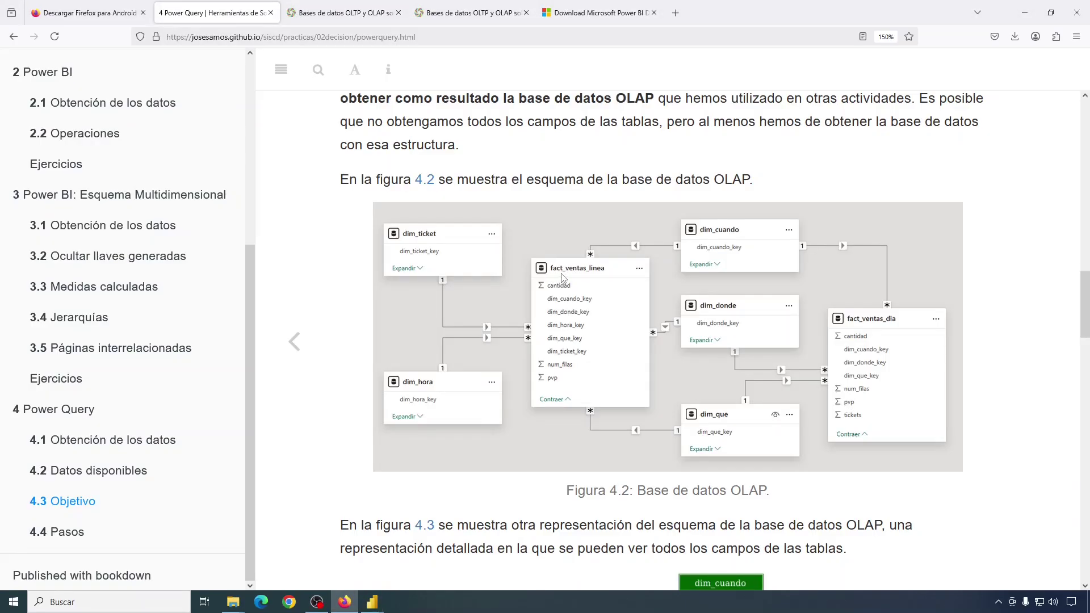
key("alt+Tab")
right_click(42, 181)
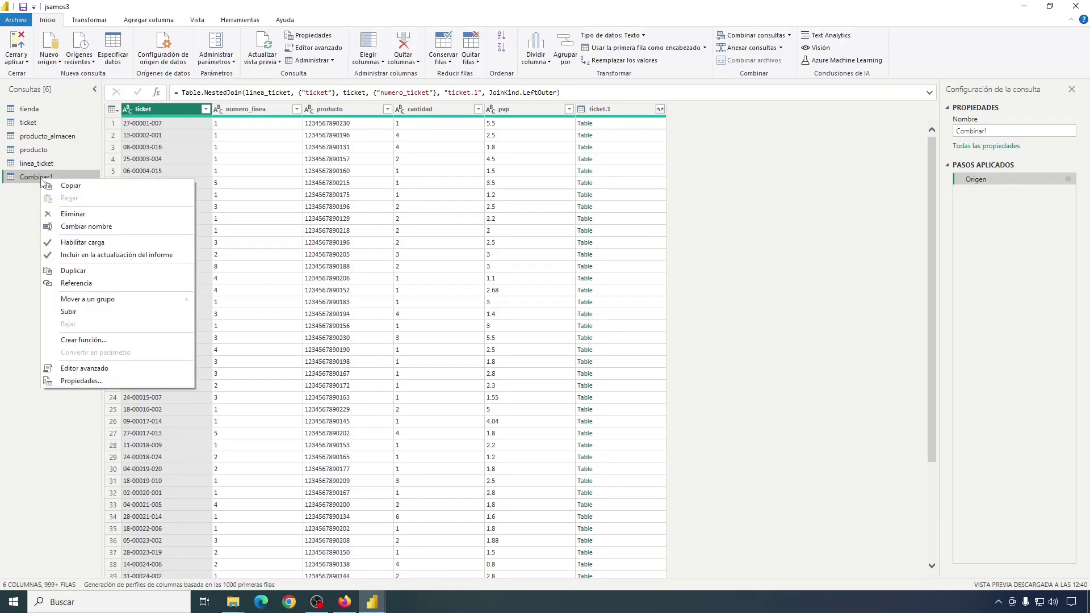
left_click(31, 183)
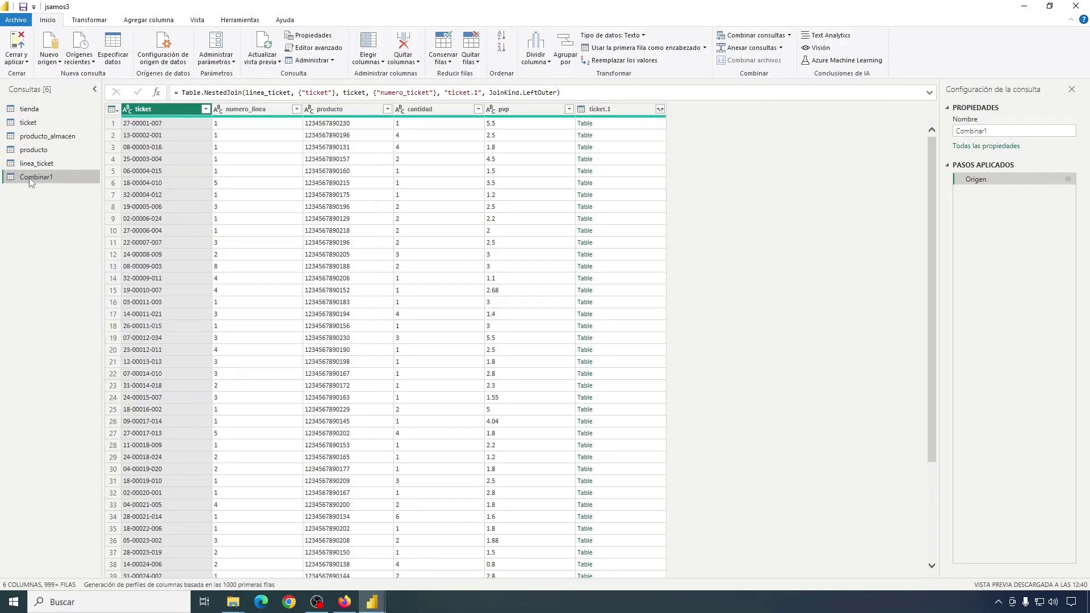
left_click(313, 35)
type("ve")
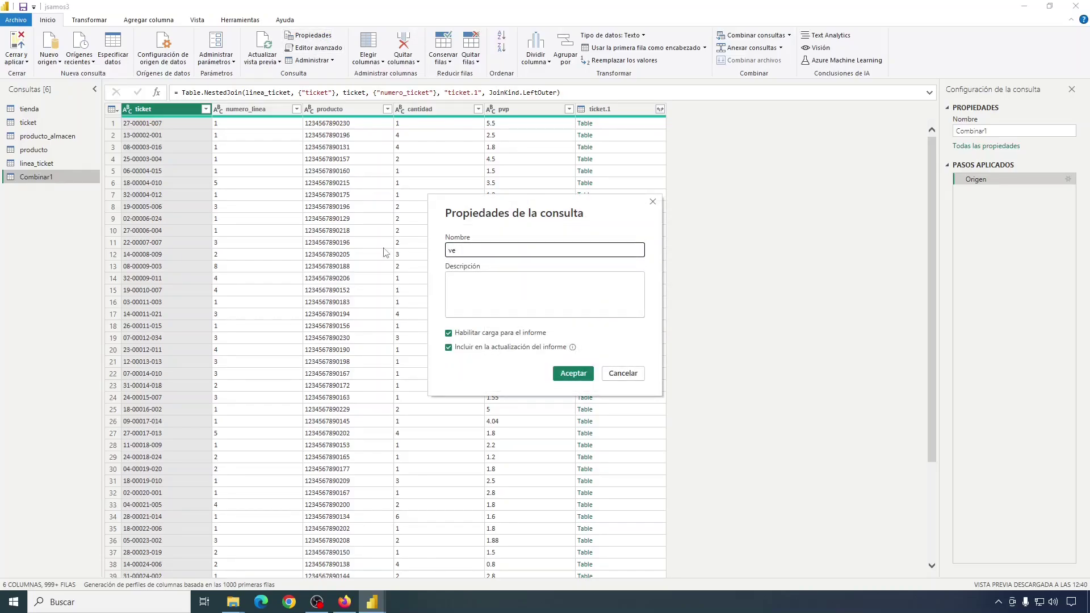
type("ntas_linea")
left_click(575, 375)
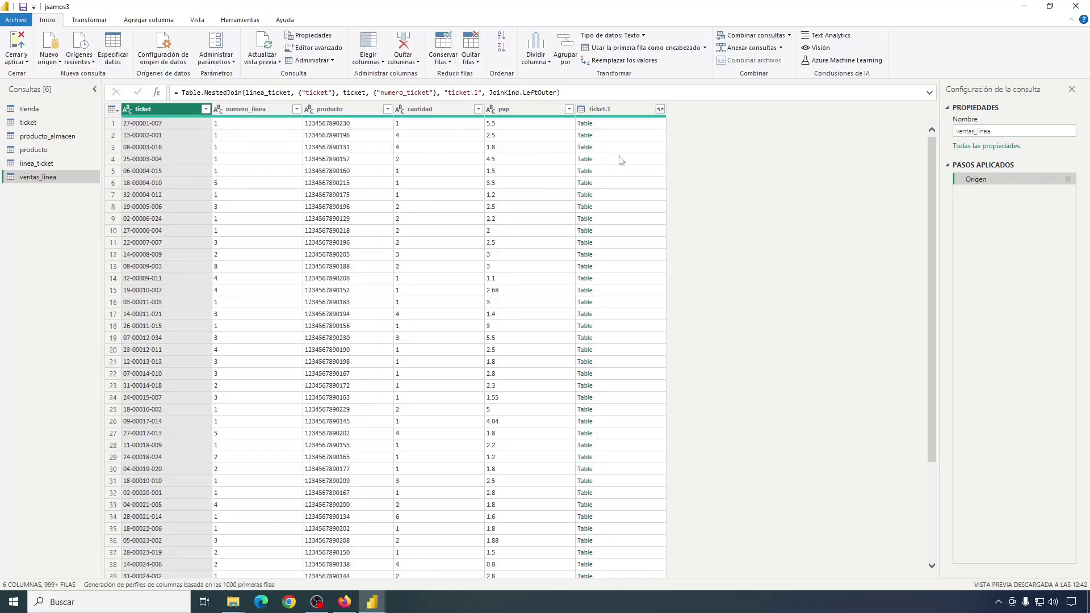
Expand the ticket.1 column into tienda, fecha and hora, excluding numero_ticket and without the original column name as prefix.
left_click(660, 110)
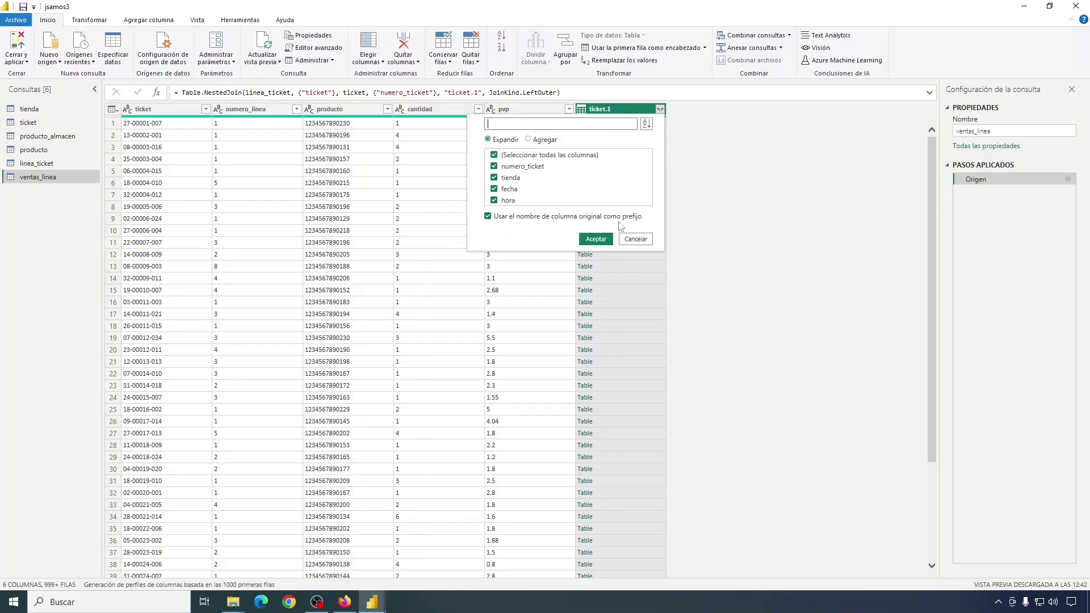
left_click(488, 217)
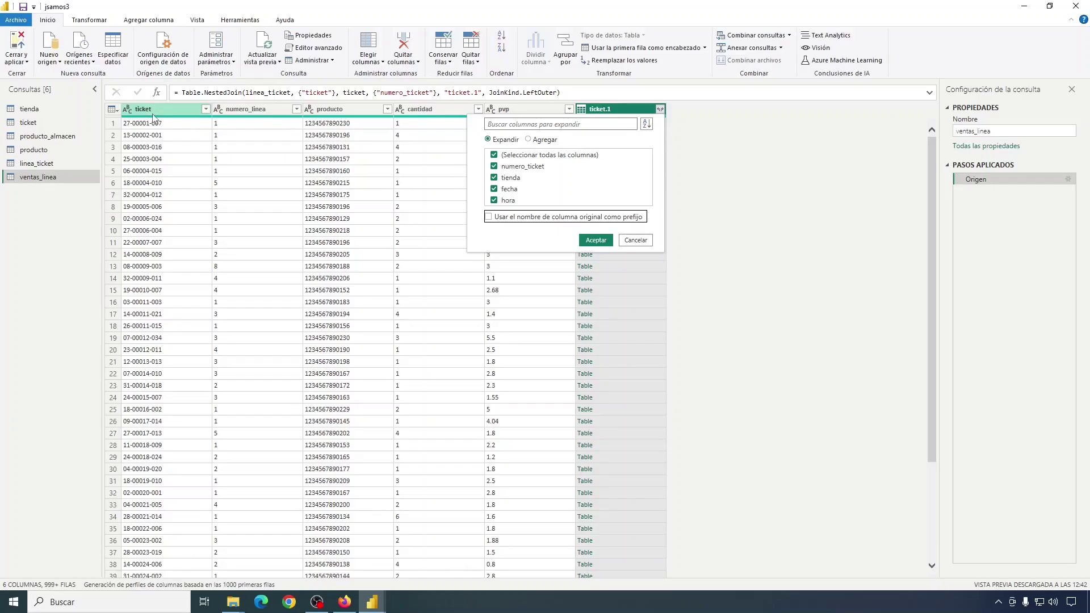
left_click(494, 166)
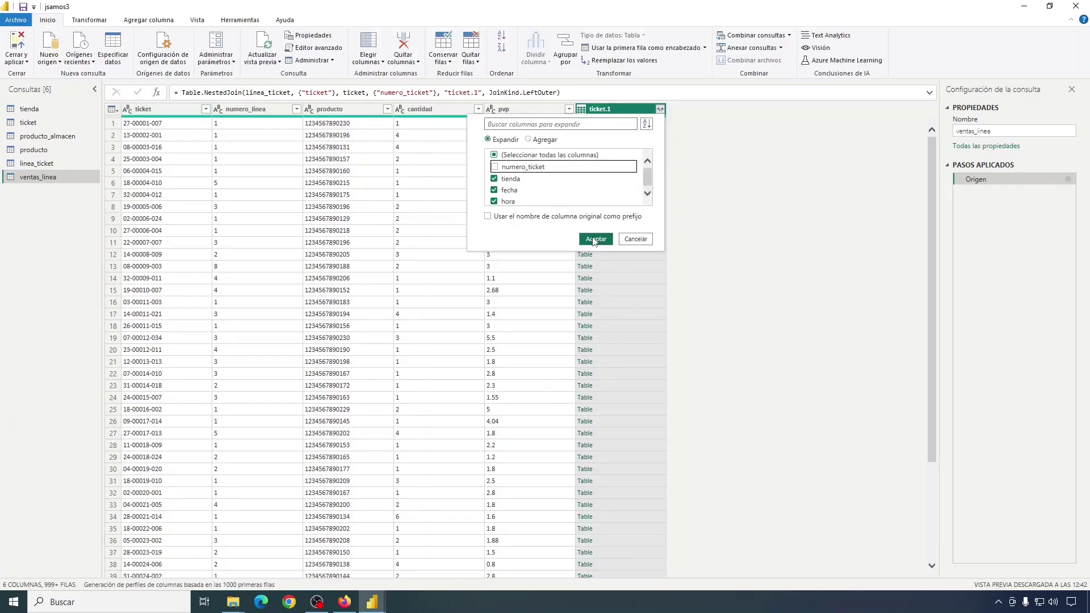
left_click(596, 239)
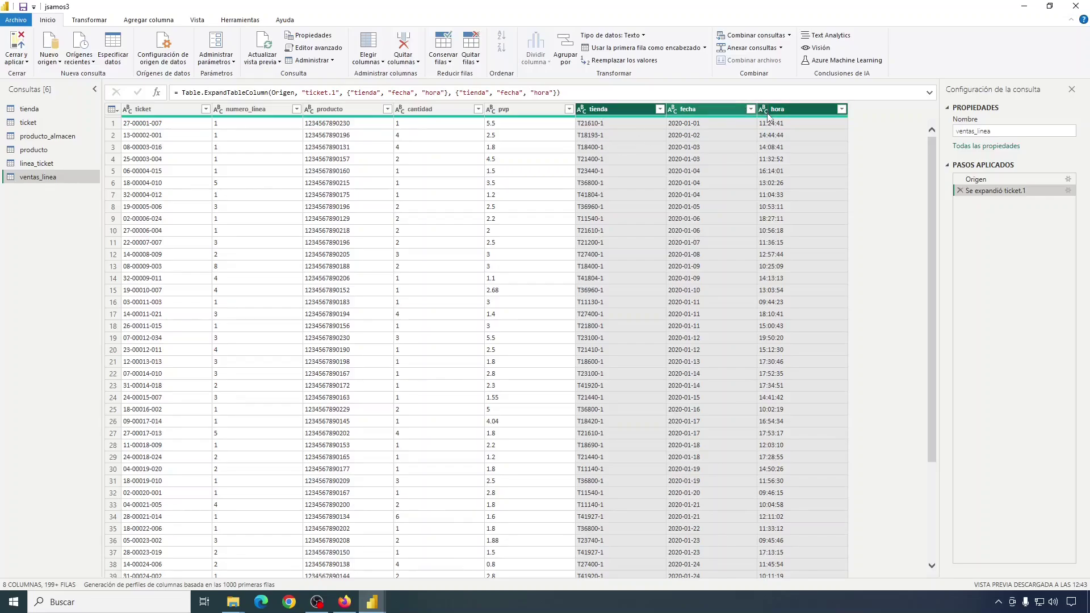
Review the OLAP schema in Firefox and move the tienda, fecha and hora columns to the beginning of ventas_linea.
key("alt+Tab")
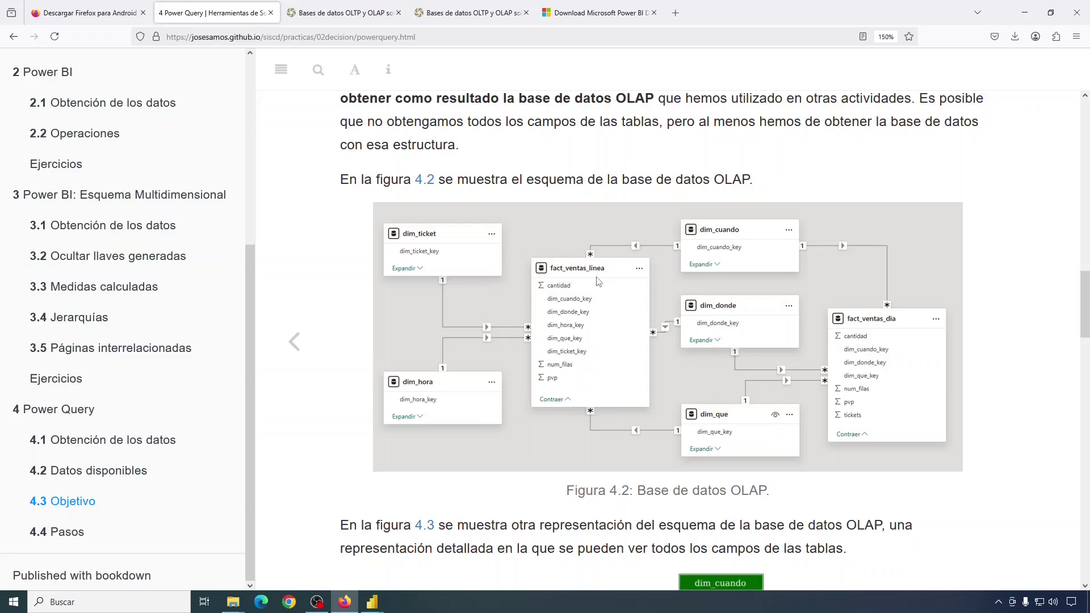
key("alt+Tab")
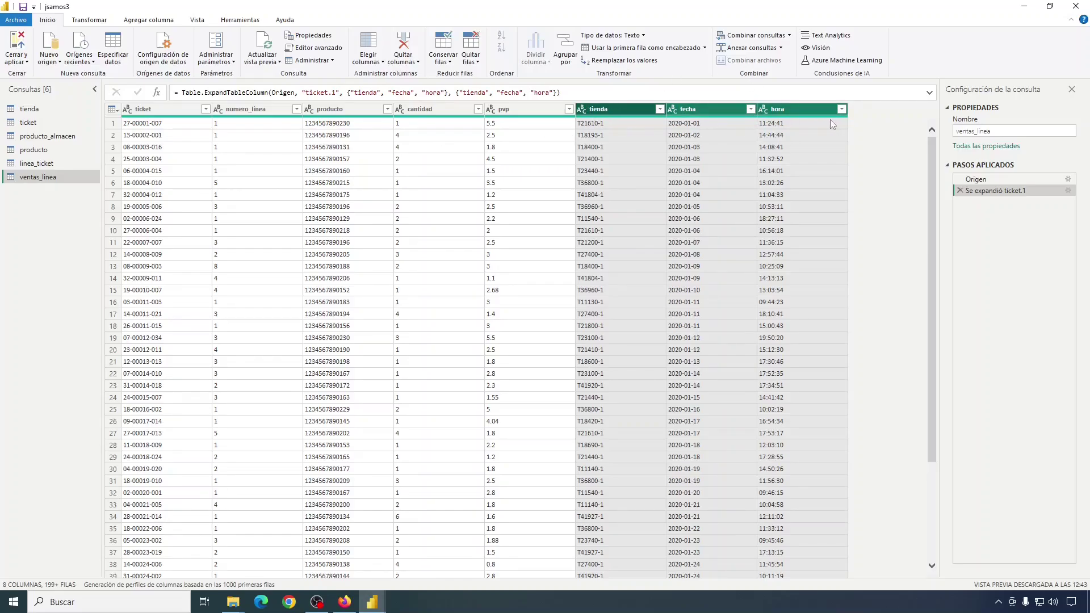
right_click(632, 113)
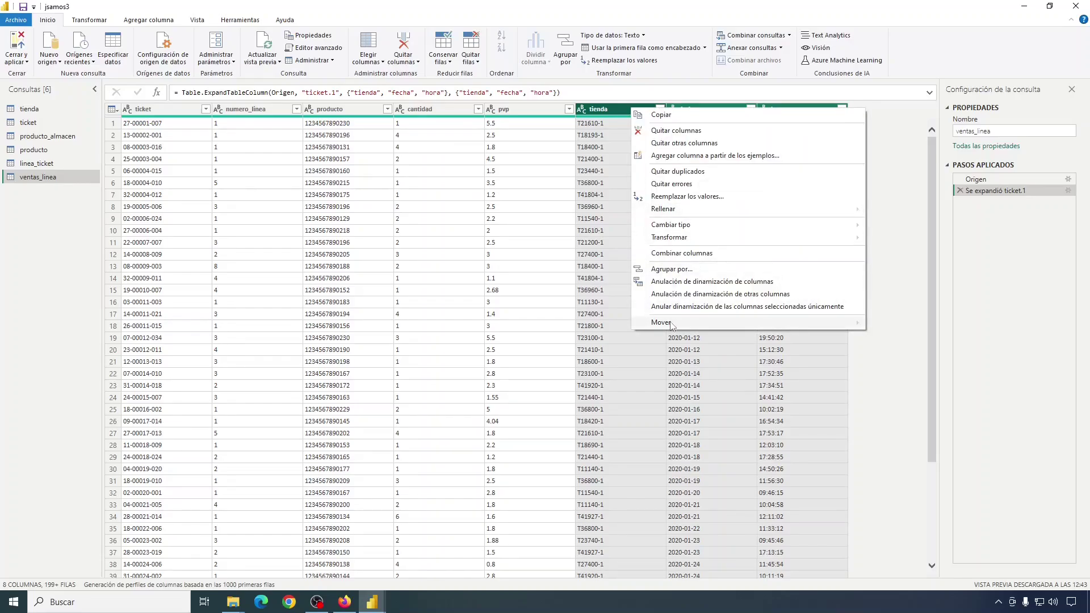
mouse_move(673, 324)
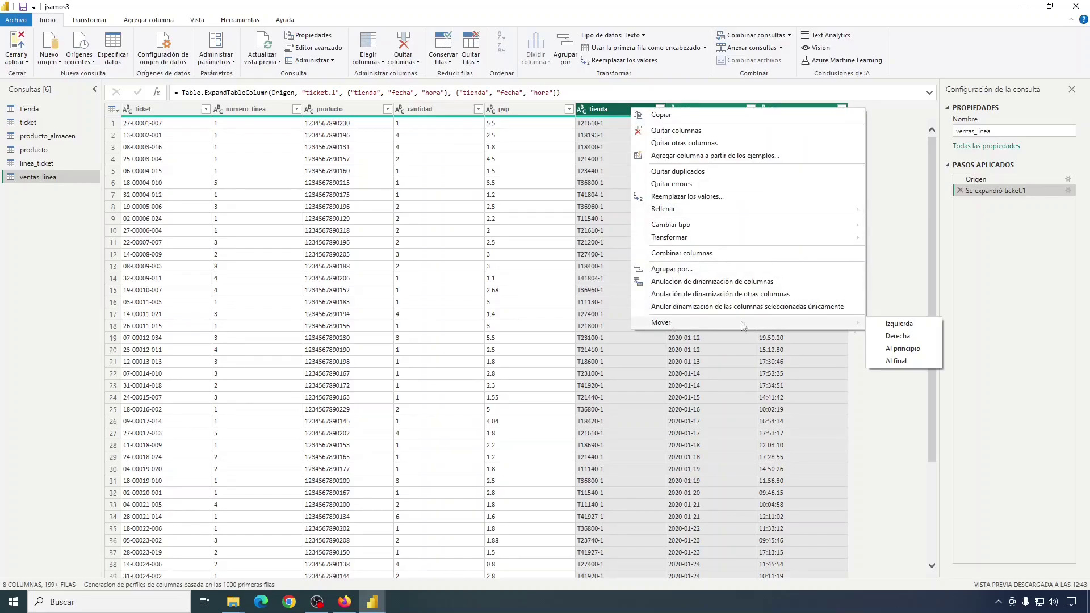
left_click(899, 348)
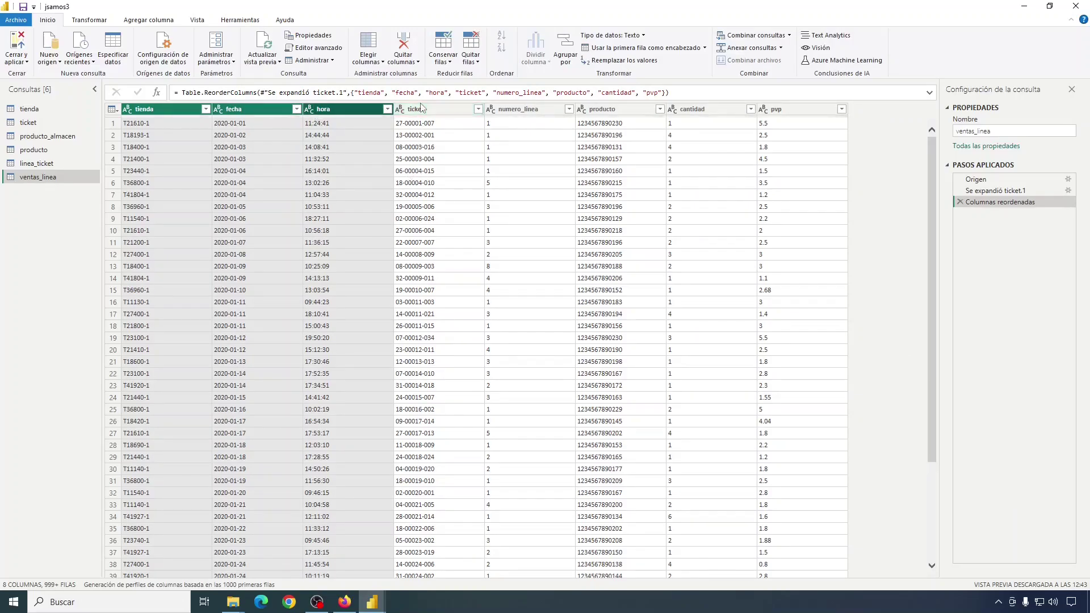
Remove the numero_linea column from ventas_linea.
left_click(532, 109)
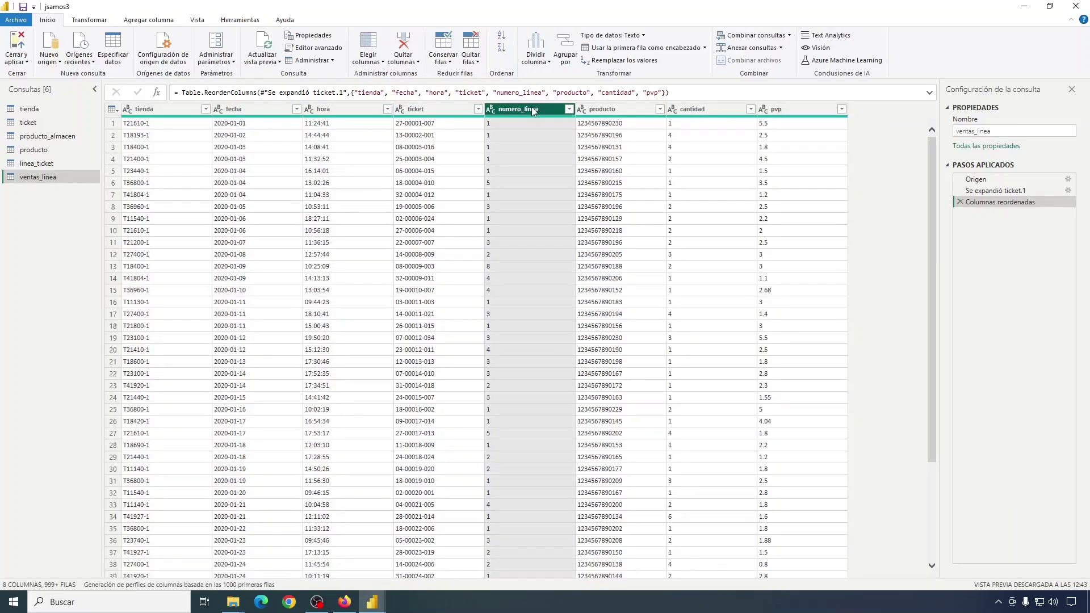
right_click(533, 110)
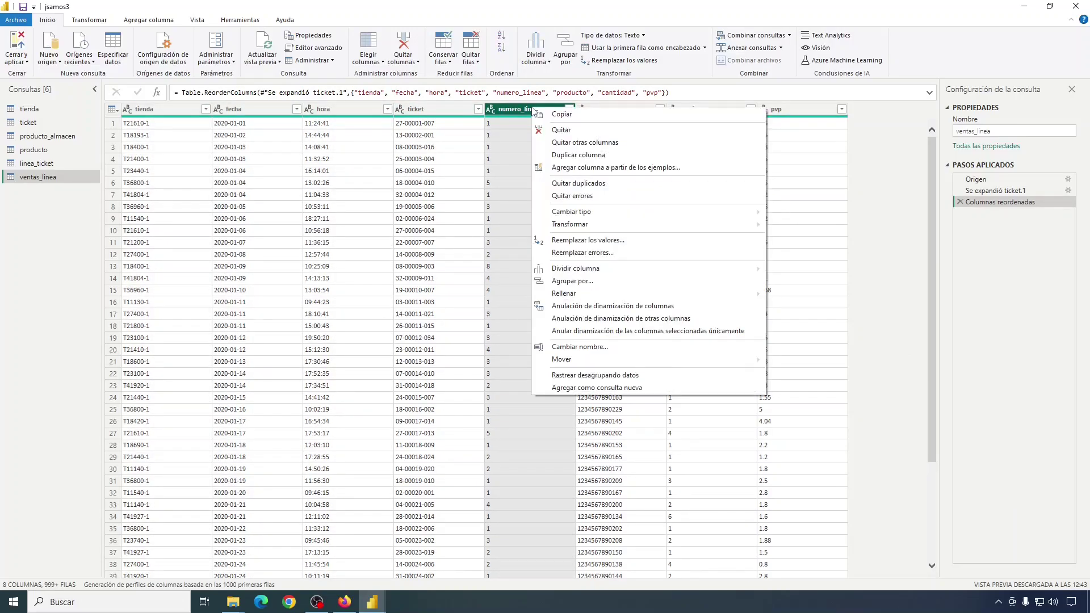
left_click(560, 130)
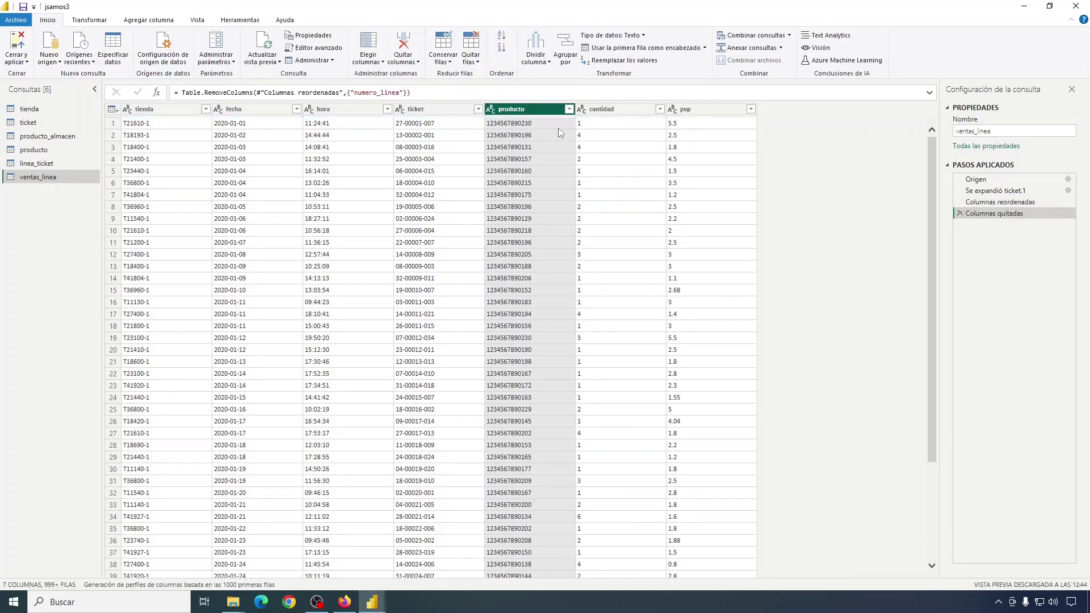
Try converting cantidad to whole number and pvp to decimal number, and delete that type-change step.
left_click(612, 111)
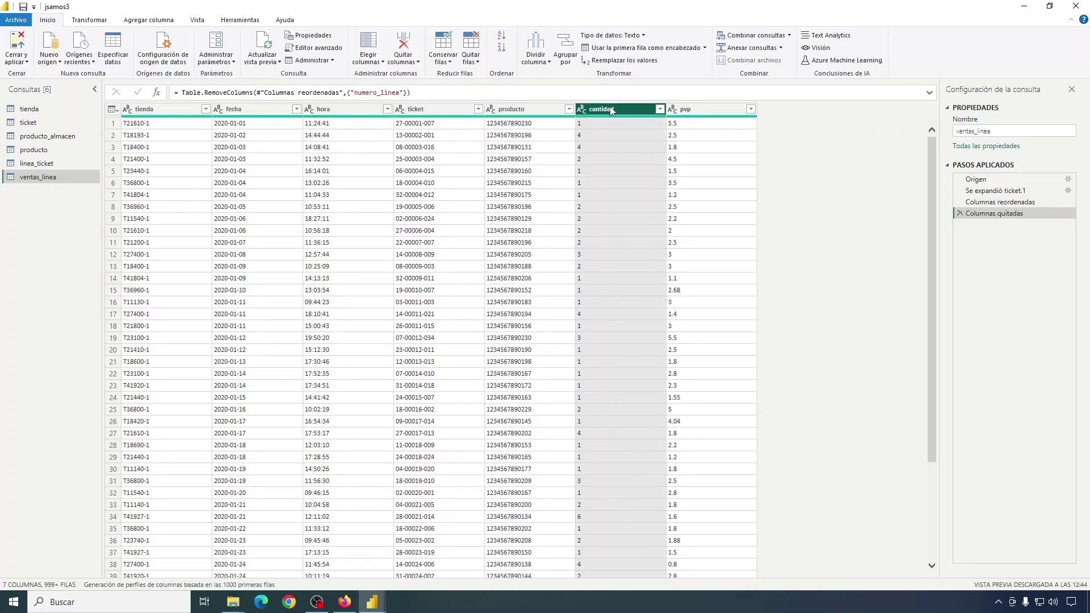
left_click(581, 110)
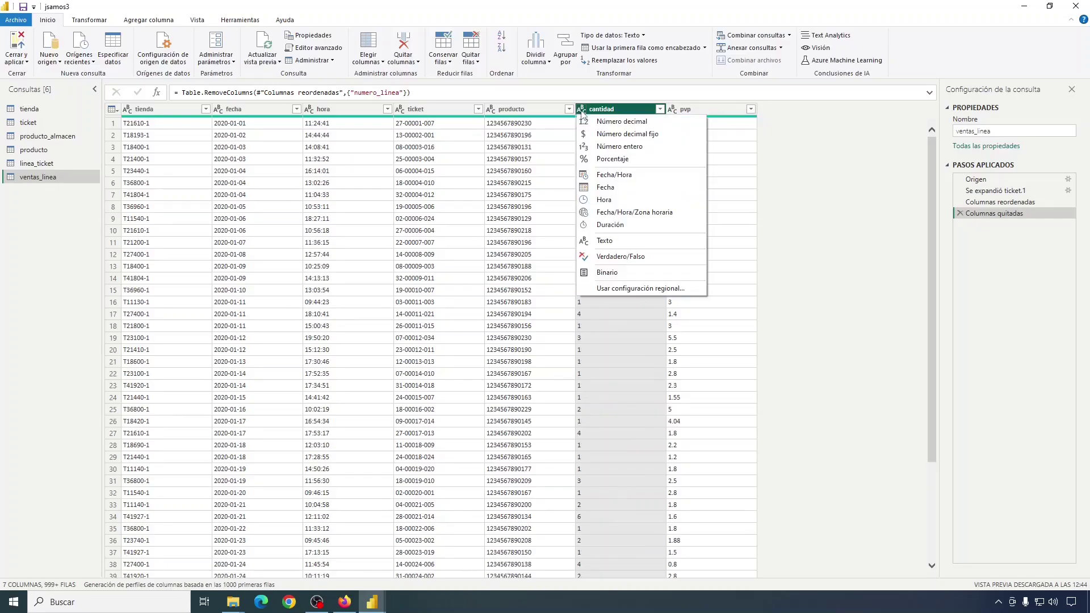
left_click(606, 147)
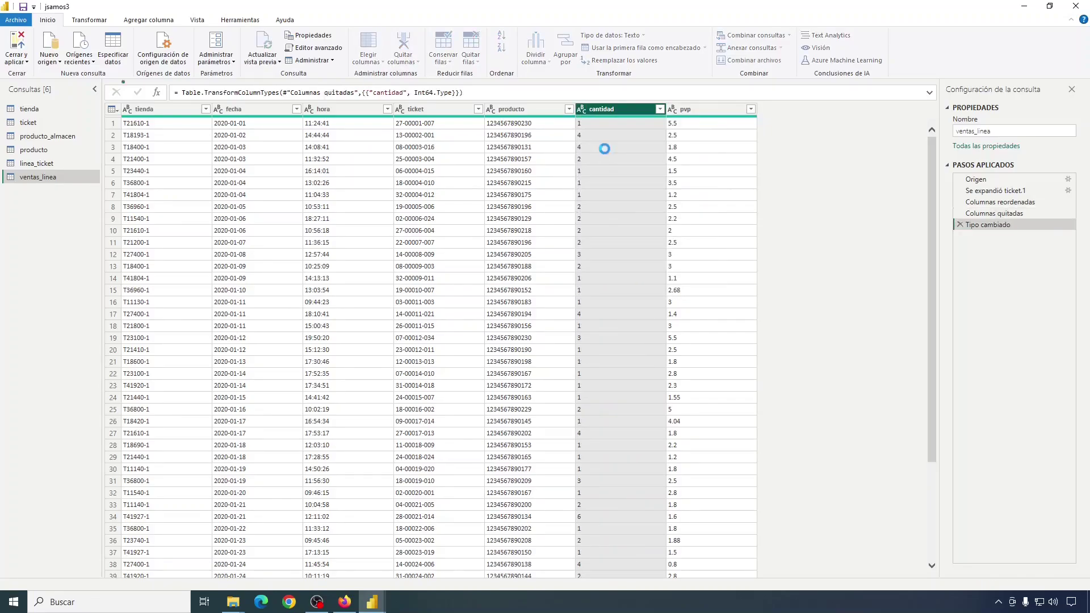
left_click(672, 109)
left_click(684, 122)
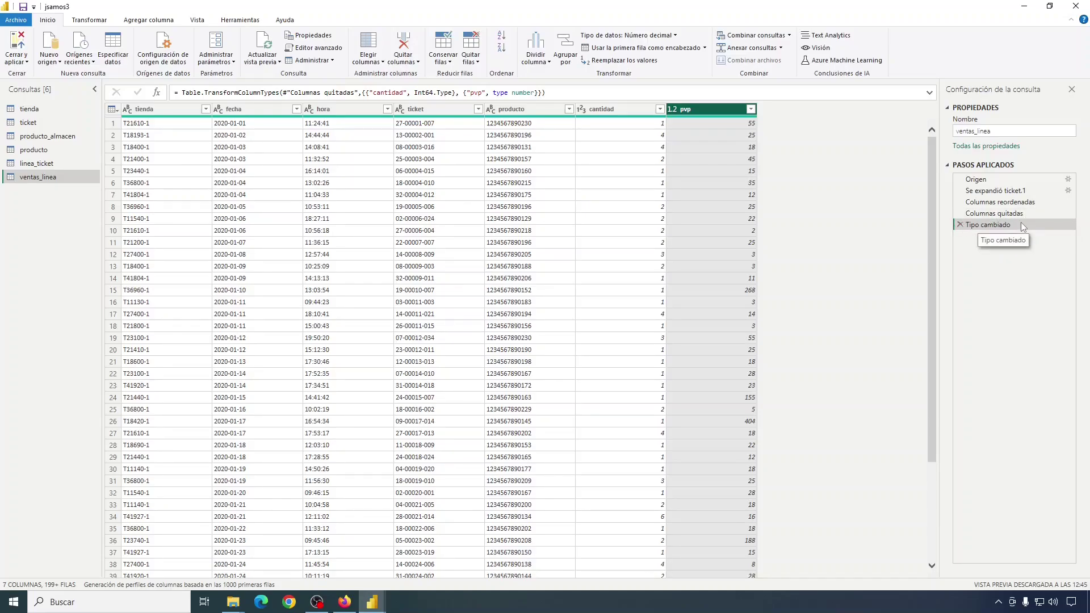
left_click(960, 225)
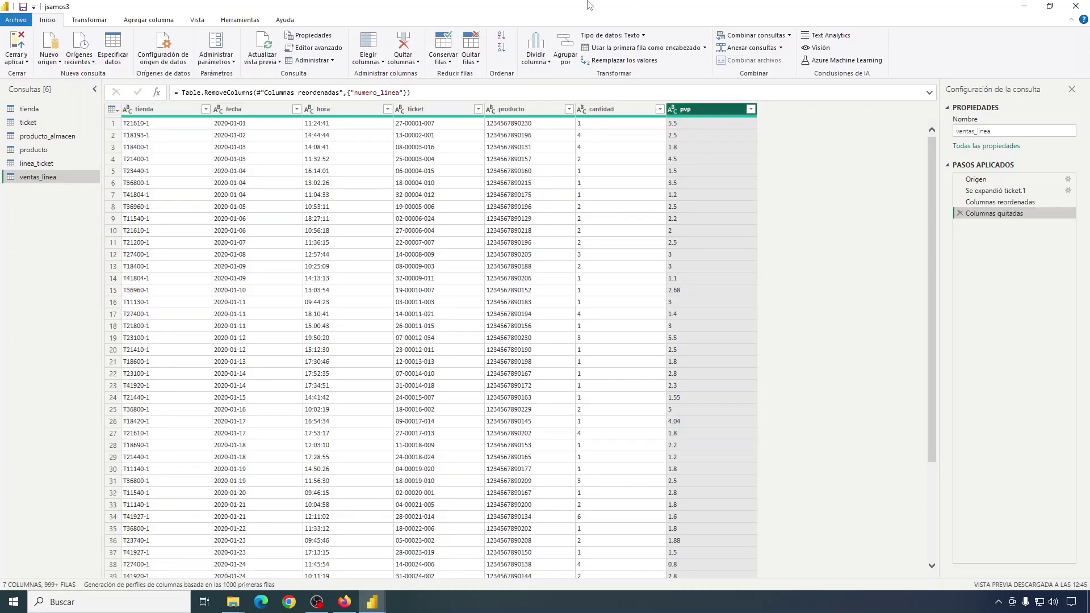
Replace every "." with "," in the pvp column of ventas_linea.
left_click(89, 22)
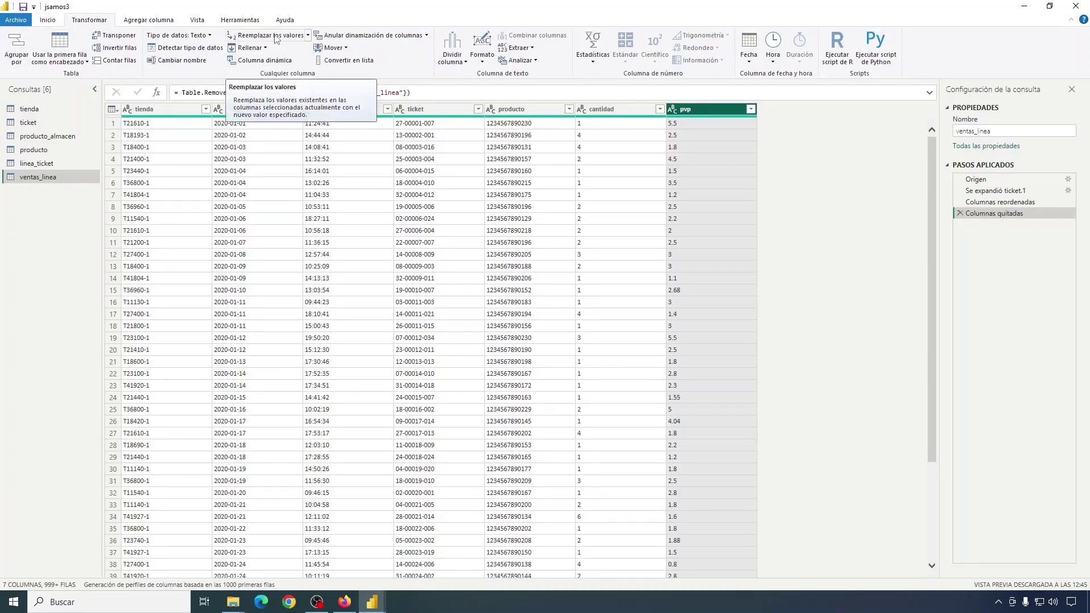
left_click(276, 36)
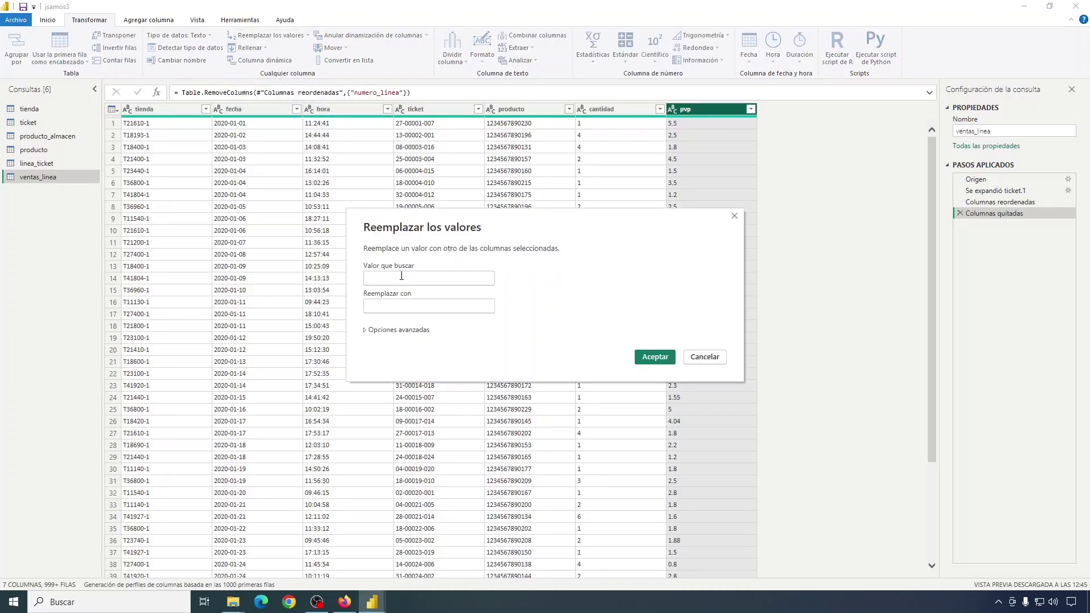
type(".")
left_click(376, 306)
type(",")
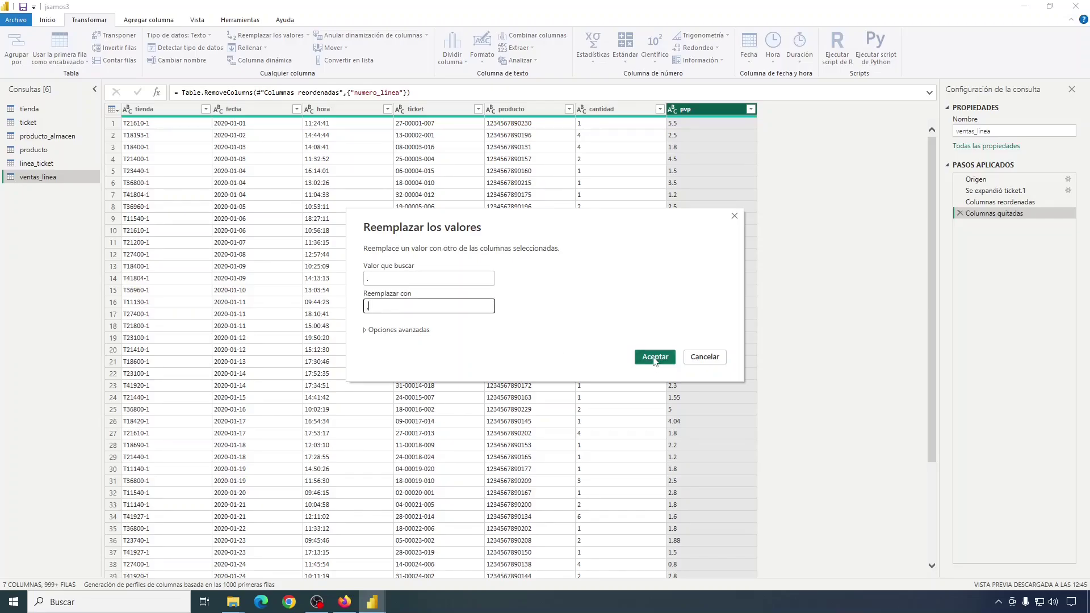
left_click(653, 357)
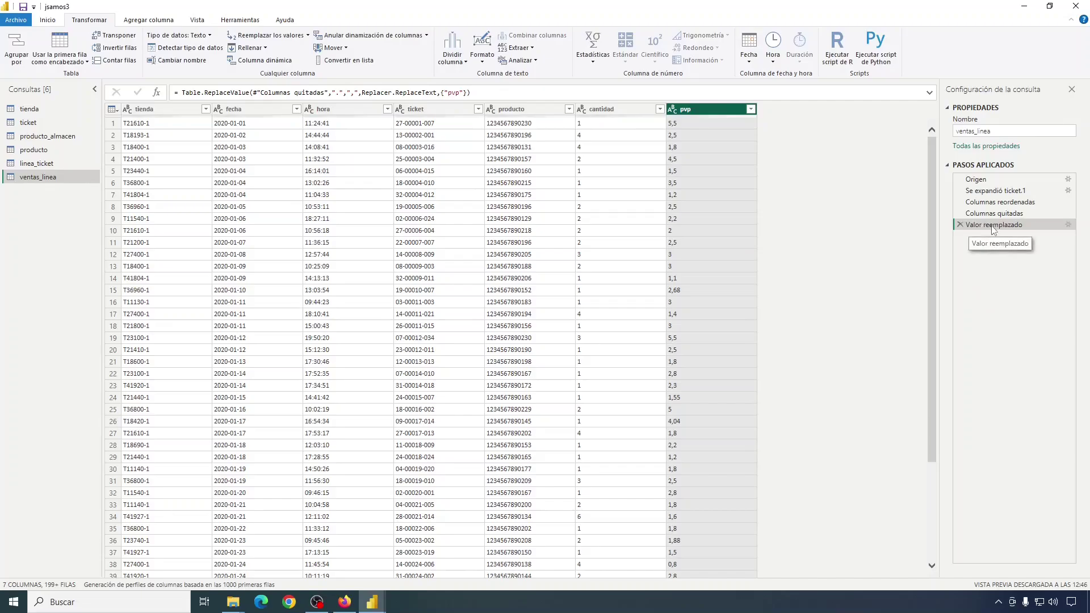
Change the data type of pvp to decimal number and of cantidad to whole number in ventas_linea.
left_click(672, 109)
left_click(689, 123)
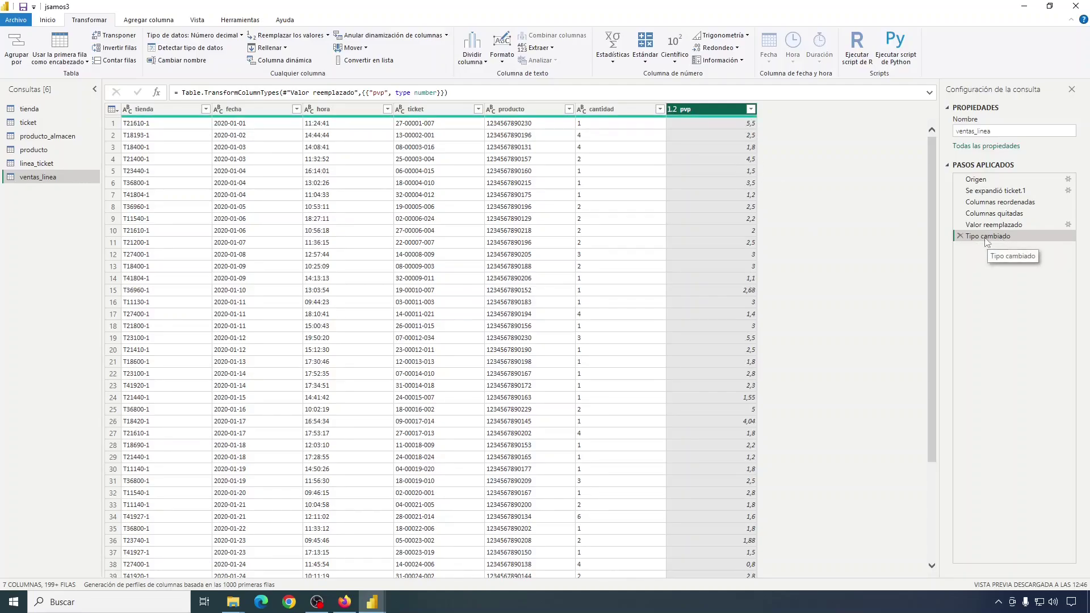
left_click(581, 109)
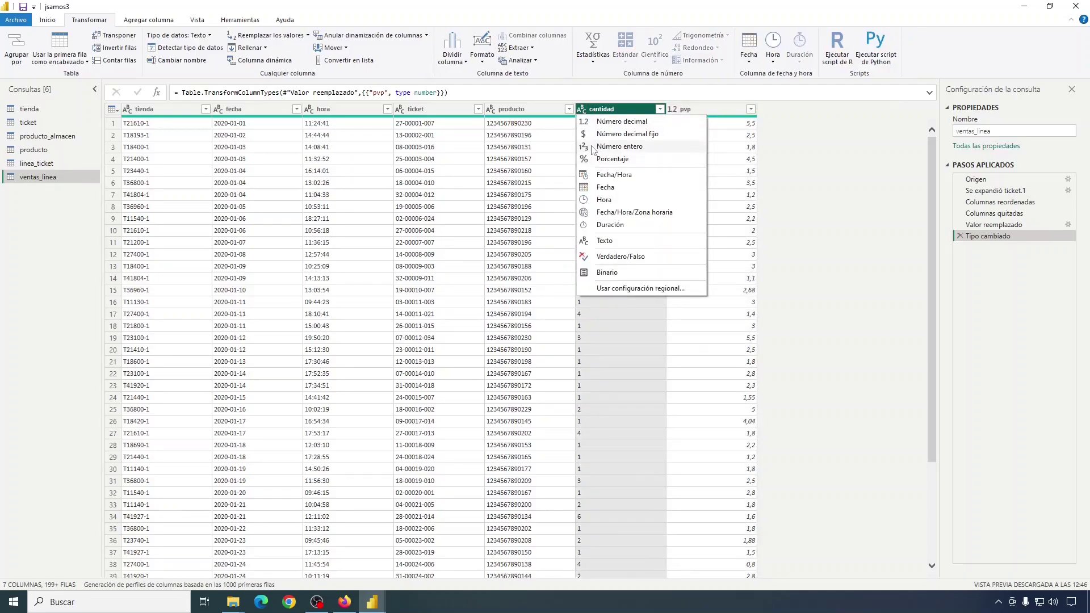
left_click(590, 147)
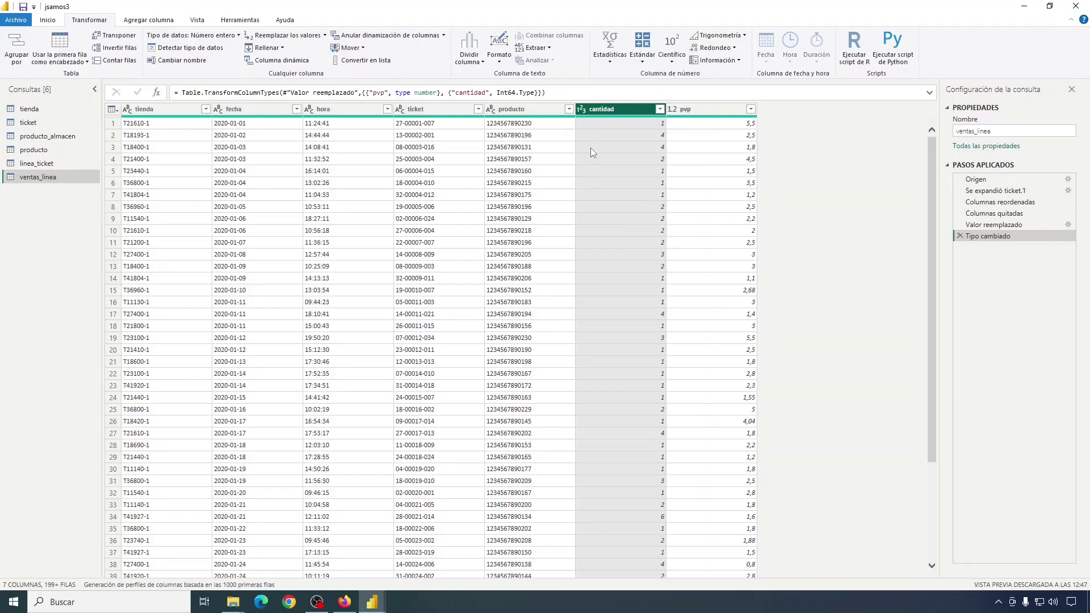
Check the OLAP schema in Firefox, add a custom column num_filas with formula 1 to ventas_linea, and set its type to whole number.
key("alt+Tab")
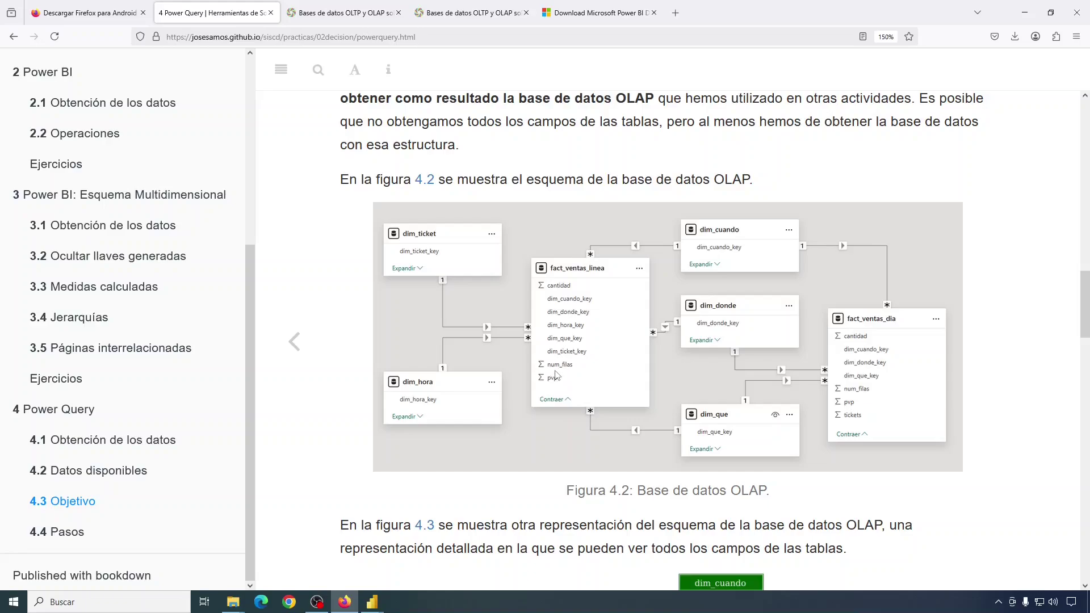
key("alt+Tab")
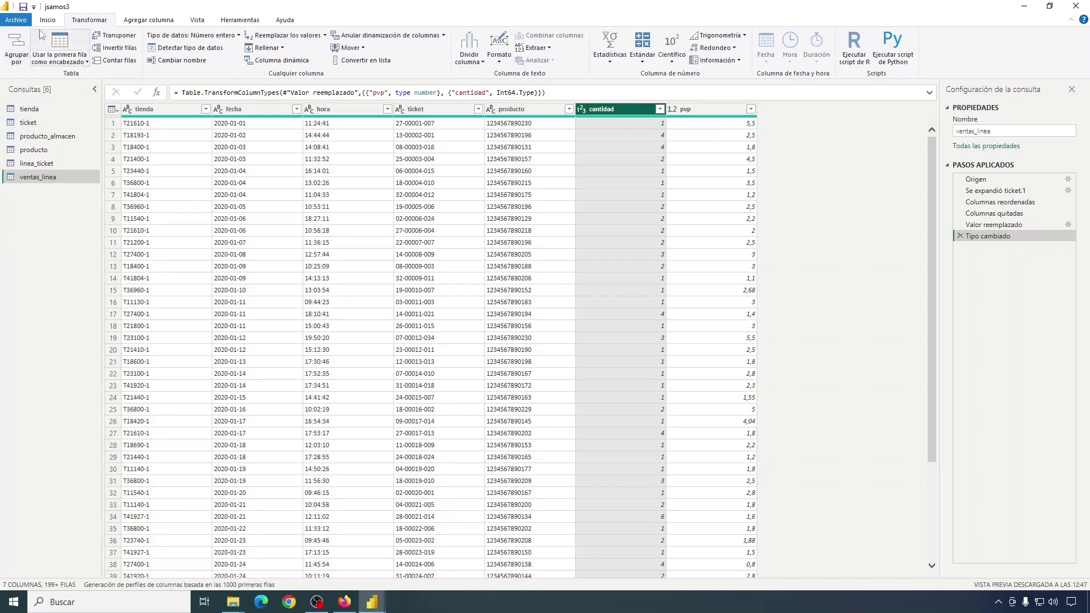
left_click(141, 24)
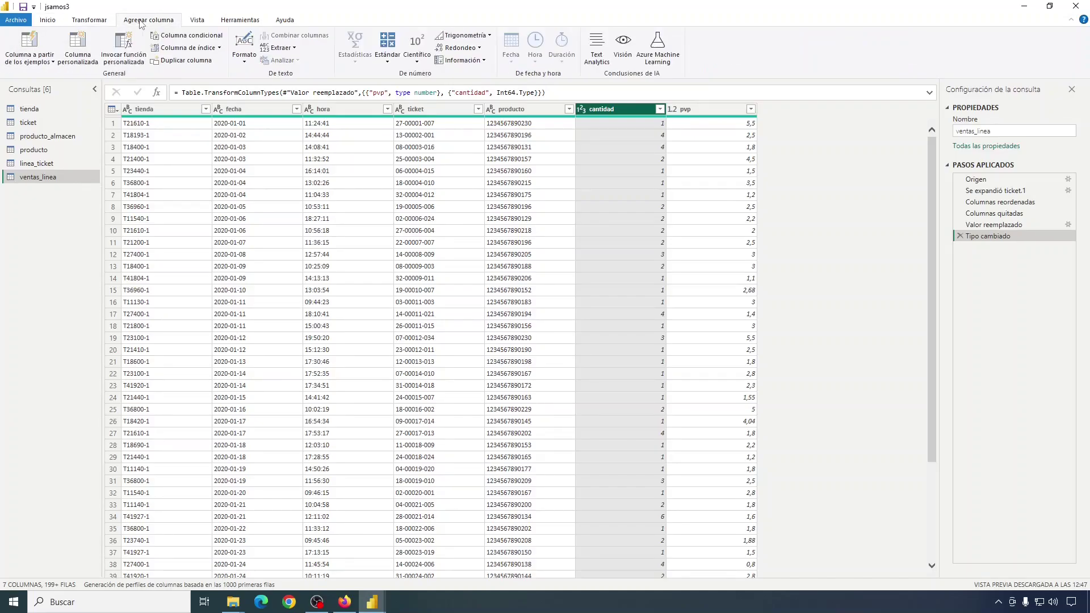
left_click(78, 44)
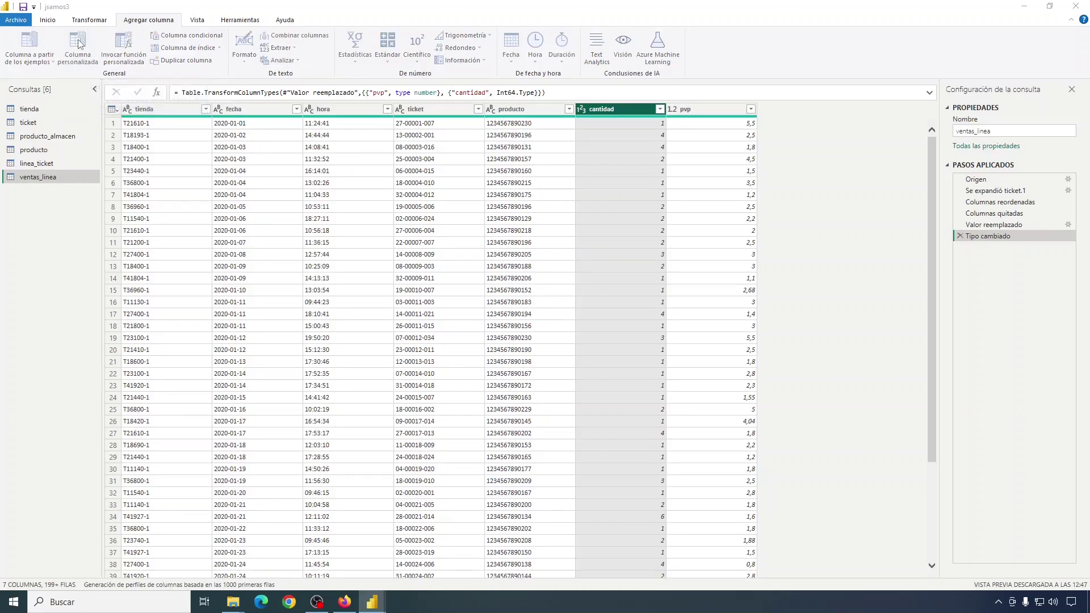
type("num")
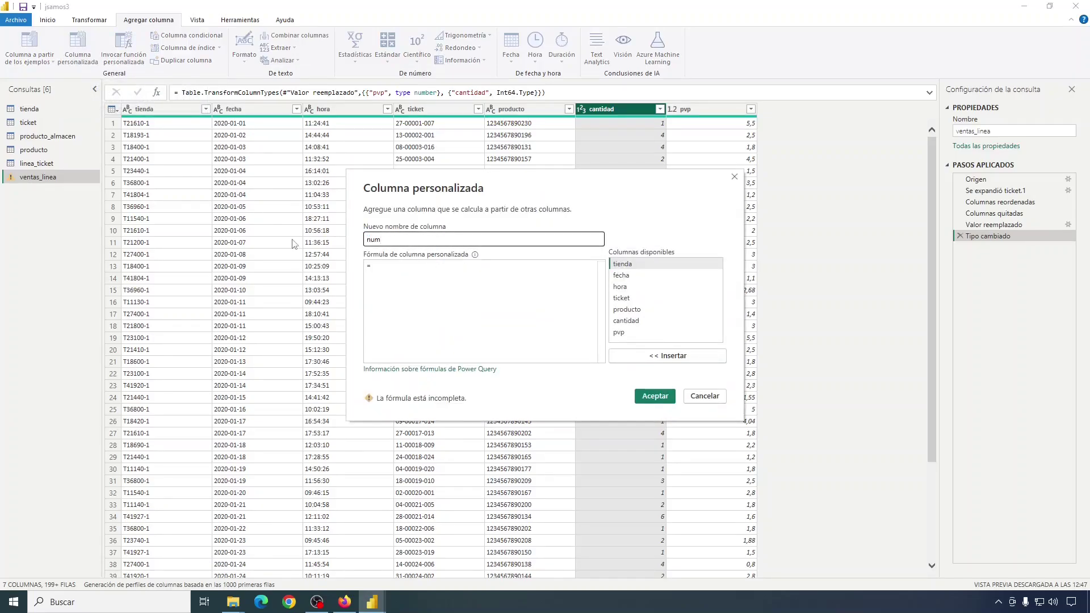
type("_filas")
left_click(412, 270)
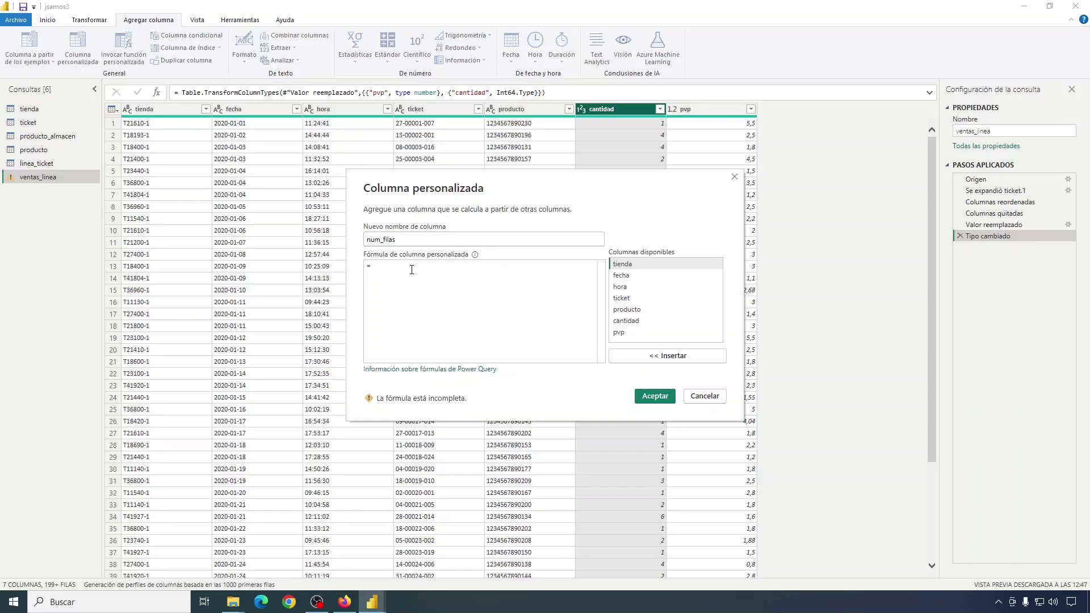
type("1")
left_click(656, 396)
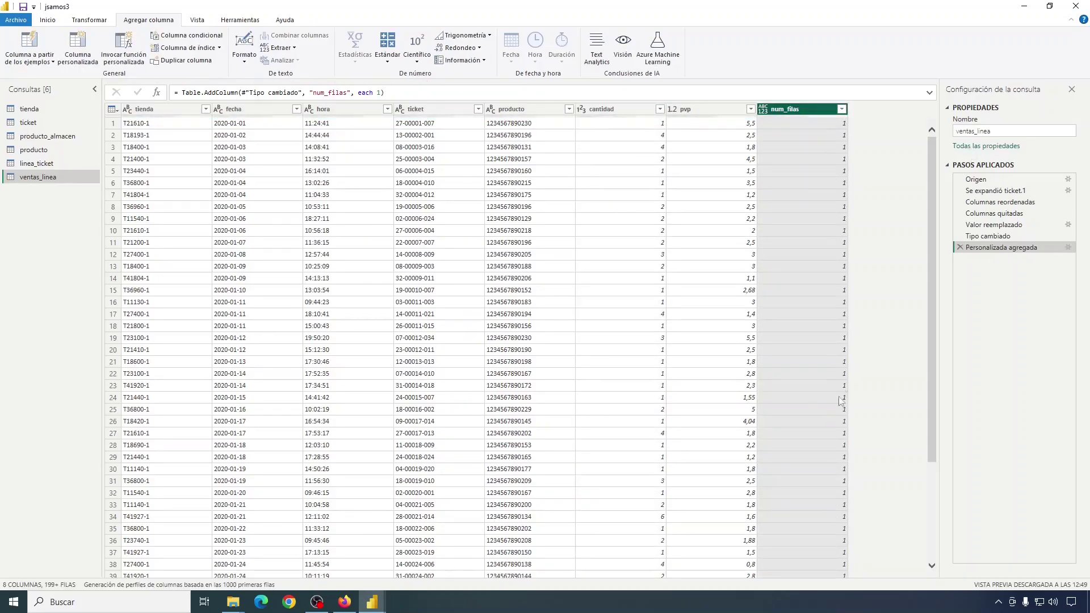
left_click(763, 109)
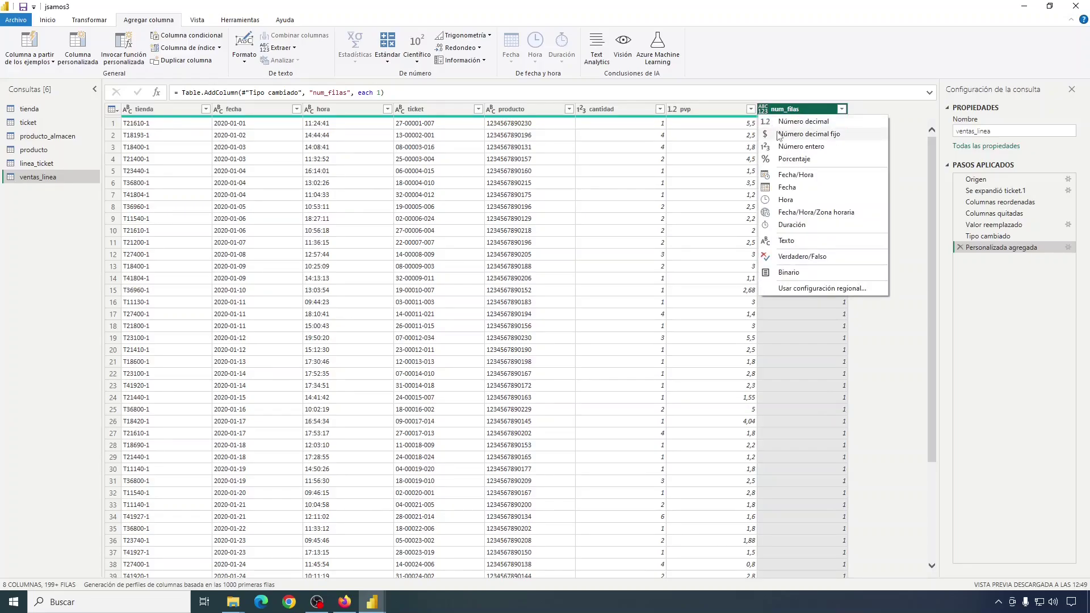
left_click(789, 147)
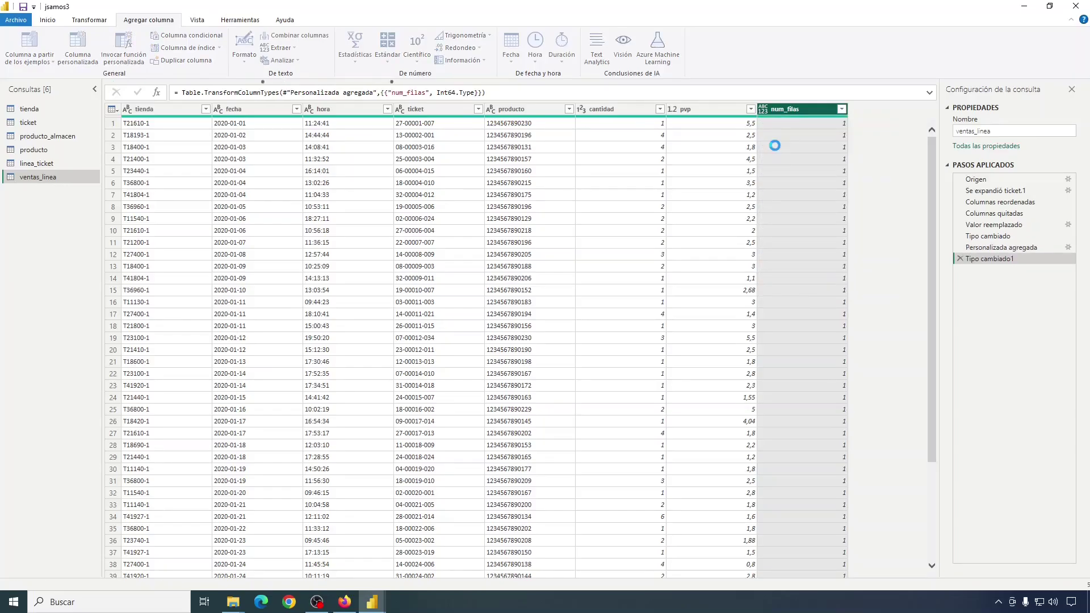
Check the fact tables in the Firefox OLAP schema and create a new query as a reference to ventas_linea.
key("alt+Tab")
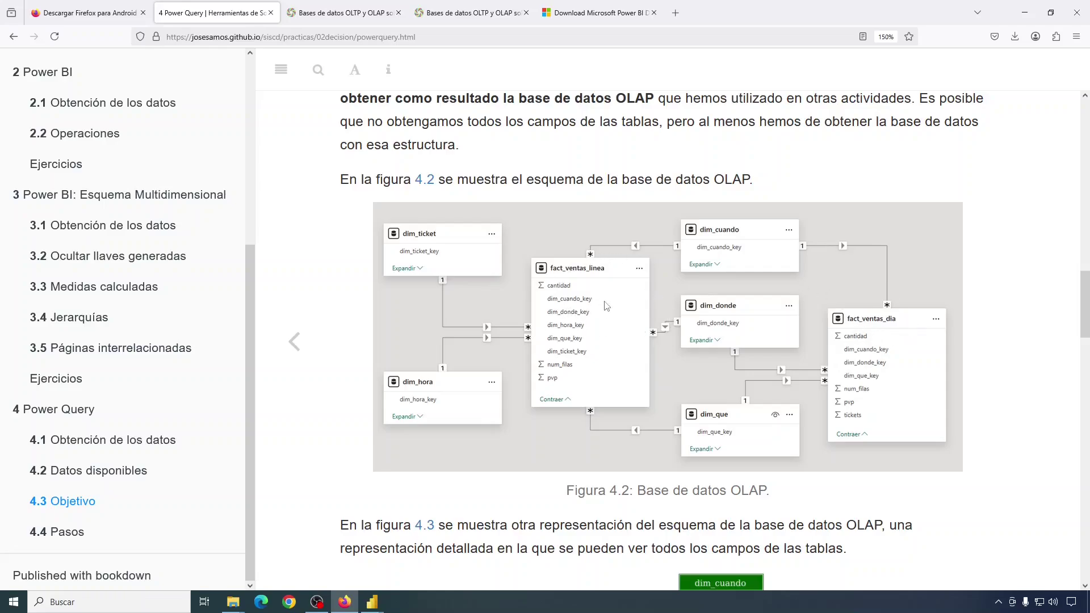
key("alt+Tab")
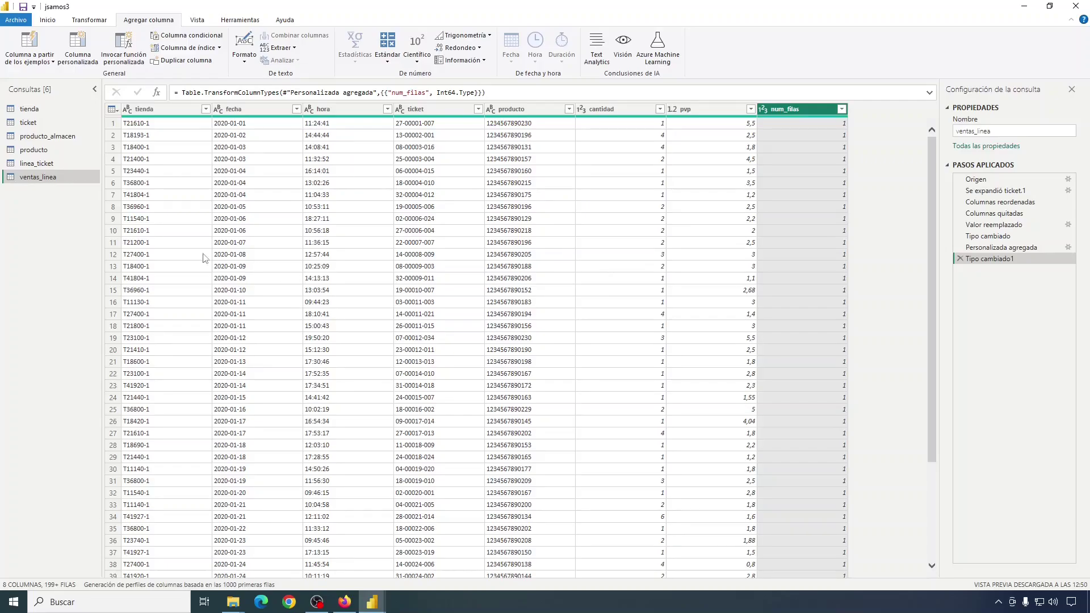
left_click(49, 21)
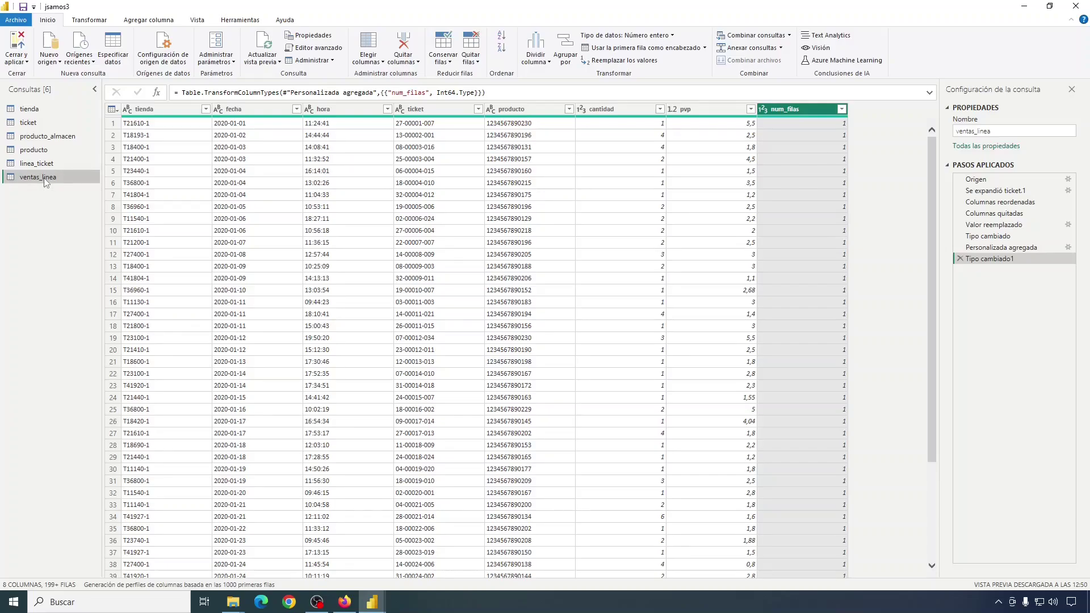
left_click(333, 63)
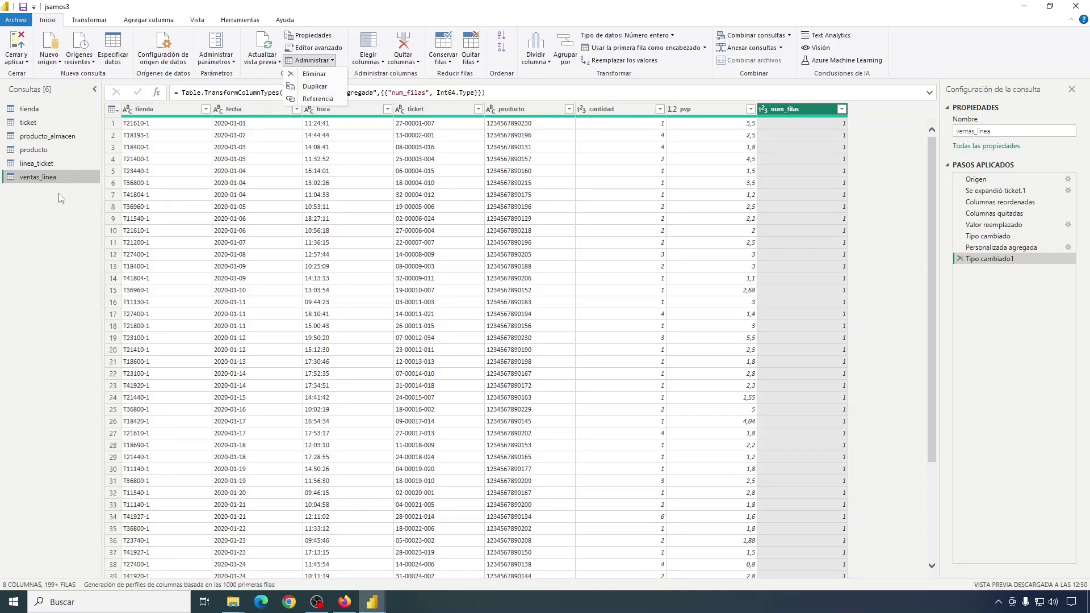
left_click(319, 100)
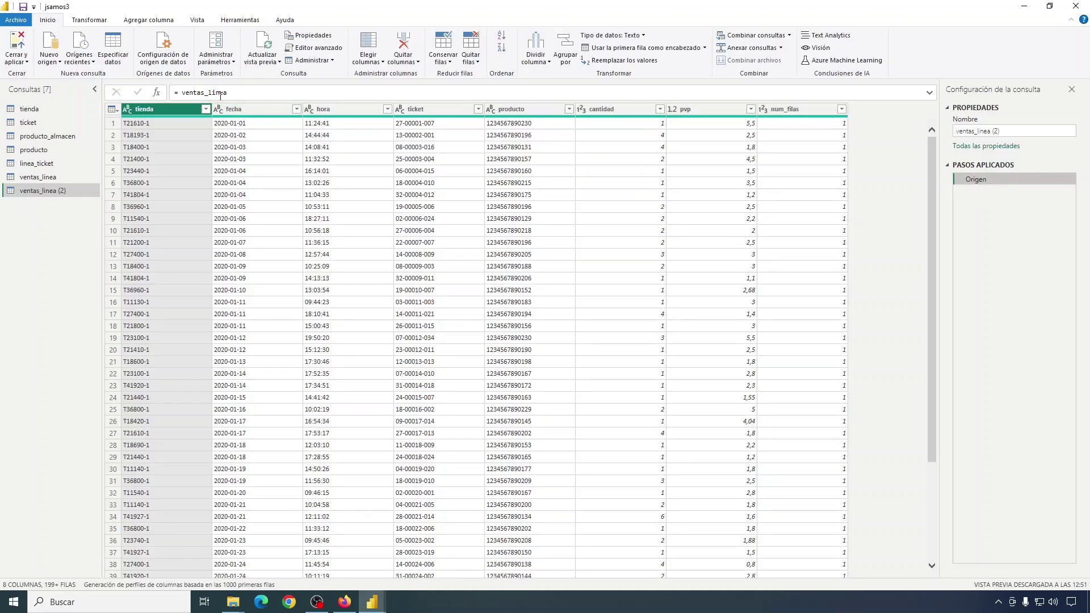
left_click(43, 178)
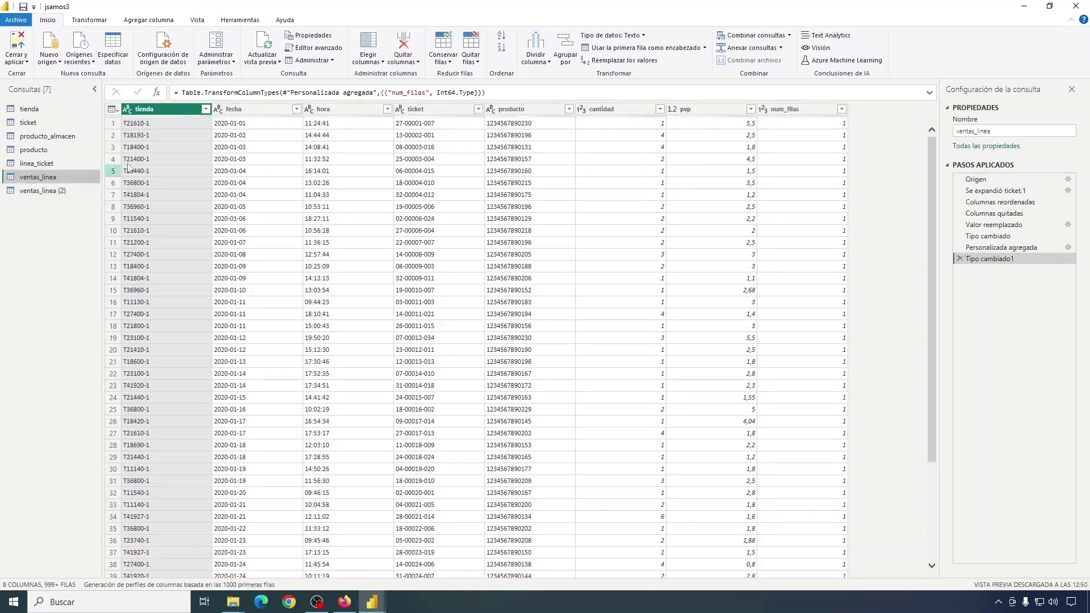
left_click(45, 191)
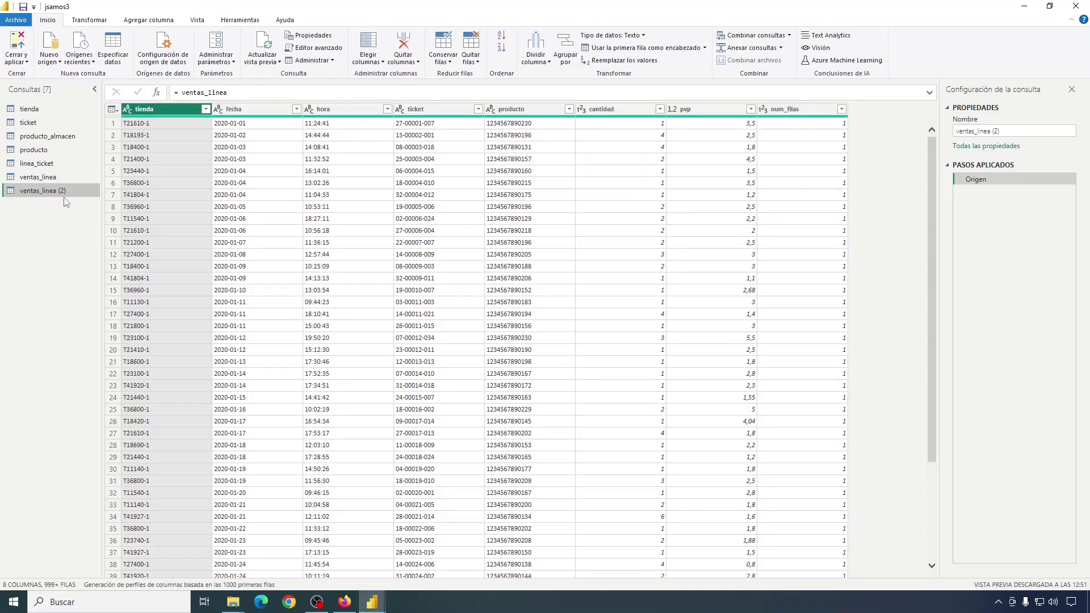
Rename the referenced query ventas_linea (2) as ventas_dia.
right_click(64, 192)
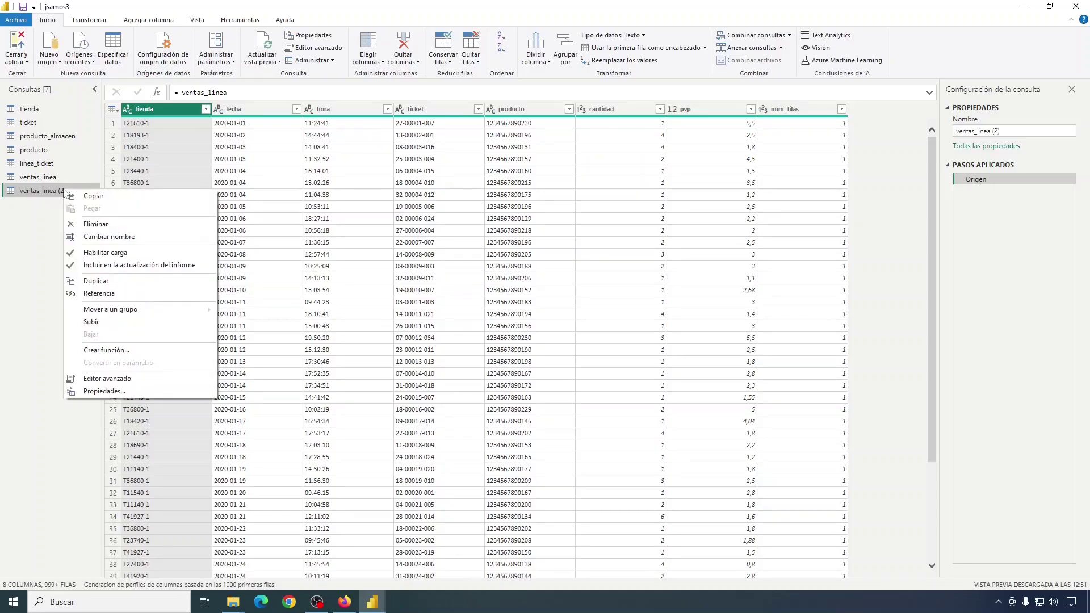
left_click(109, 236)
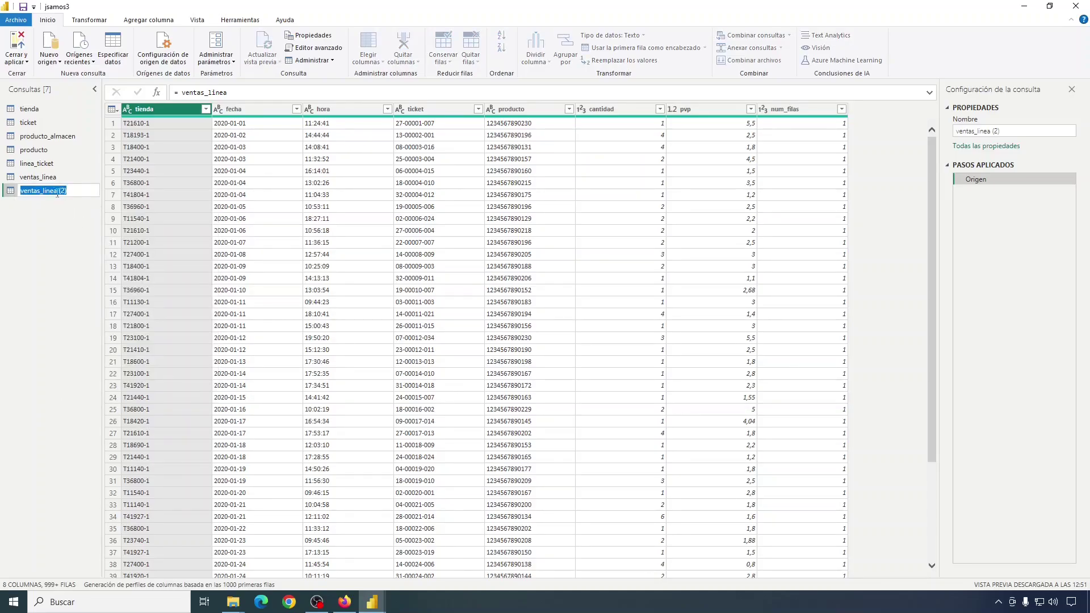
left_click_drag(43, 190, 102, 196)
type("dia")
key("Return")
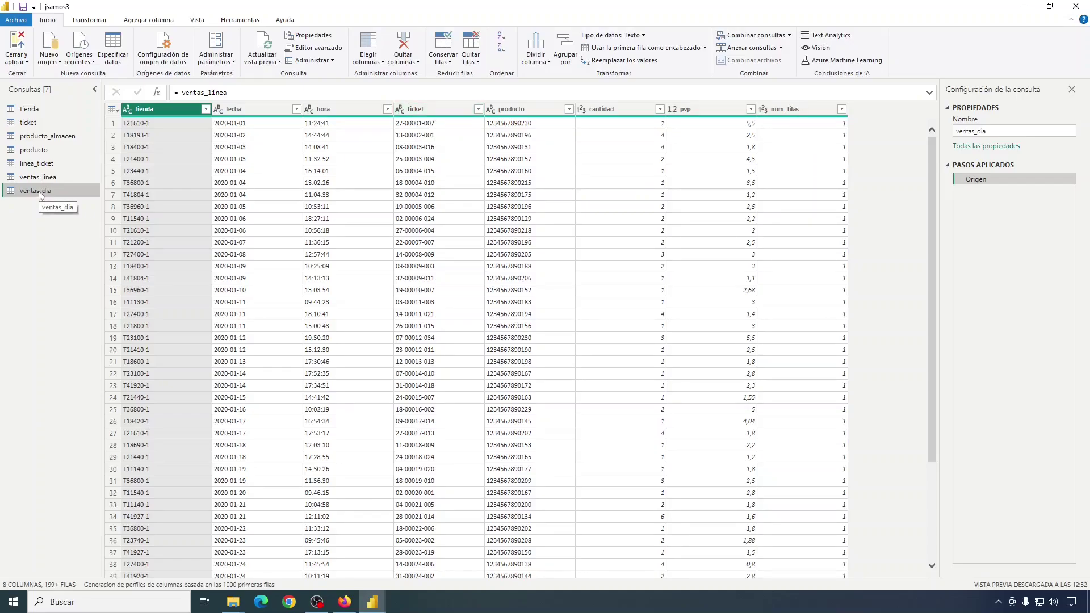
Start an advanced Group By on ventas_dia with tienda, fecha and producto as the grouping columns.
left_click(96, 23)
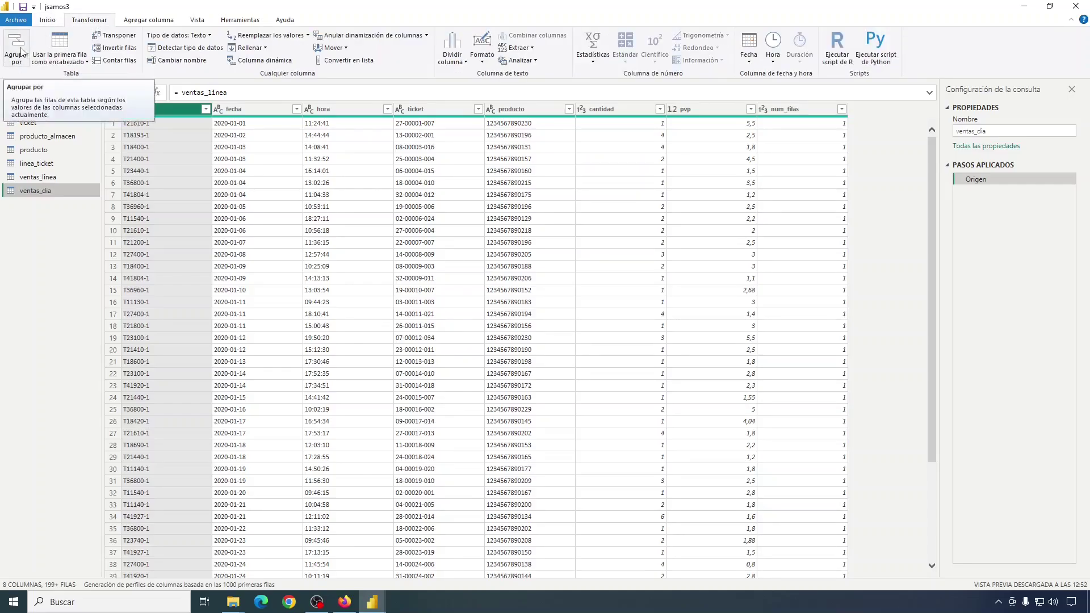
left_click(48, 20)
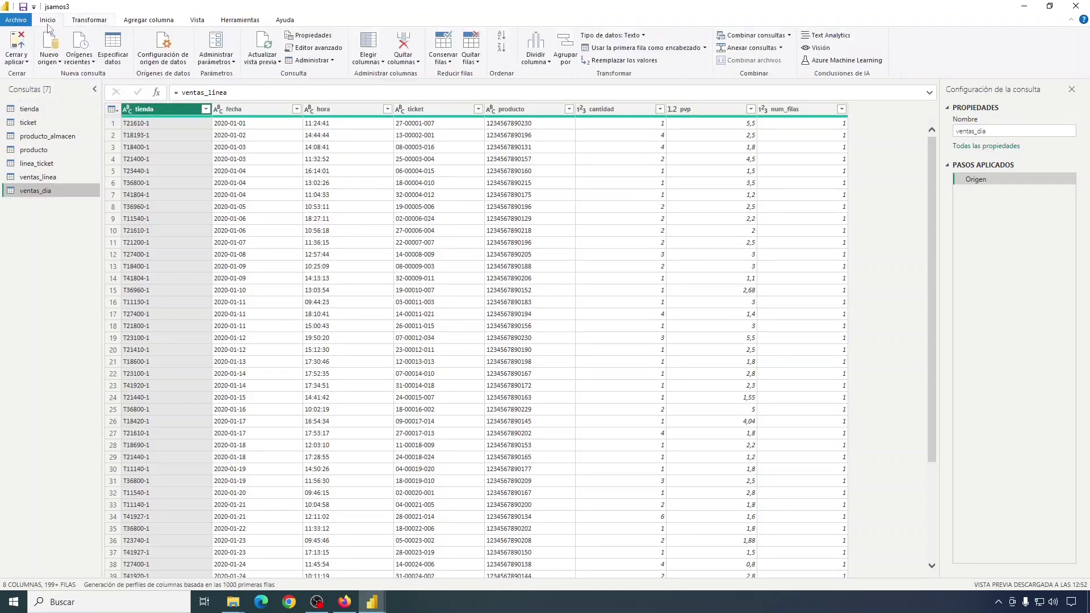
left_click(567, 49)
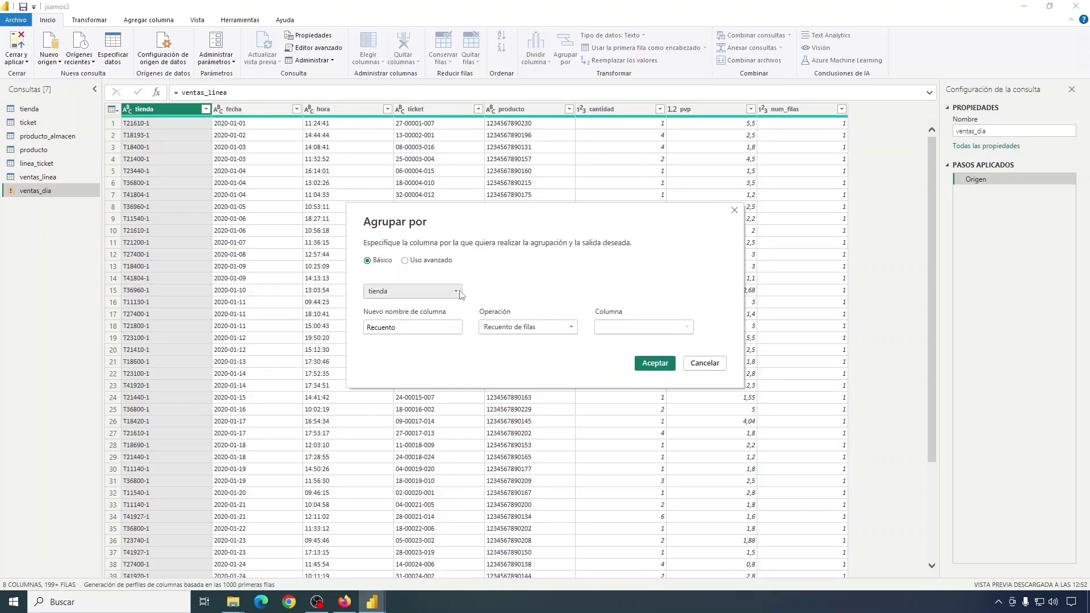
left_click(425, 262)
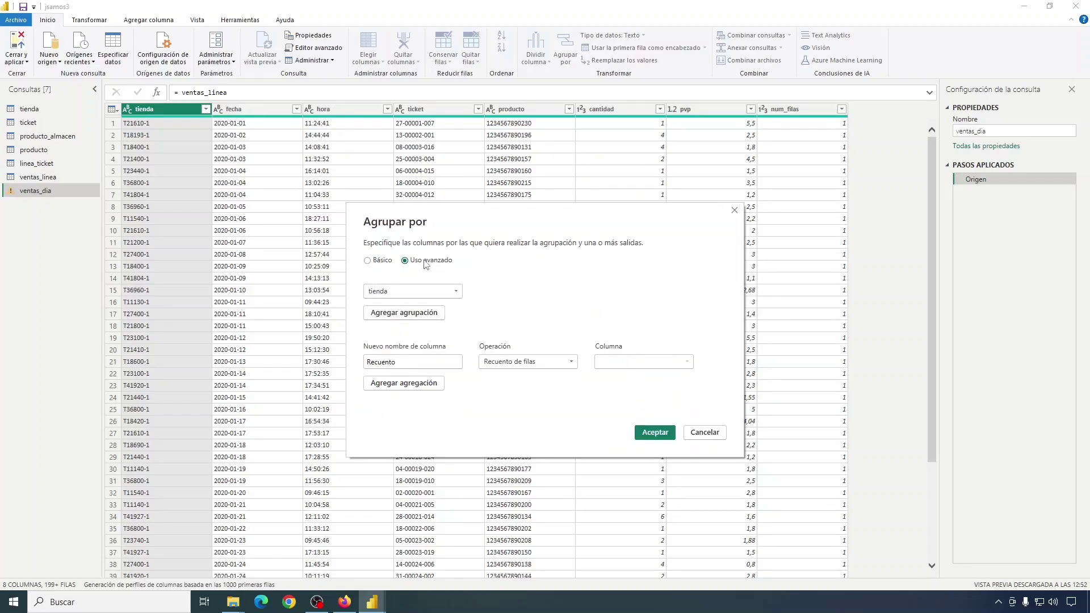
left_click(435, 292)
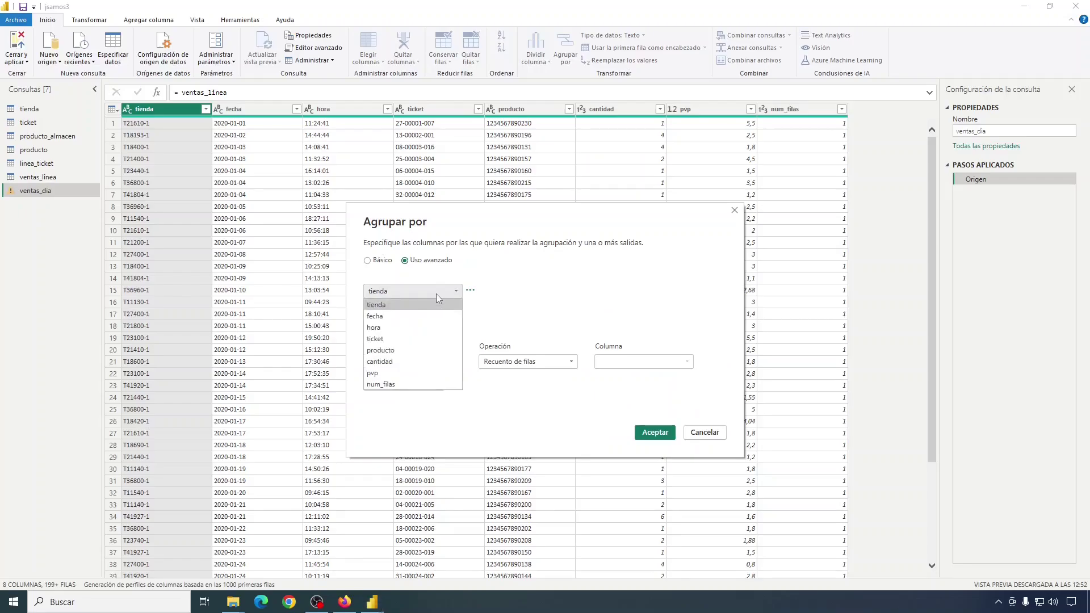
left_click(377, 306)
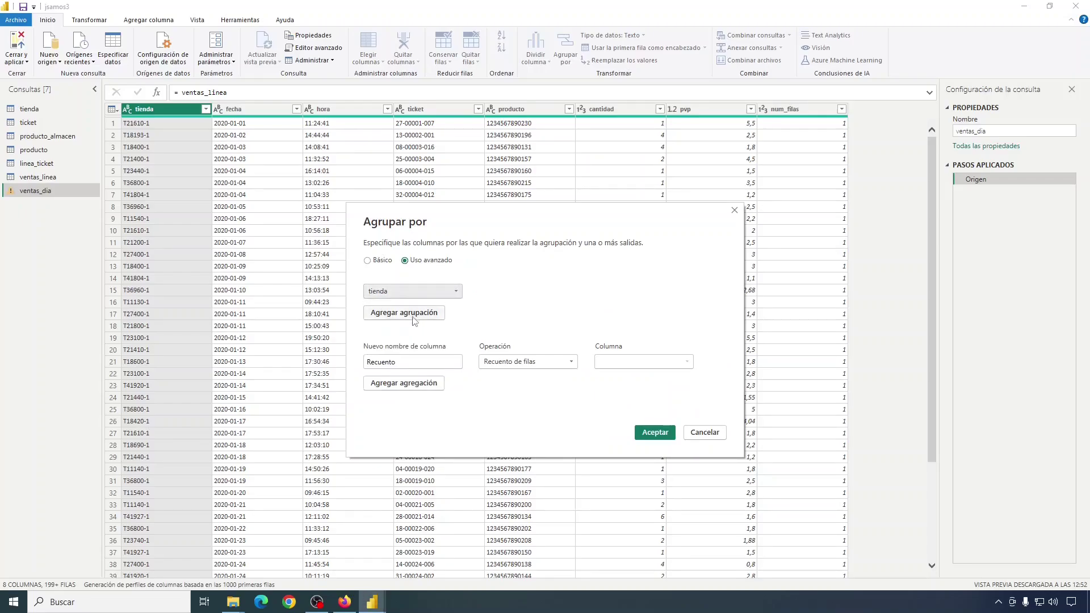
left_click(404, 313)
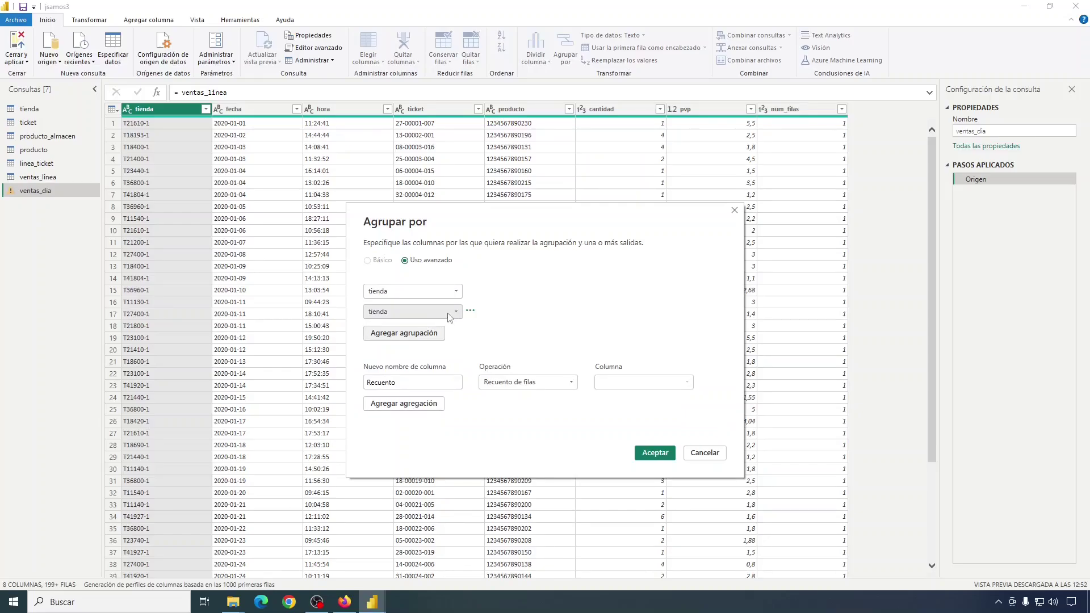
left_click(448, 314)
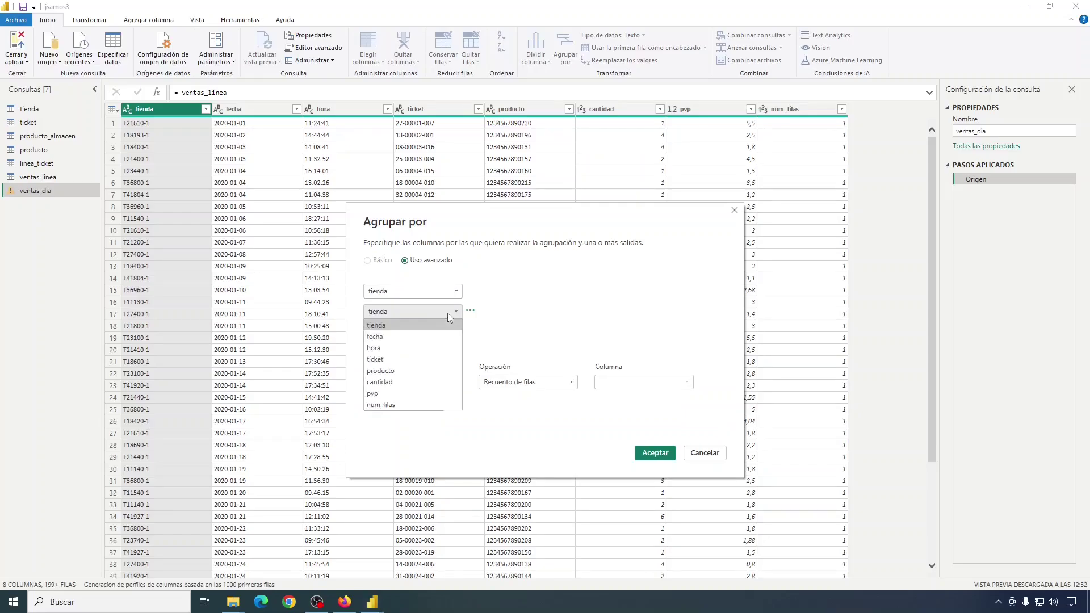
left_click(382, 338)
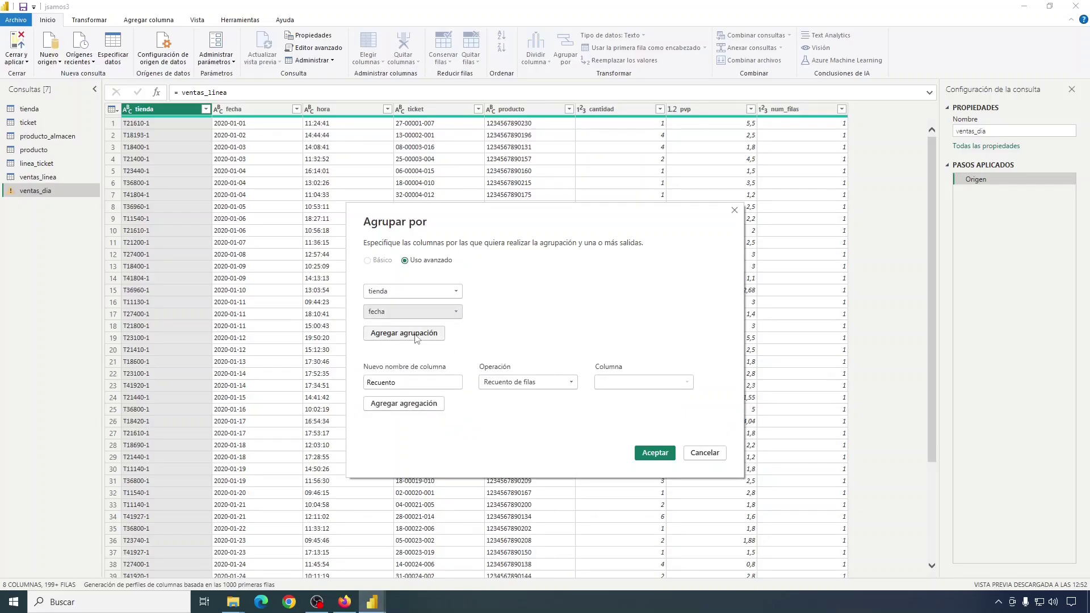
left_click(416, 334)
left_click(446, 330)
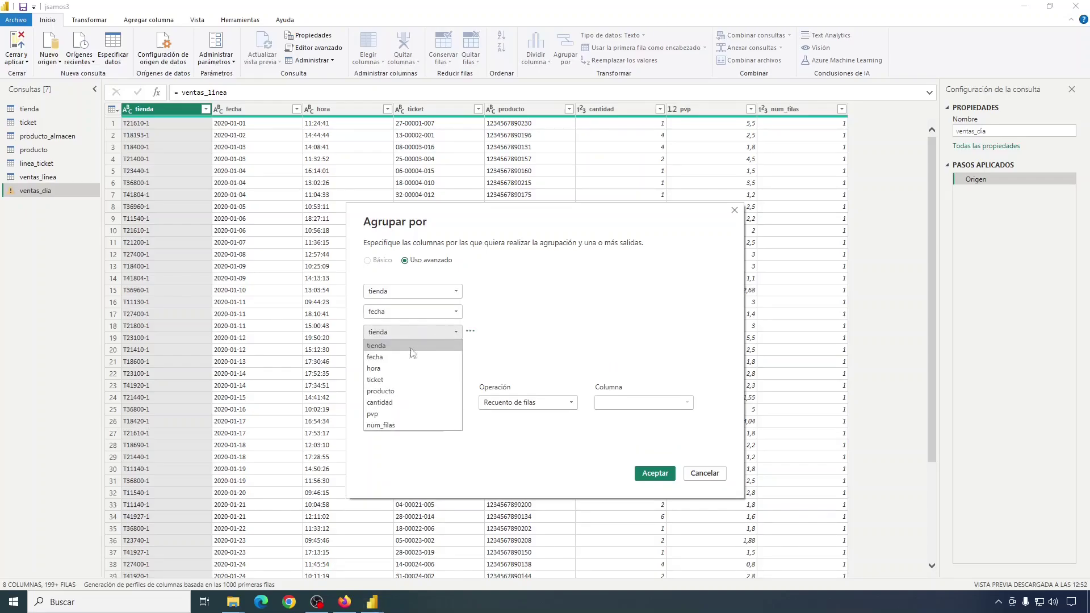
left_click(390, 391)
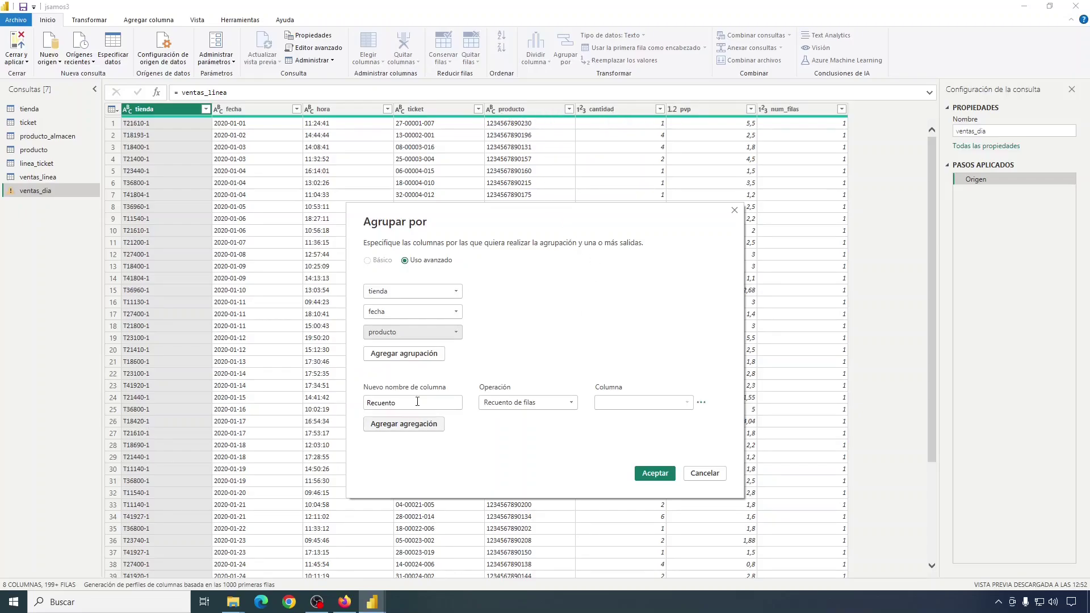
Define the first aggregation of the grouping as cantidad, using Suma of the cantidad column.
left_click_drag(396, 402, 337, 407)
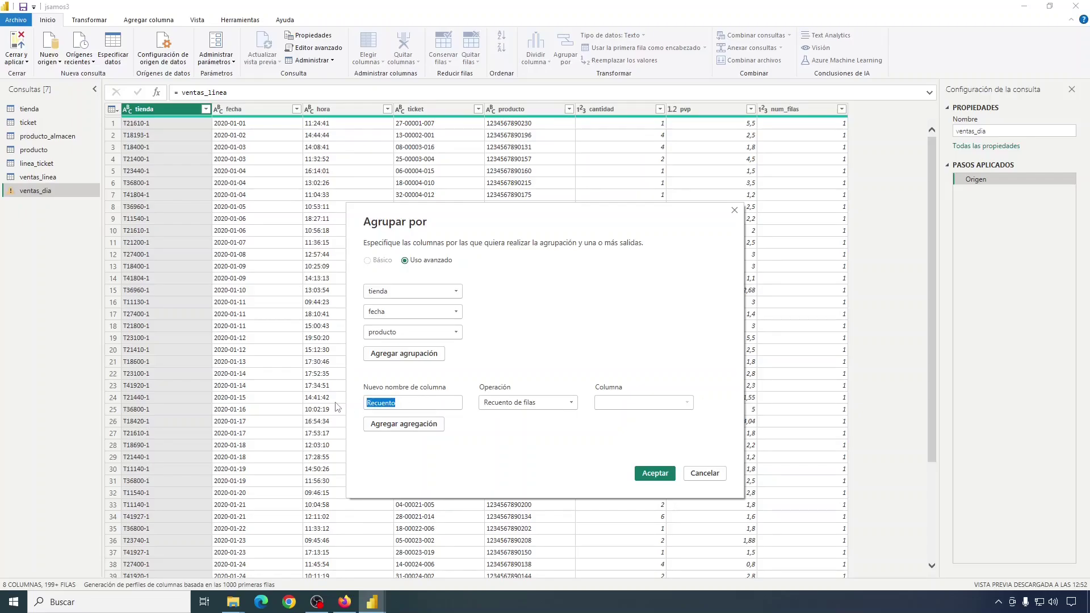
type("canti")
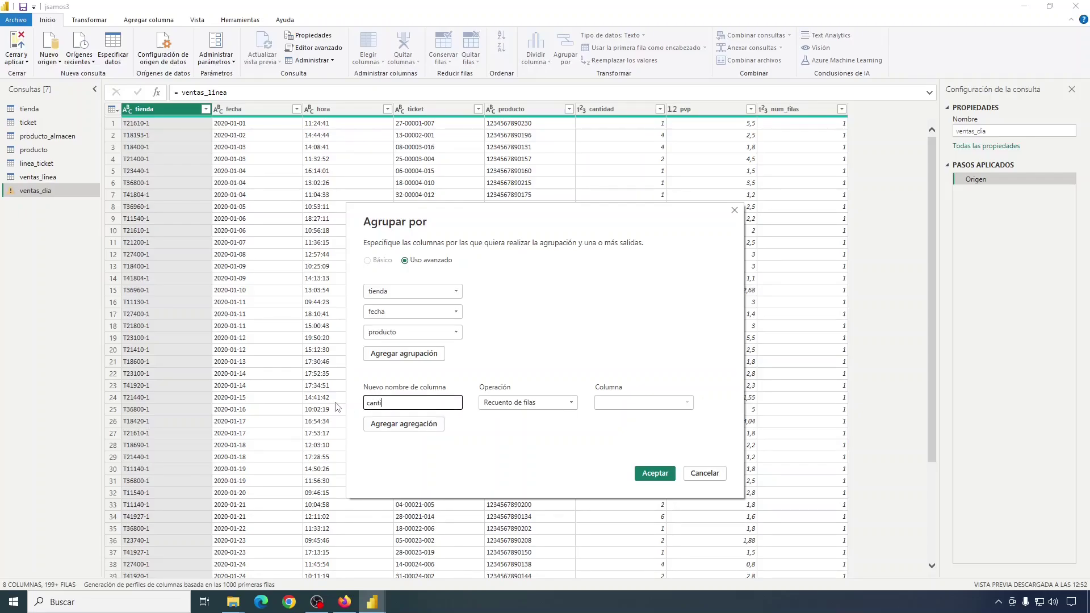
type("dad")
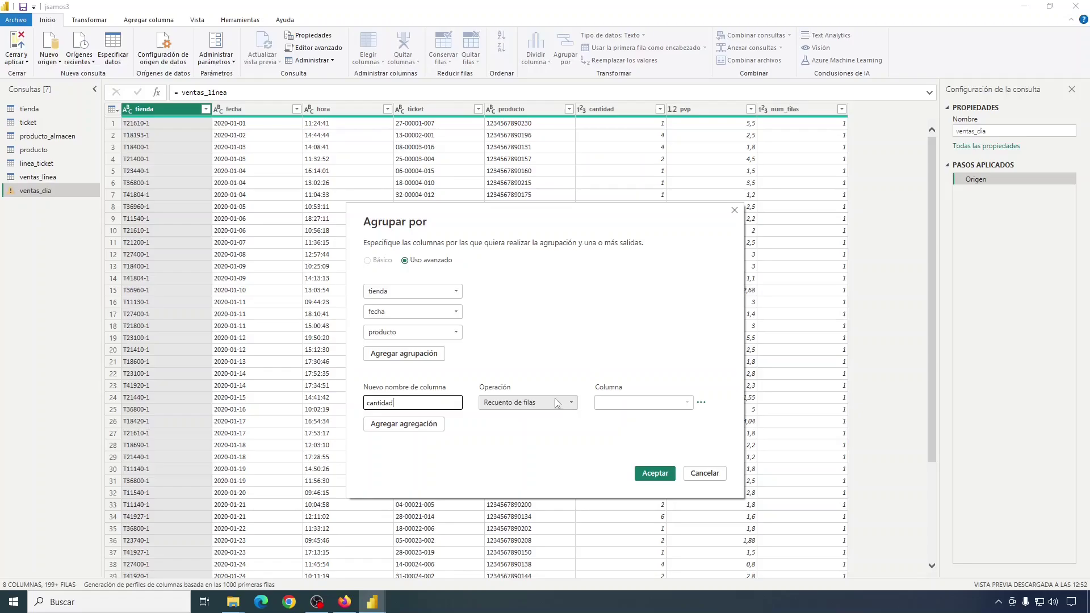
left_click(556, 403)
left_click(510, 416)
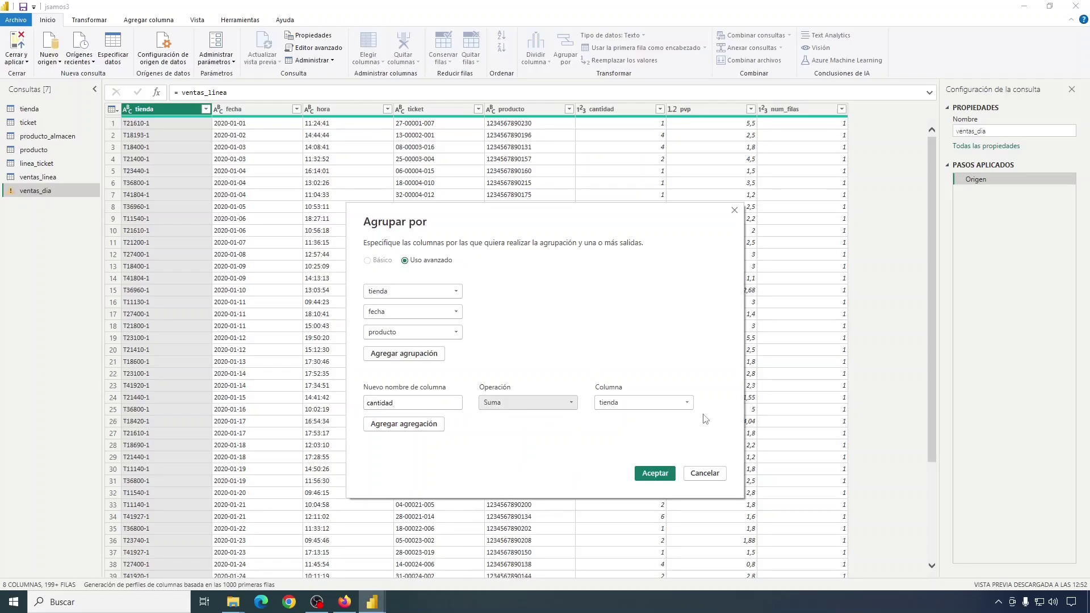
left_click(673, 403)
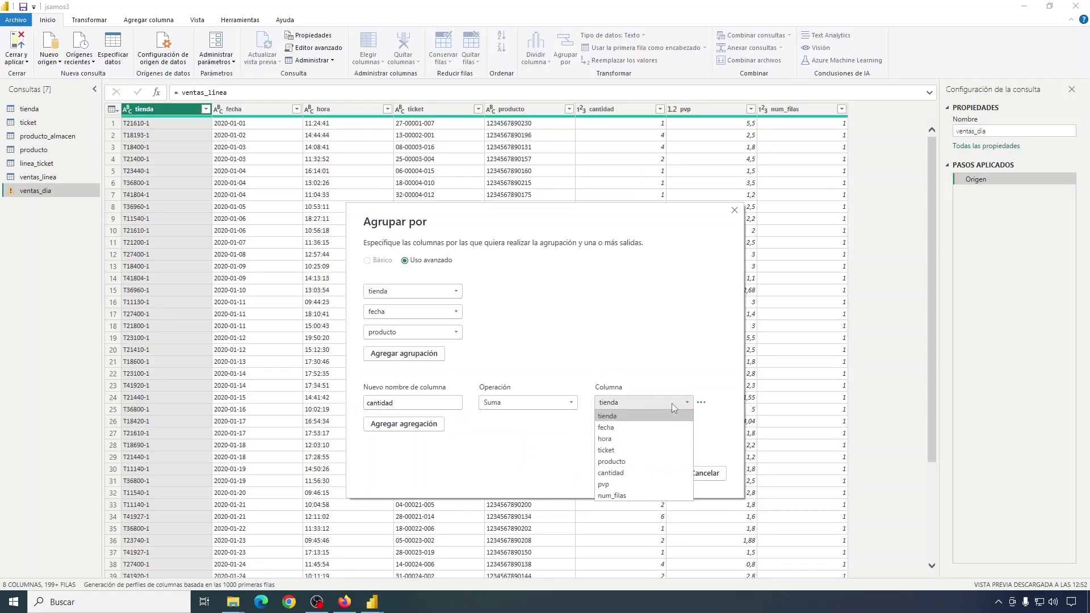
left_click(612, 473)
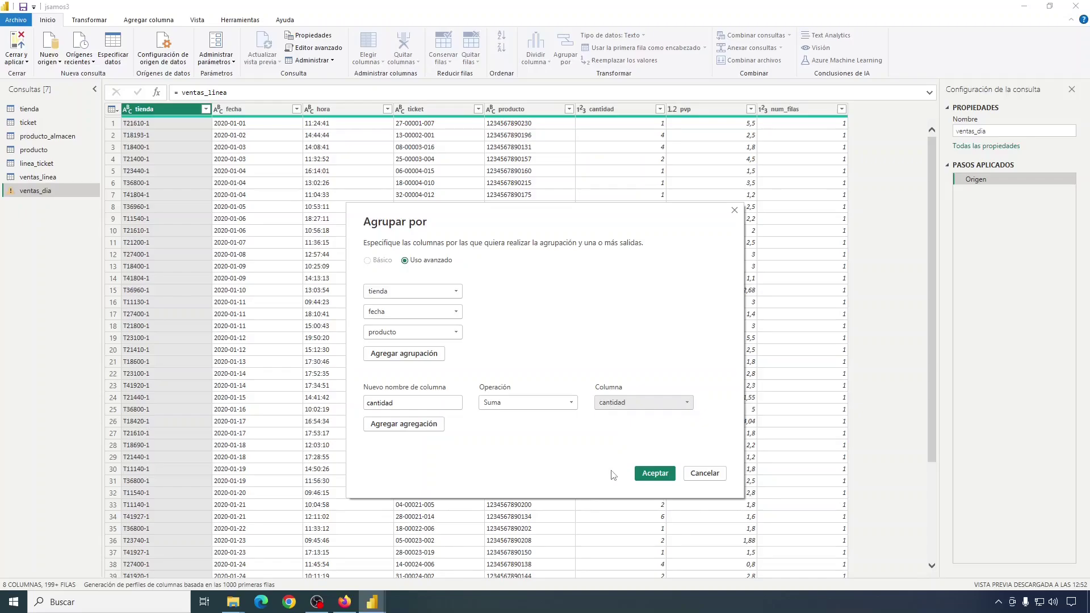
Add a second aggregation named pvp that calculates the Promedio of the pvp column.
left_click(401, 430)
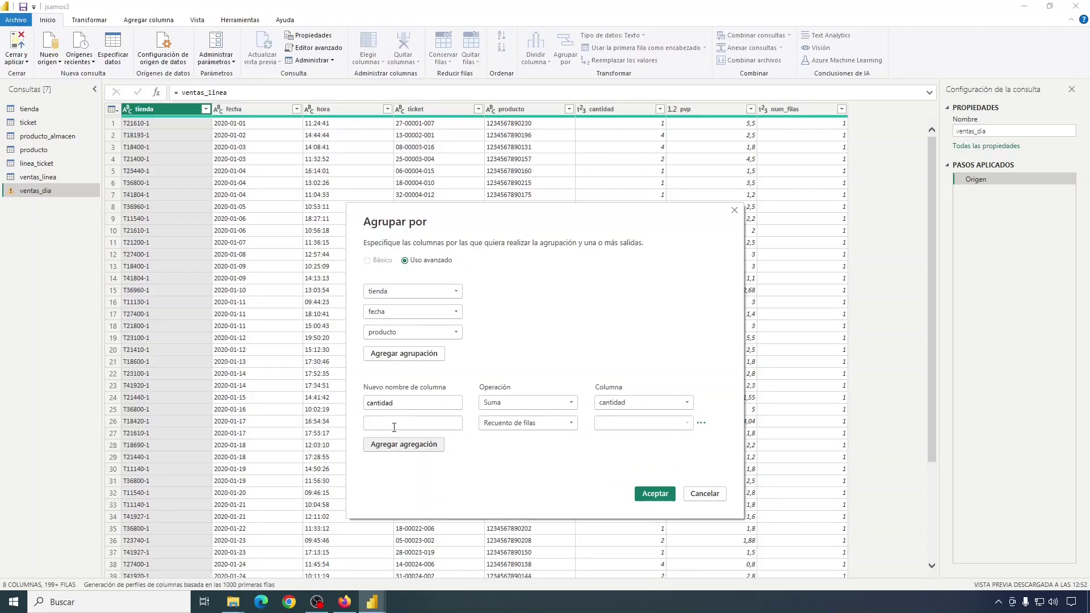
left_click(394, 425)
type("pvp")
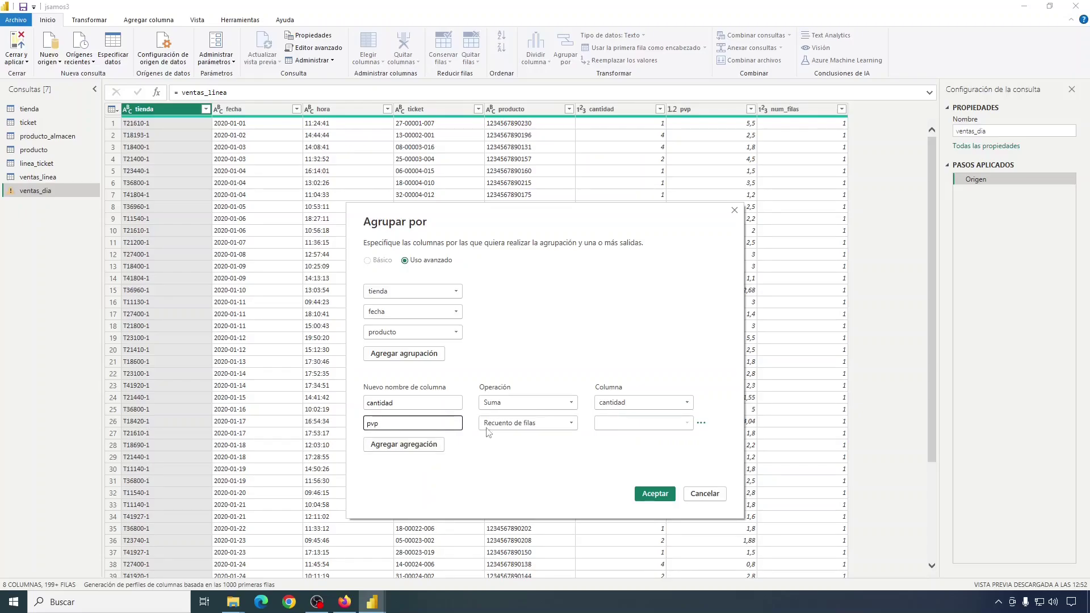
left_click(558, 425)
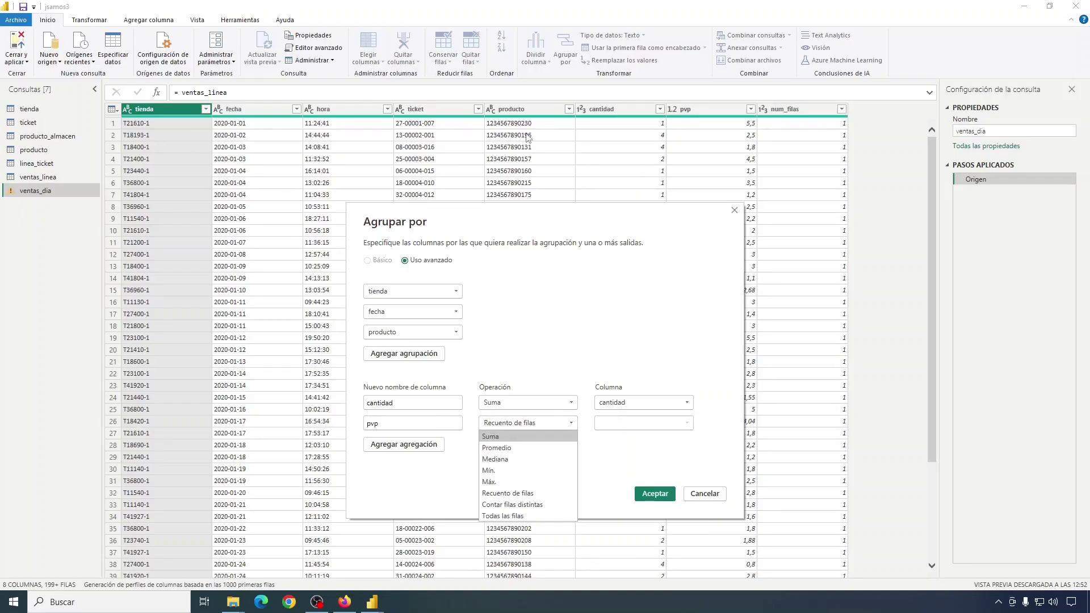
left_click(498, 448)
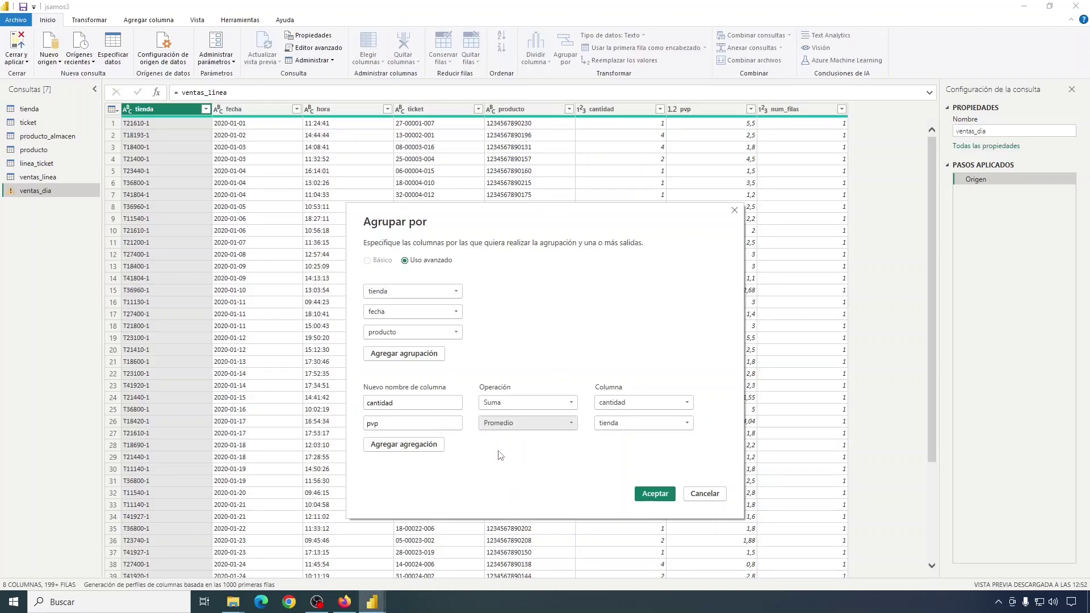
left_click(639, 422)
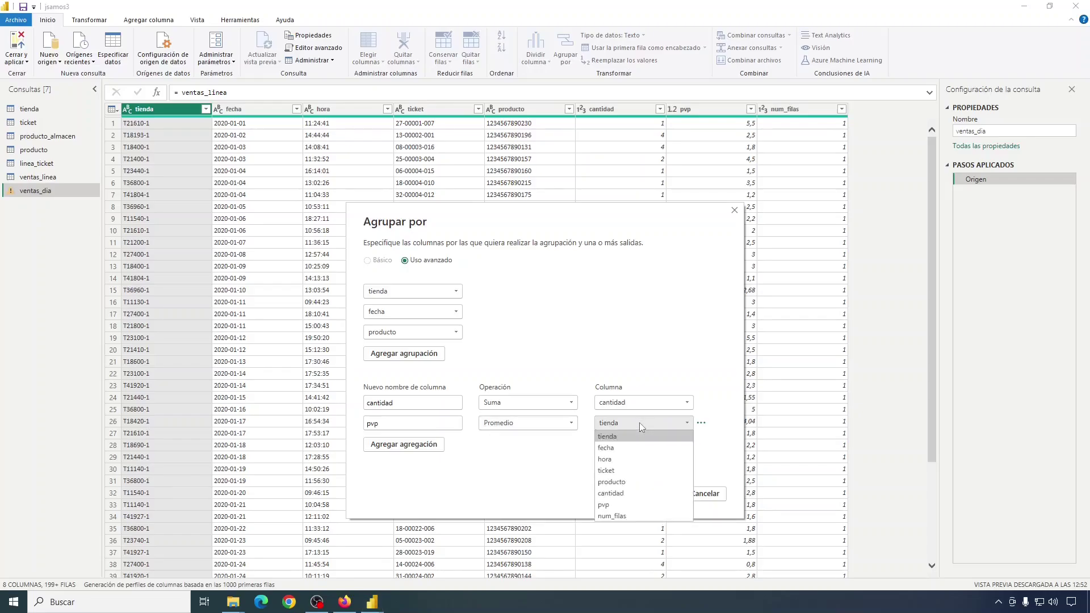
left_click(604, 505)
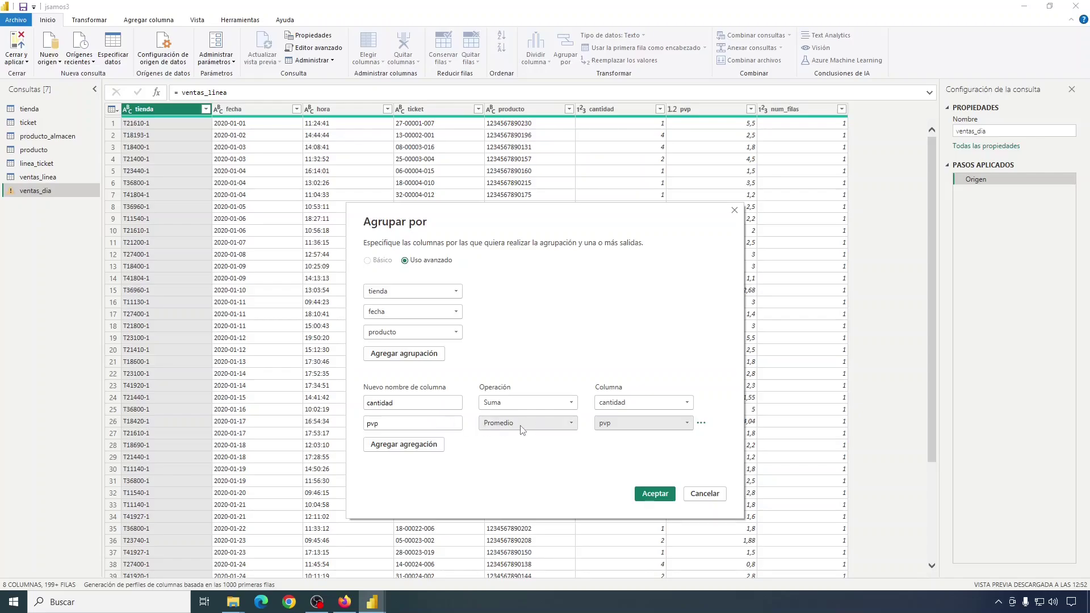
Add a third aggregation named tickets that uses Recuento de filas.
left_click(407, 447)
left_click(392, 444)
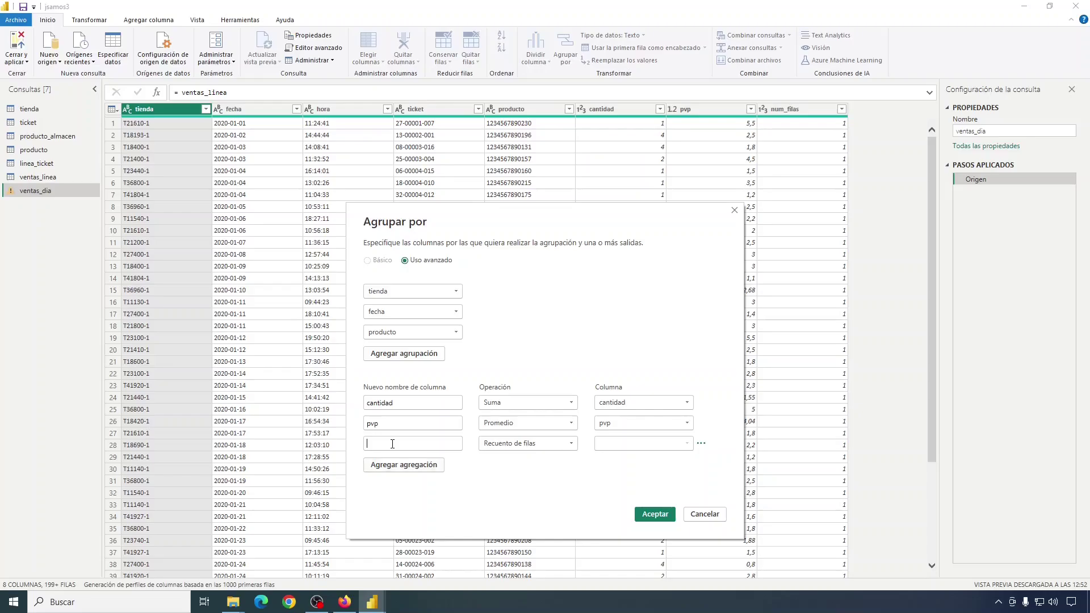
type("tickets")
Add a fourth aggregation named num_filas as the Suma of num_filas, and apply the grouping to ventas_dia.
left_click(407, 467)
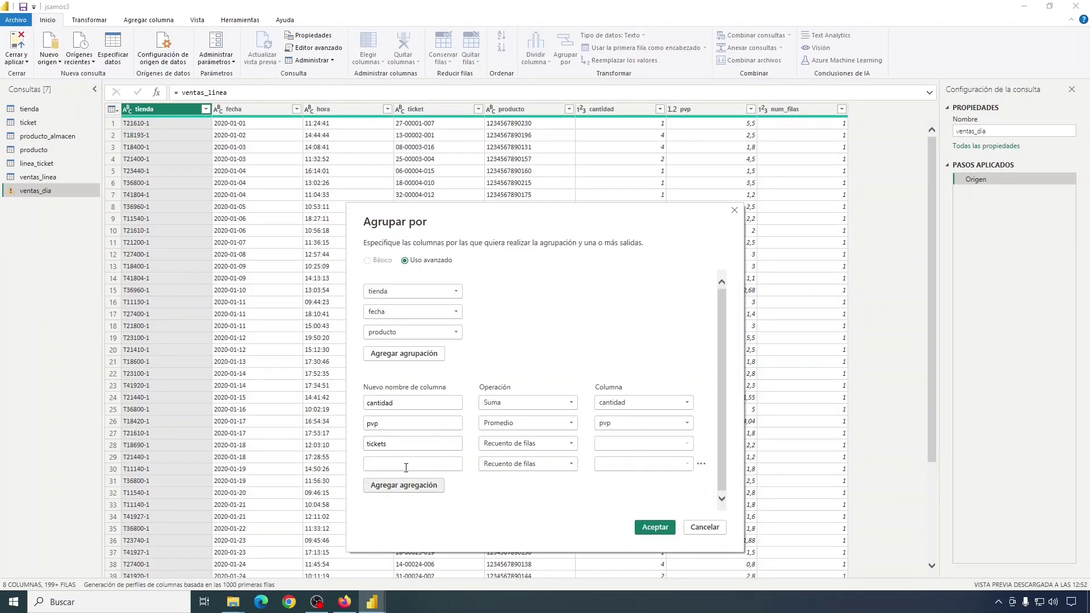
type("num_filas")
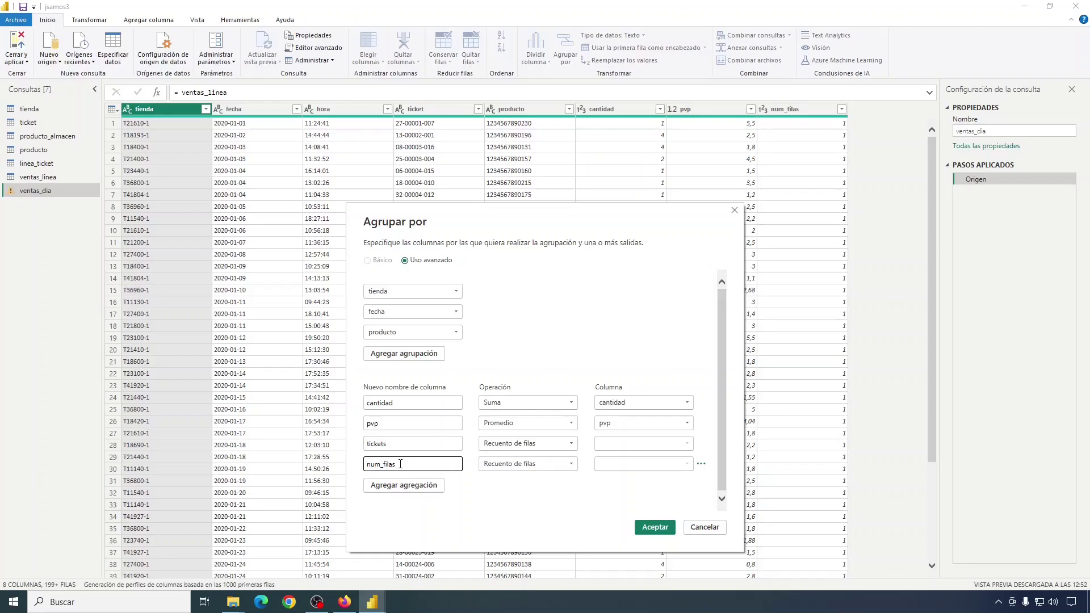
left_click(528, 464)
left_click(490, 481)
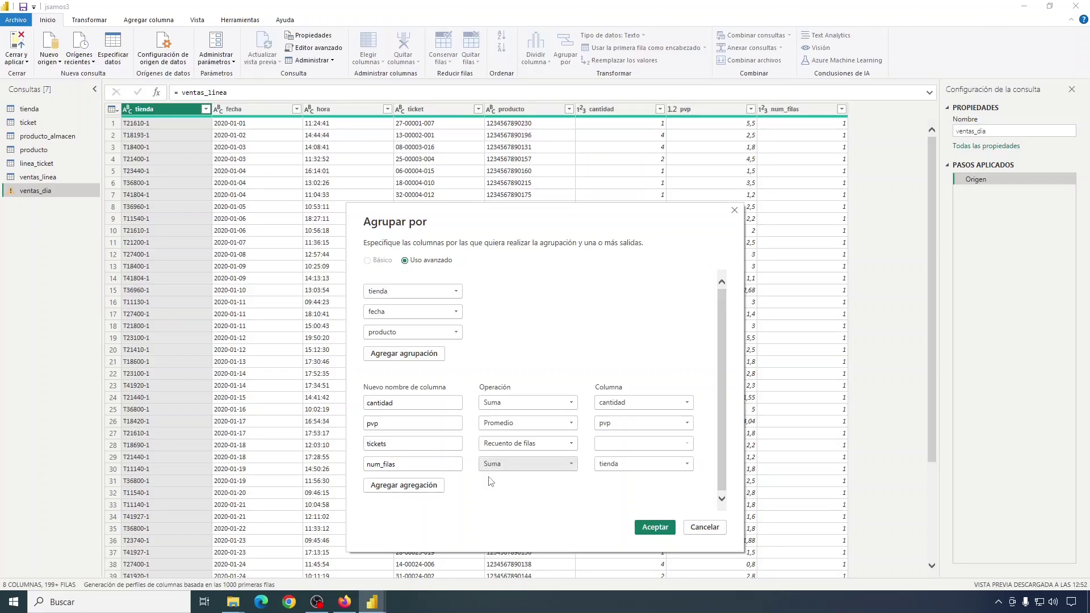
left_click(635, 464)
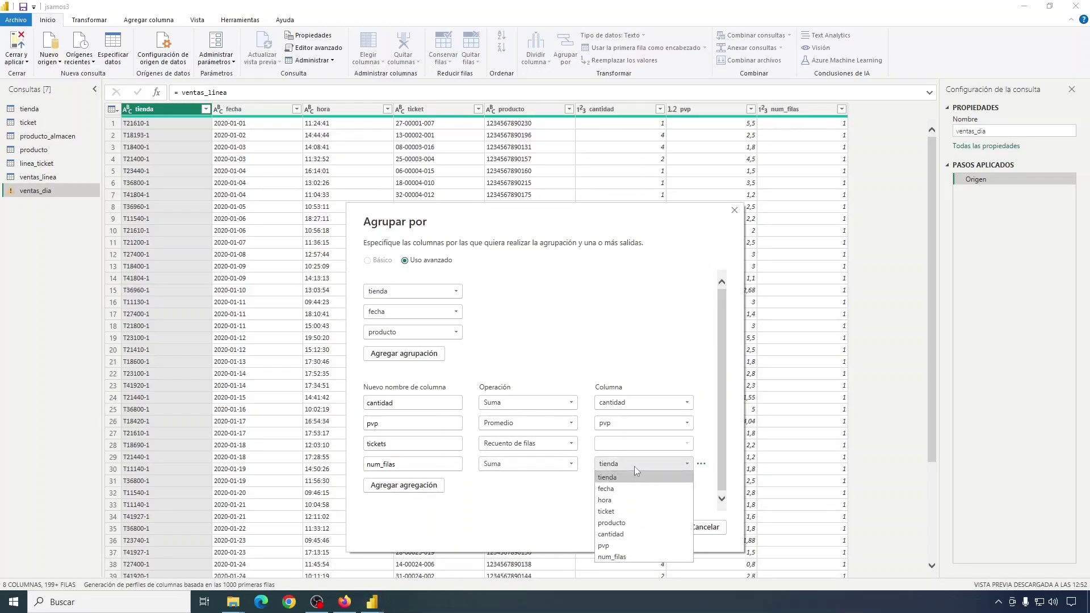
left_click(612, 557)
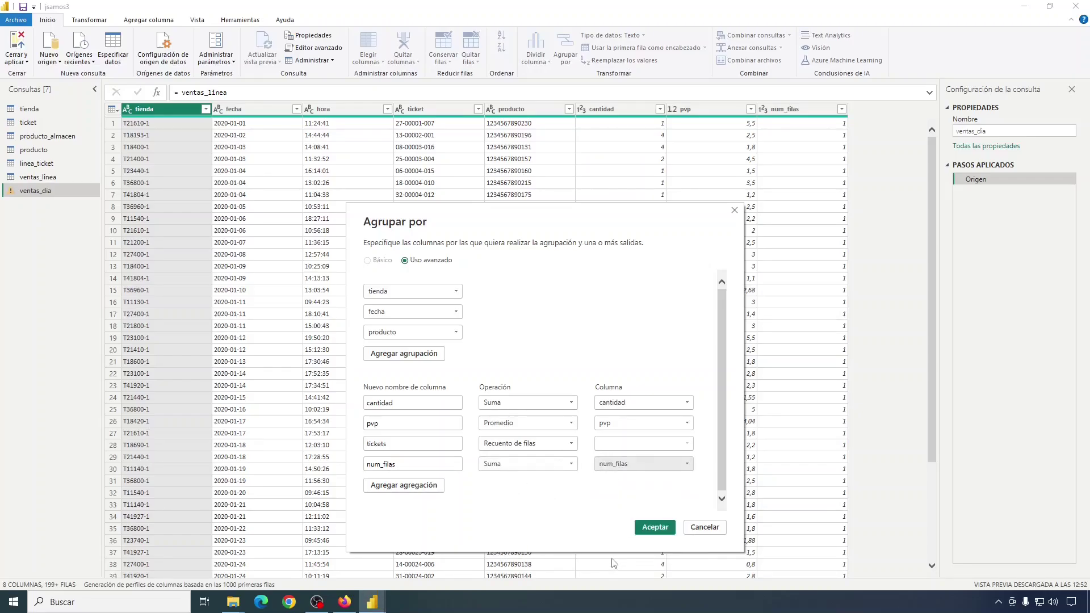
left_click(650, 527)
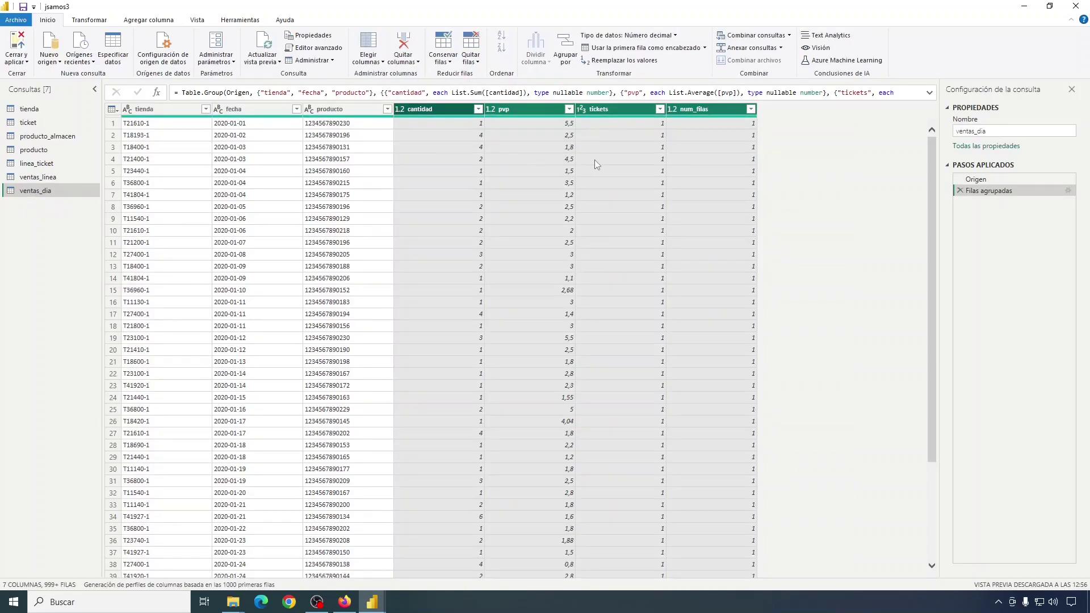
Set the grouped cantidad column's type to Número entero and remove the num_filas column from ventas_dia.
left_click(399, 111)
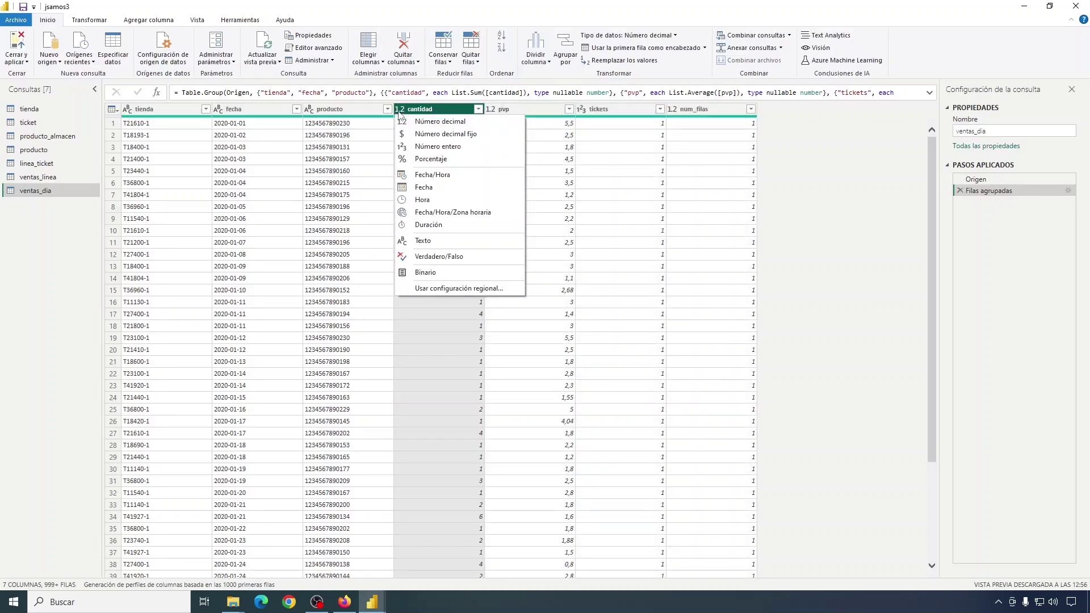
left_click(425, 147)
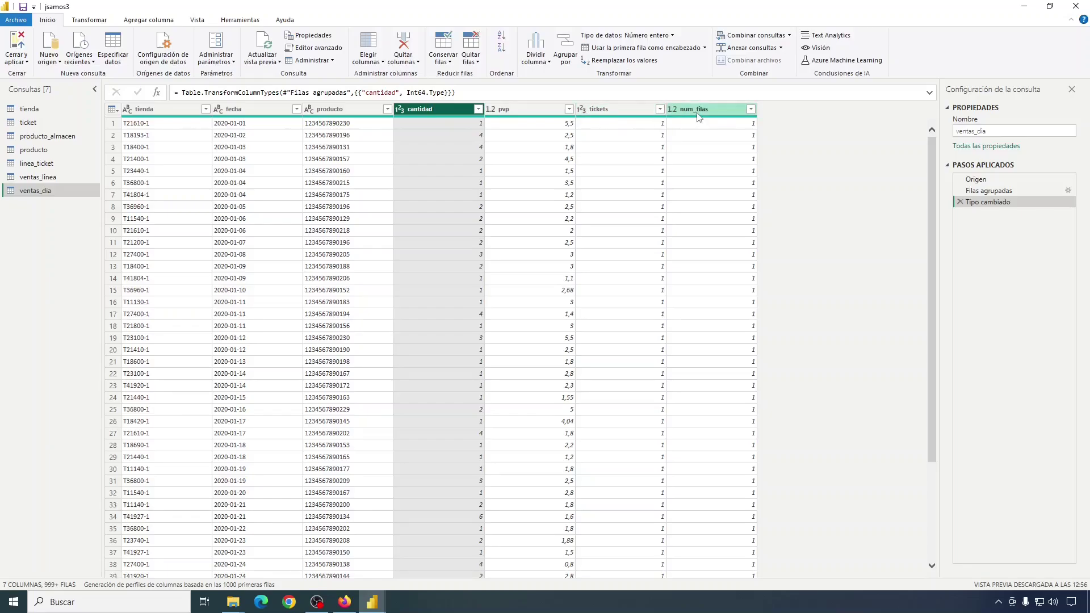
scroll(701, 153, "down", 15)
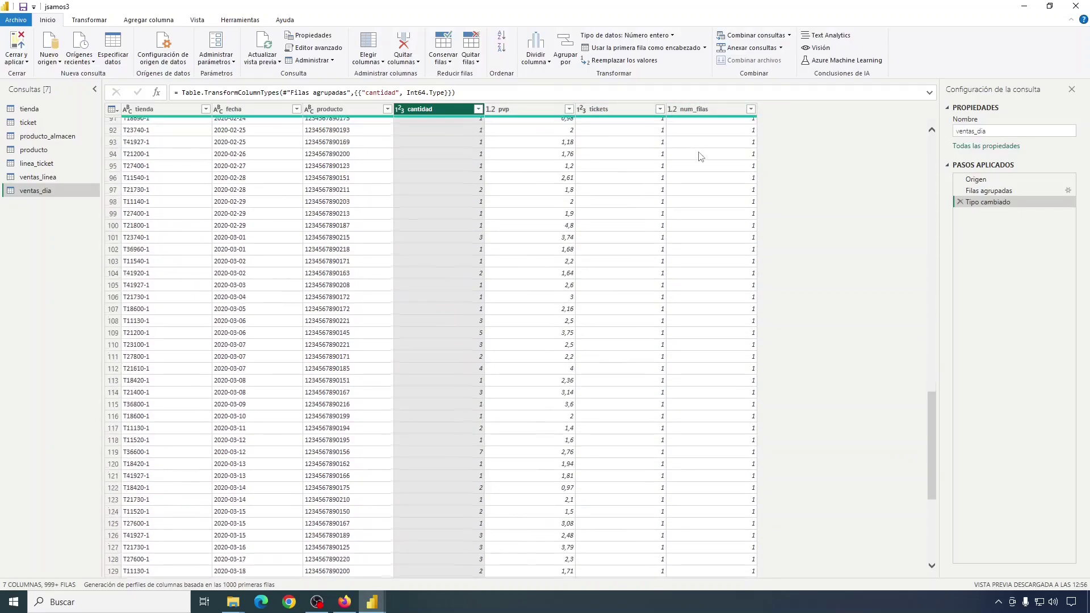
scroll(701, 156, "up", 15)
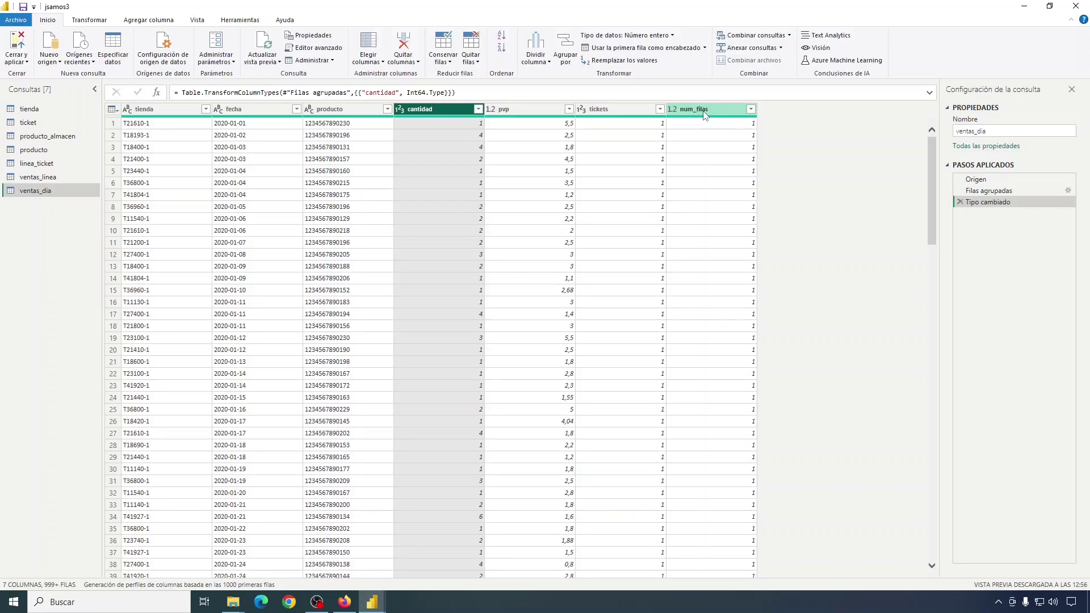
right_click(704, 111)
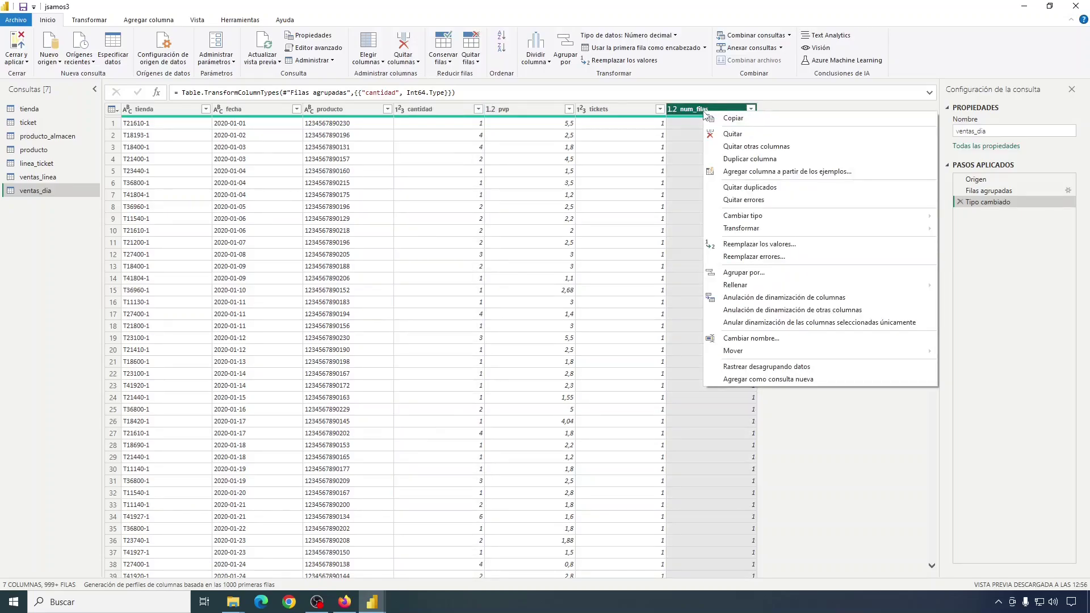
left_click(731, 135)
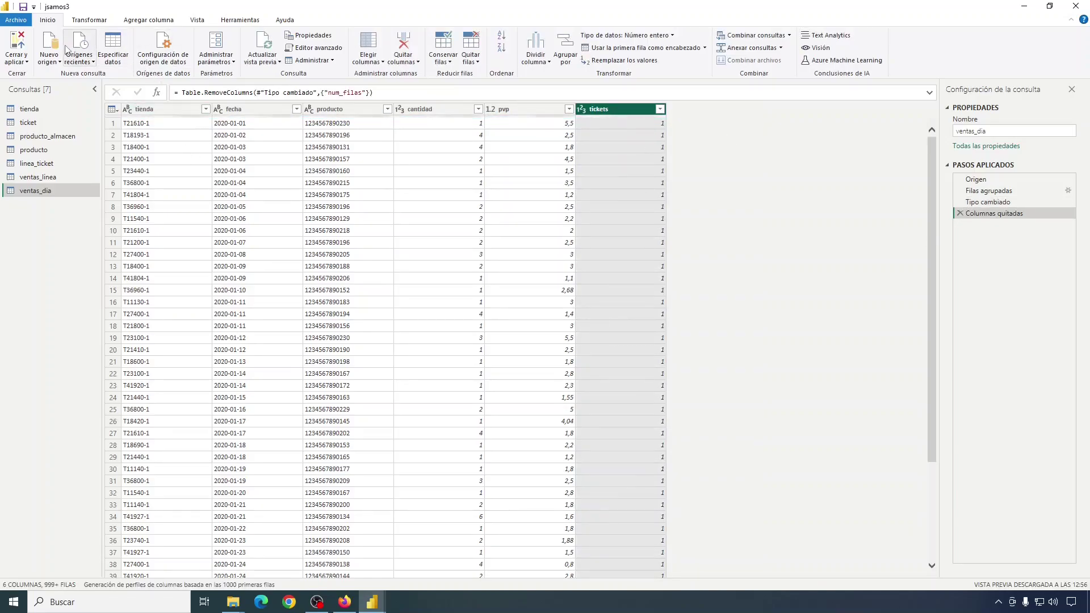
Add a custom column num_filas with formula 1 to ventas_dia and set its type to Número entero.
left_click(138, 23)
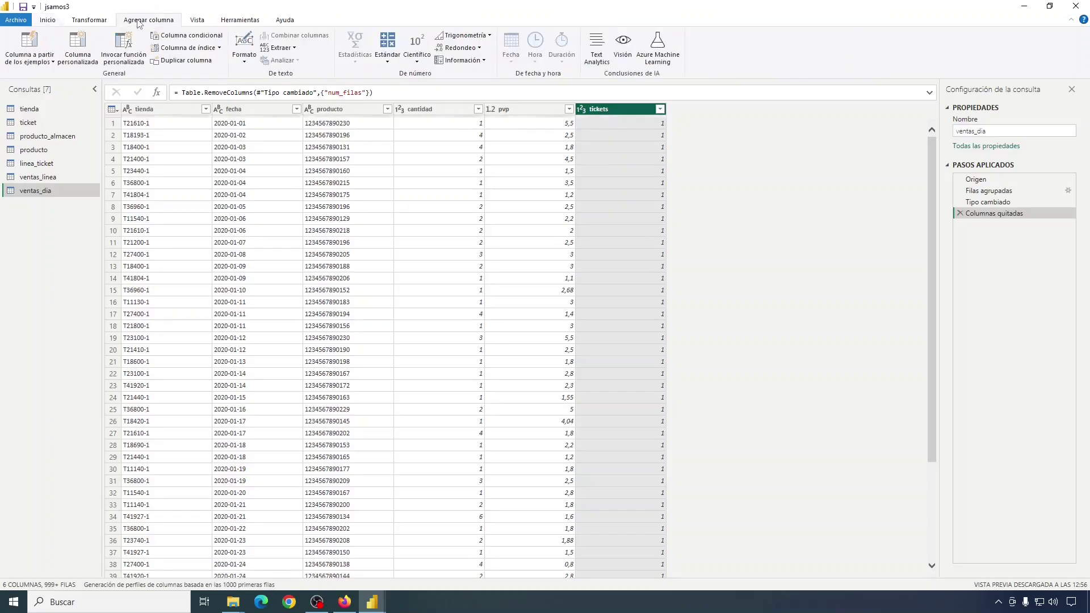
left_click(80, 45)
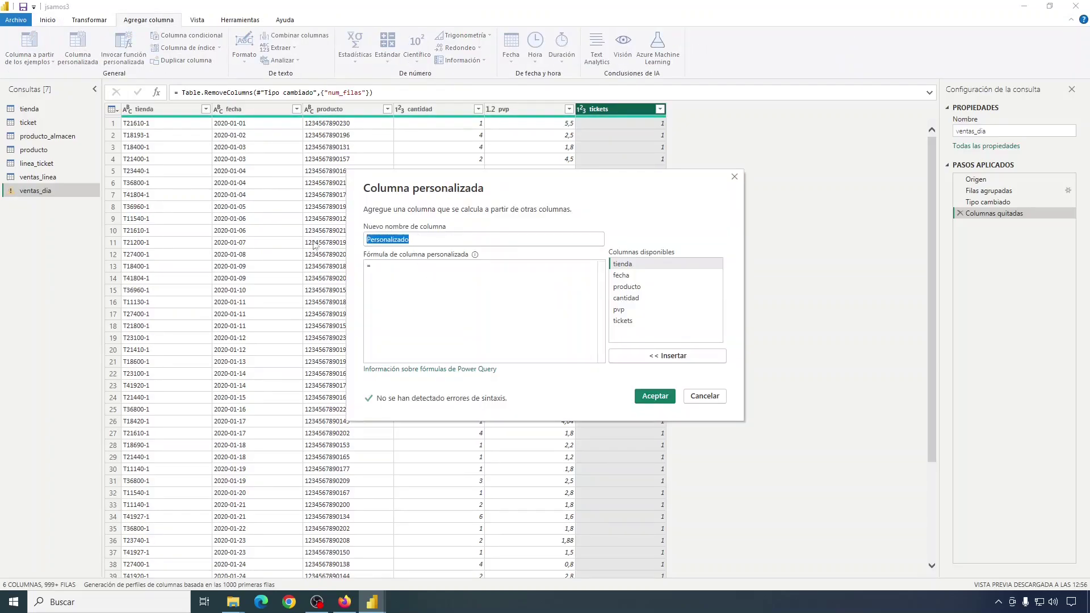
type("num_filas")
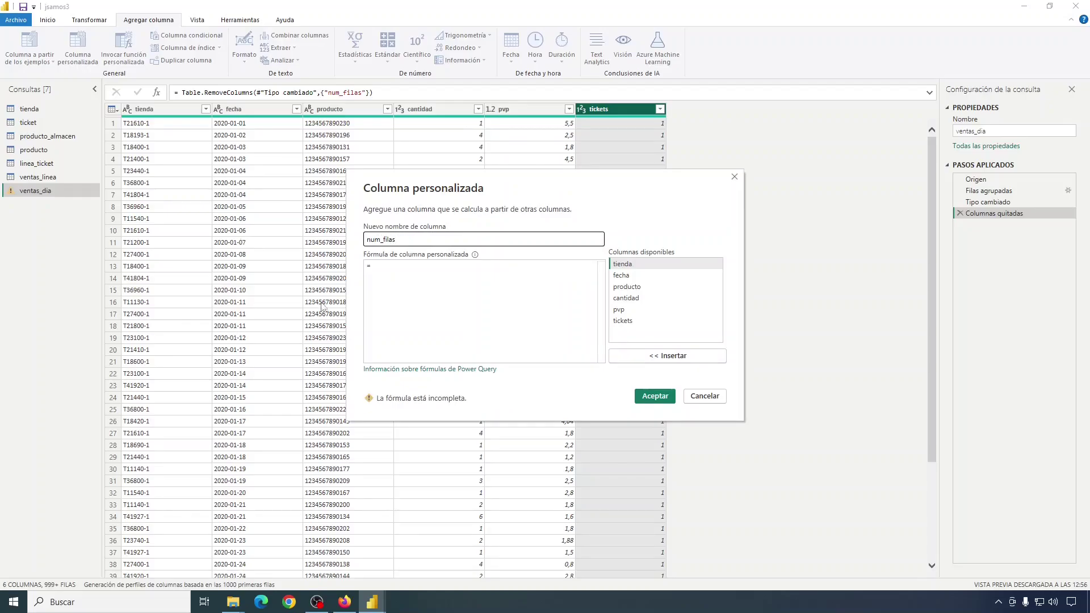
left_click(421, 266)
type("1")
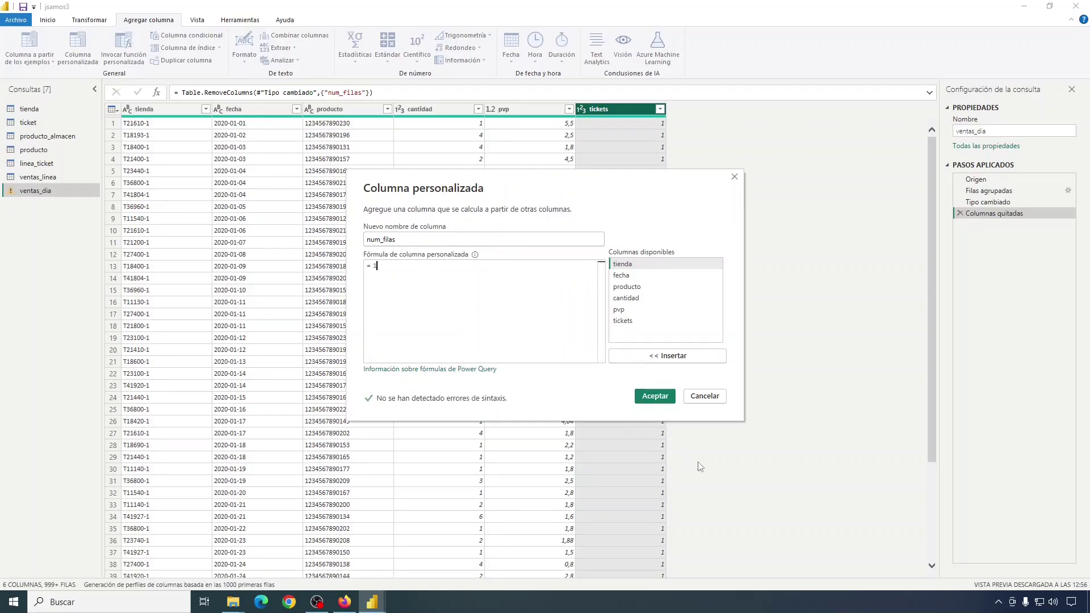
left_click(655, 396)
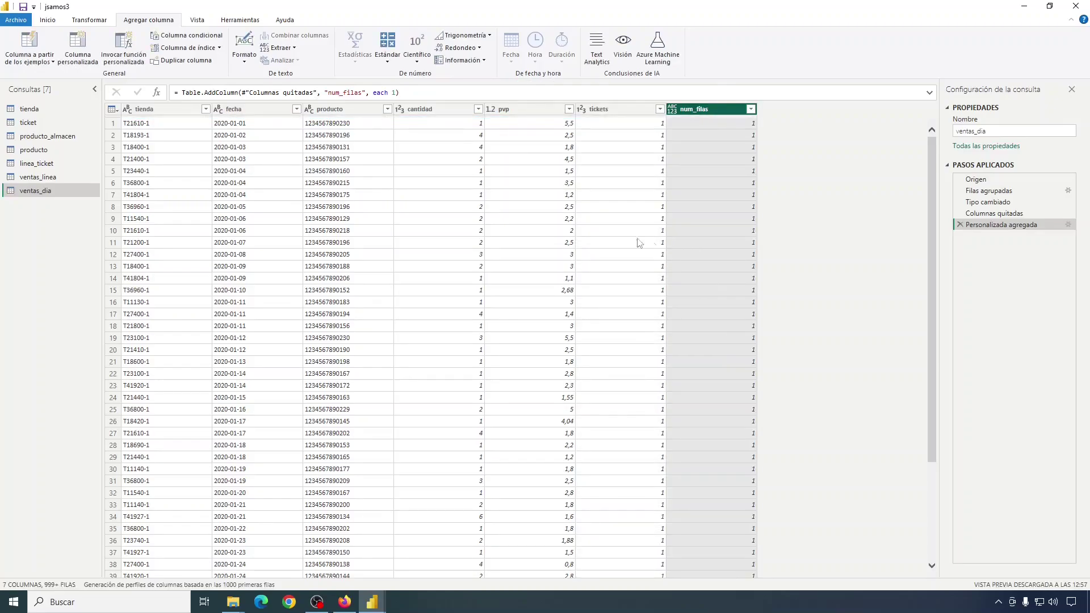
left_click(672, 109)
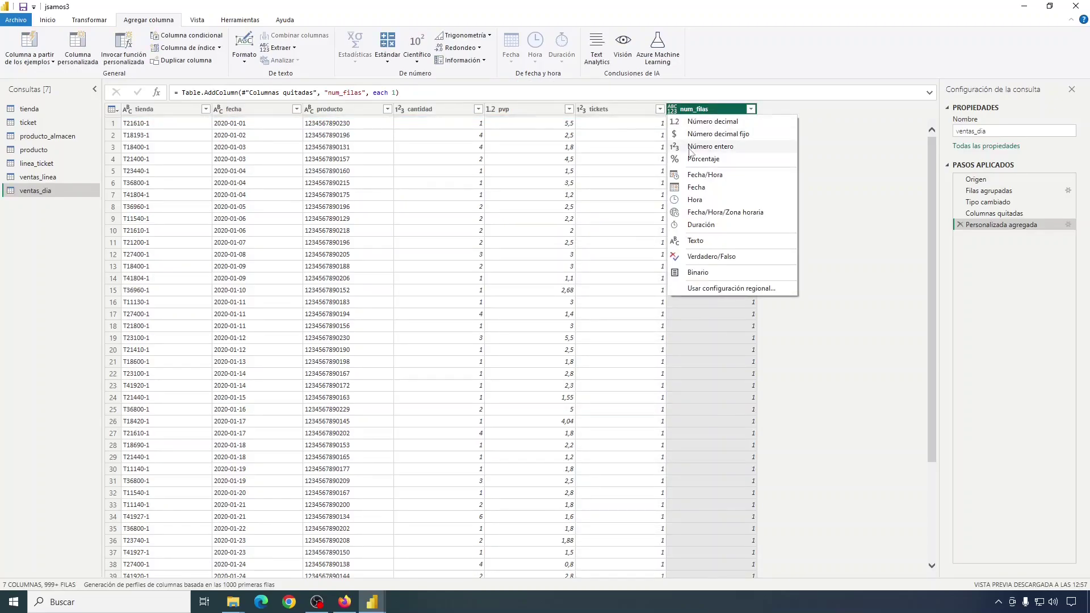
left_click(709, 146)
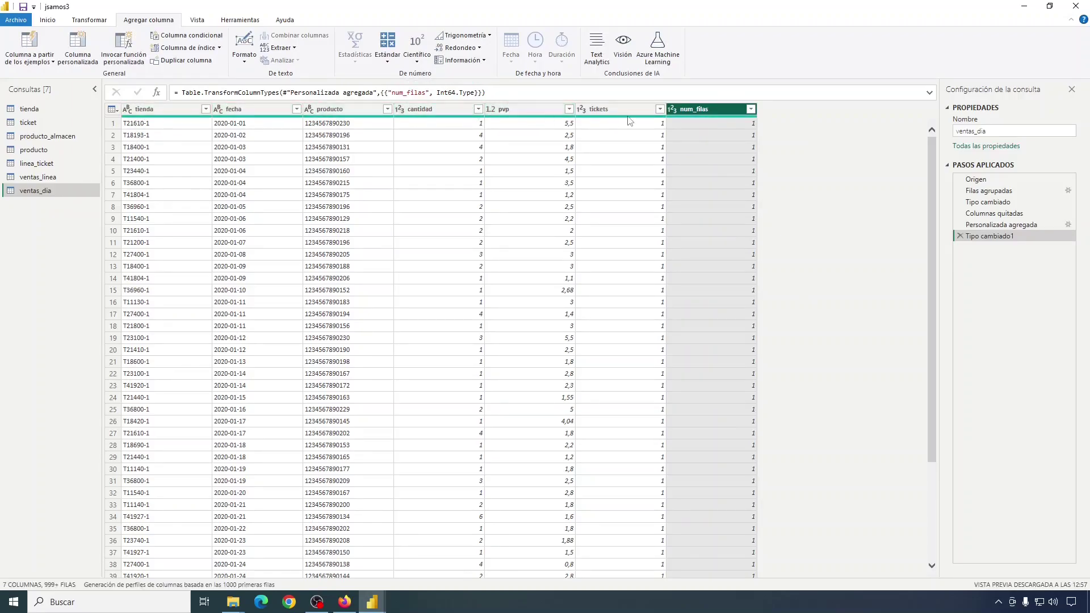
Switch to Firefox to check the OLAP schema in the Power Query chapter.
key("alt+Tab")
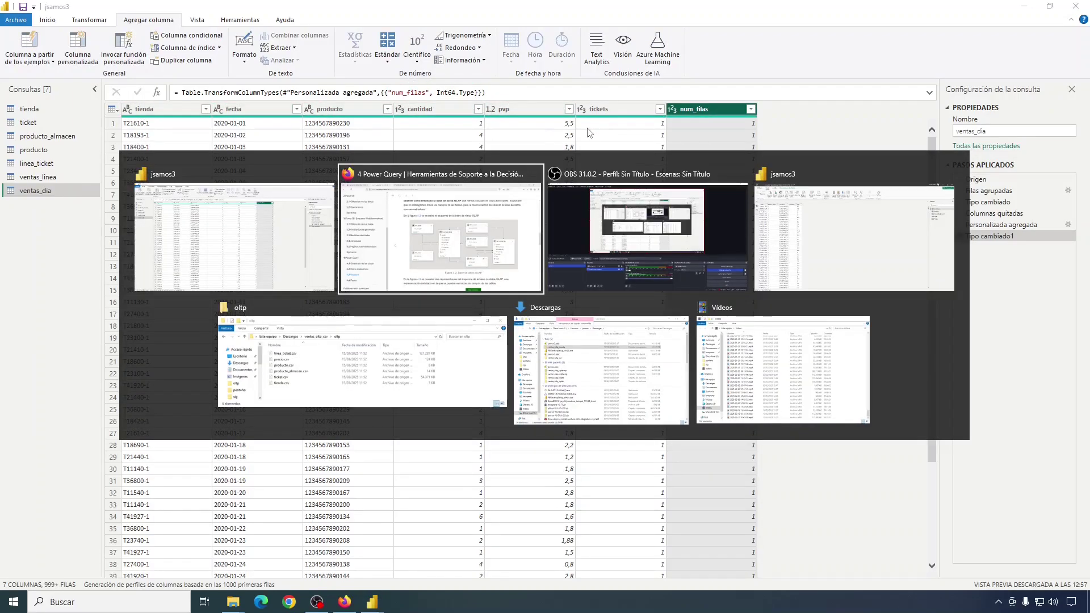